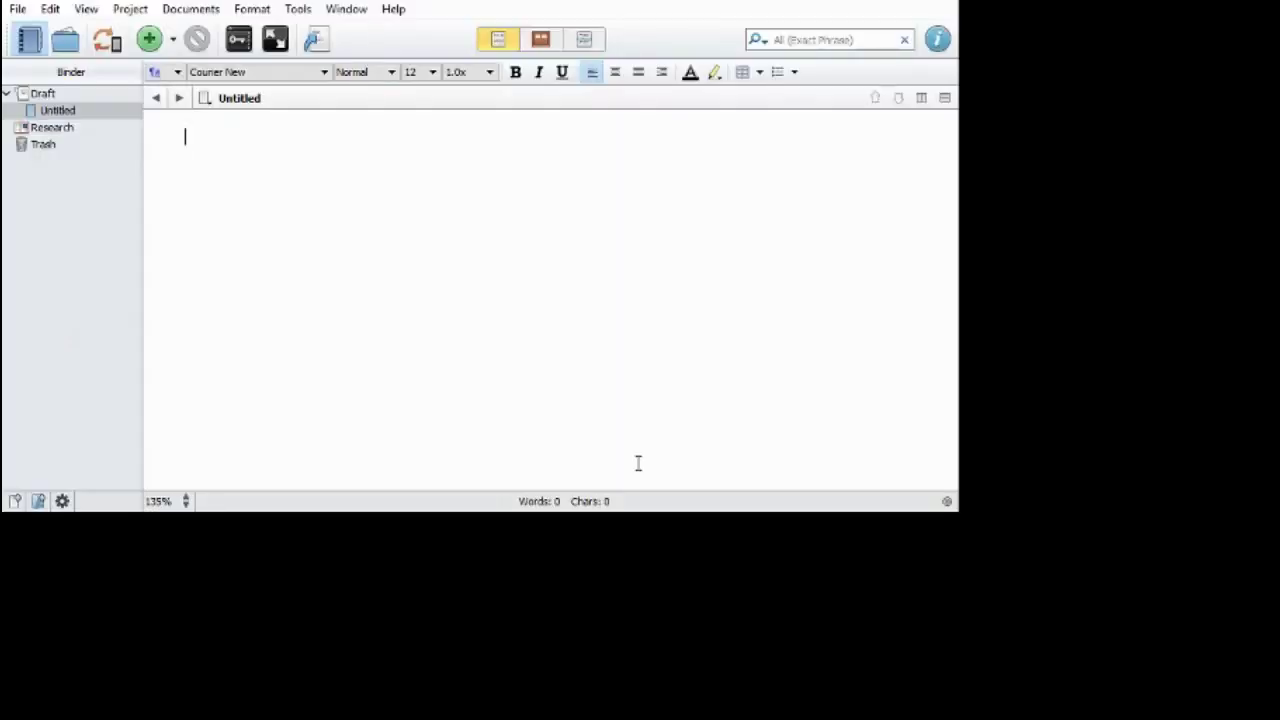
Maximize the project window and look over the contents of the Draft and Research folders in the Binder
key(super+Up)
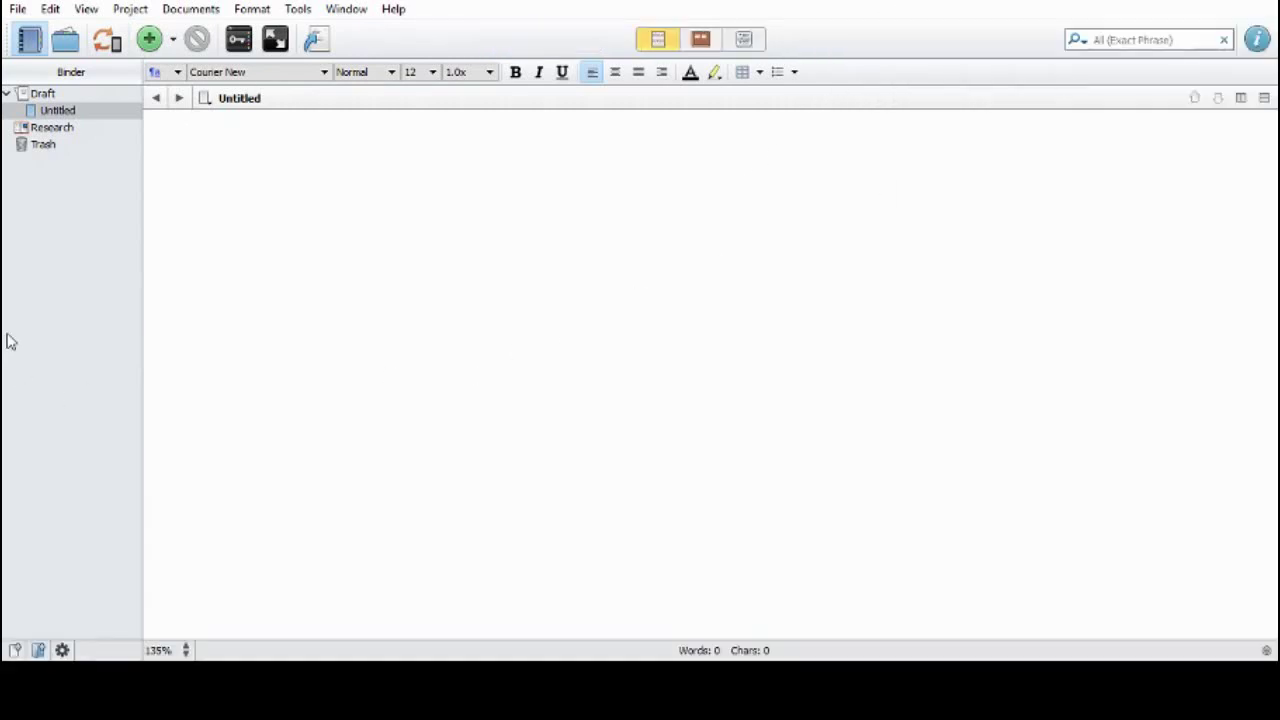
click(9, 93)
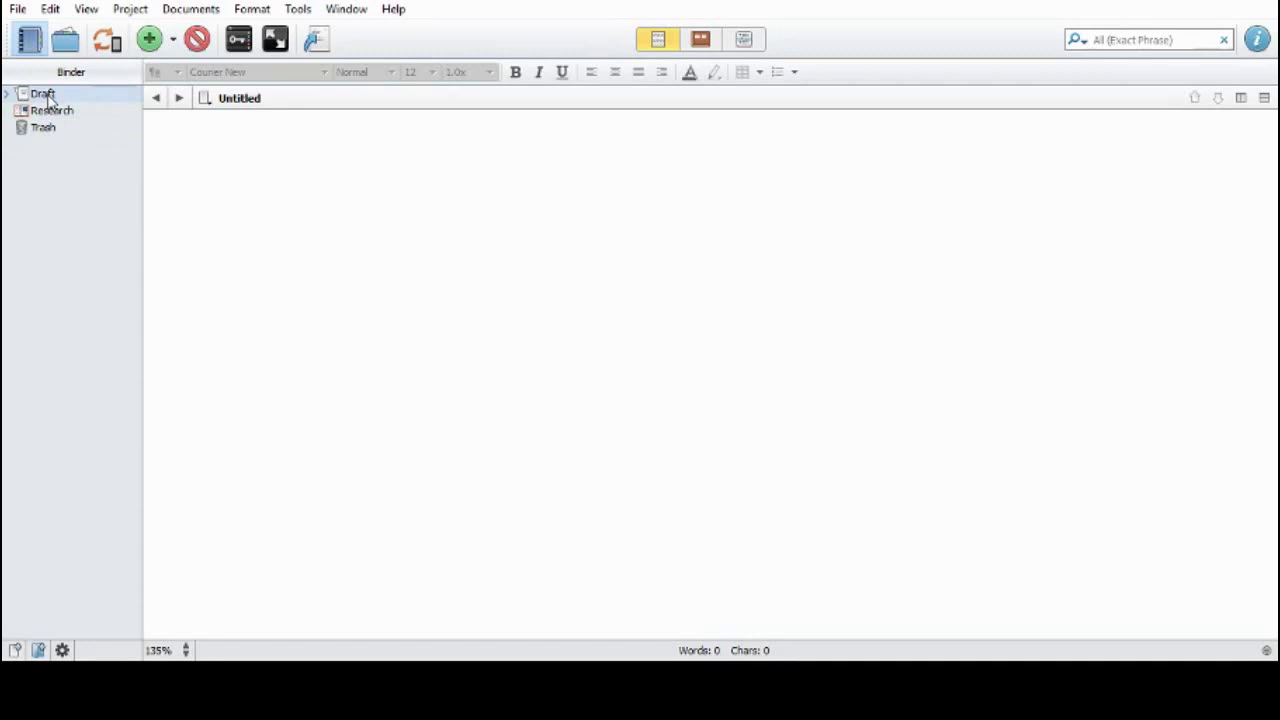
click(44, 95)
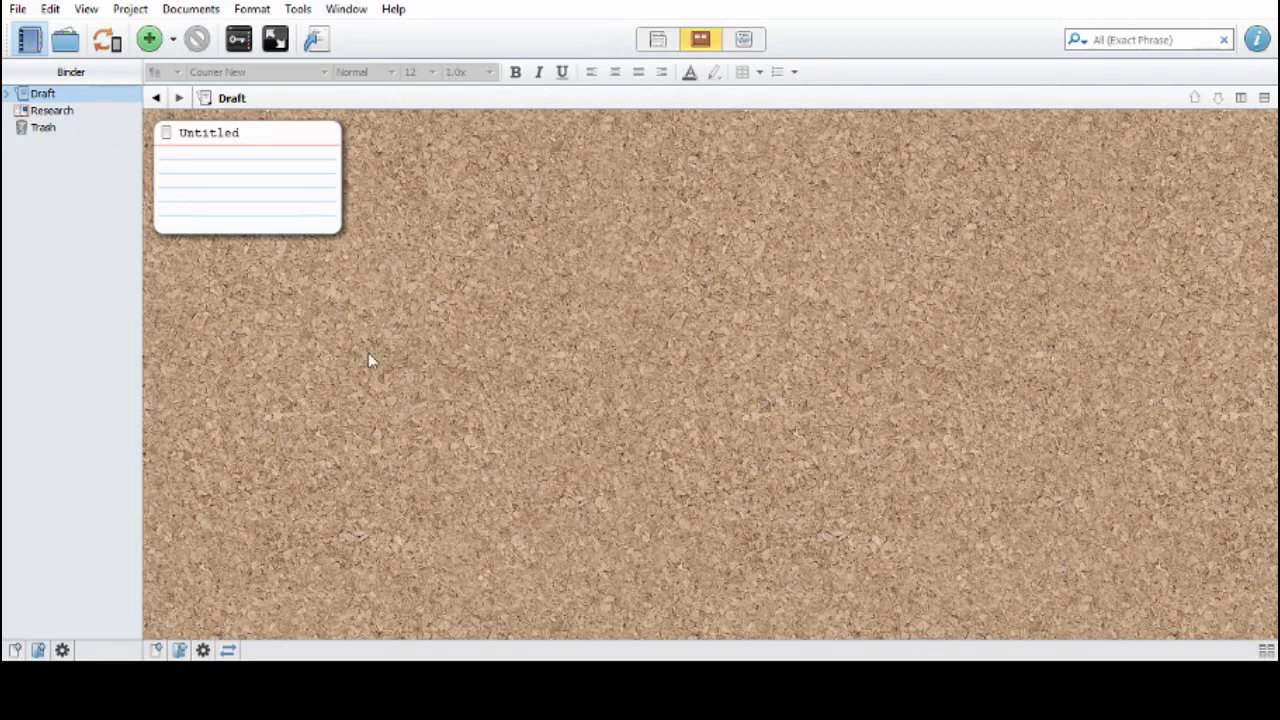
click(44, 111)
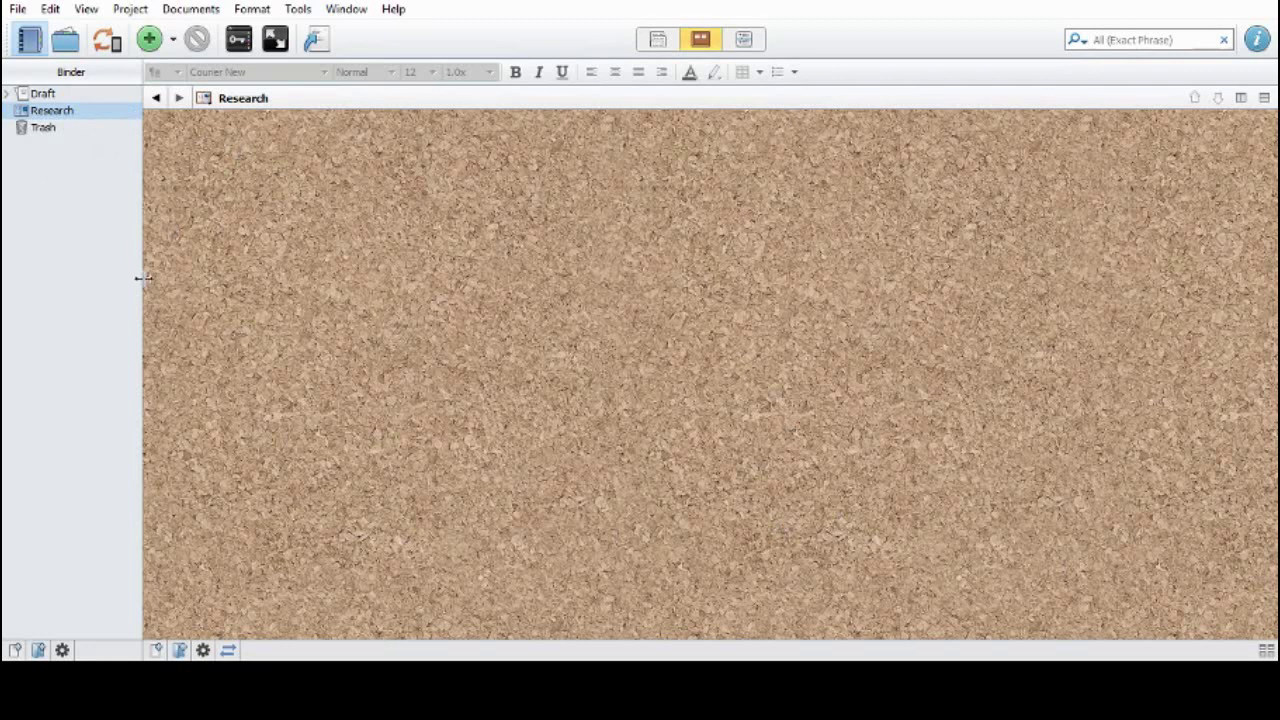
click(48, 110)
click(45, 96)
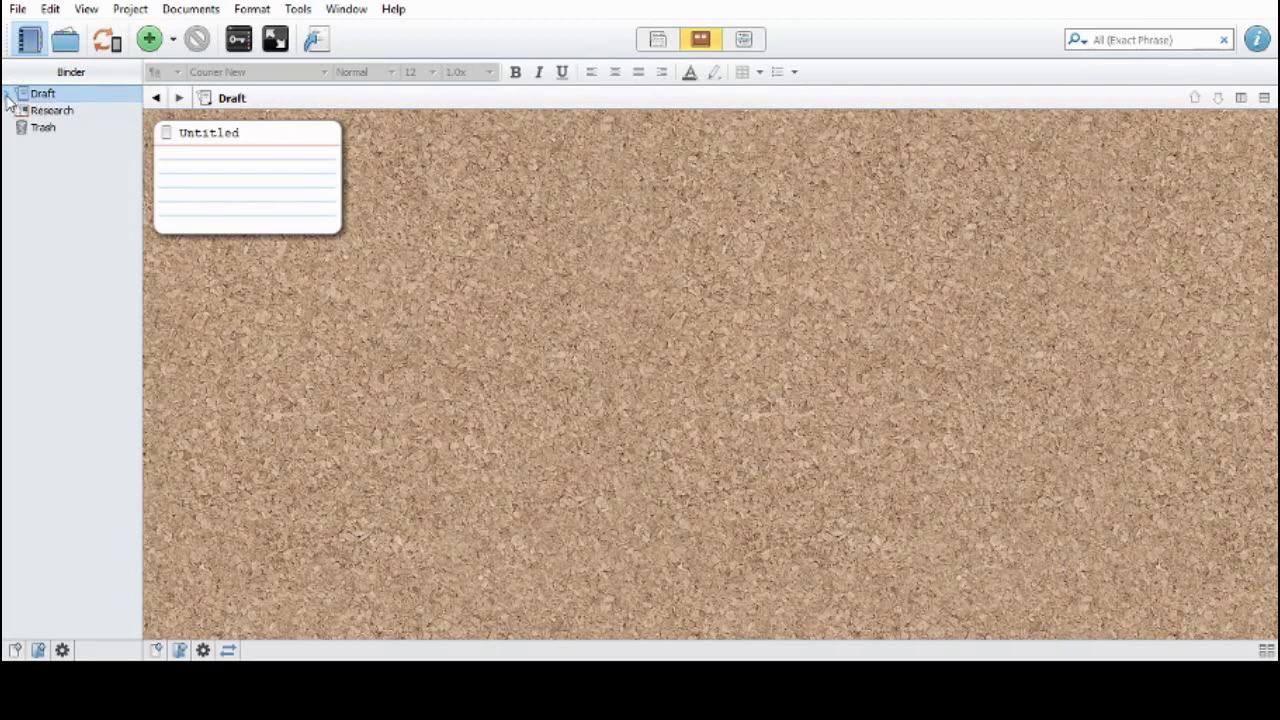
click(9, 94)
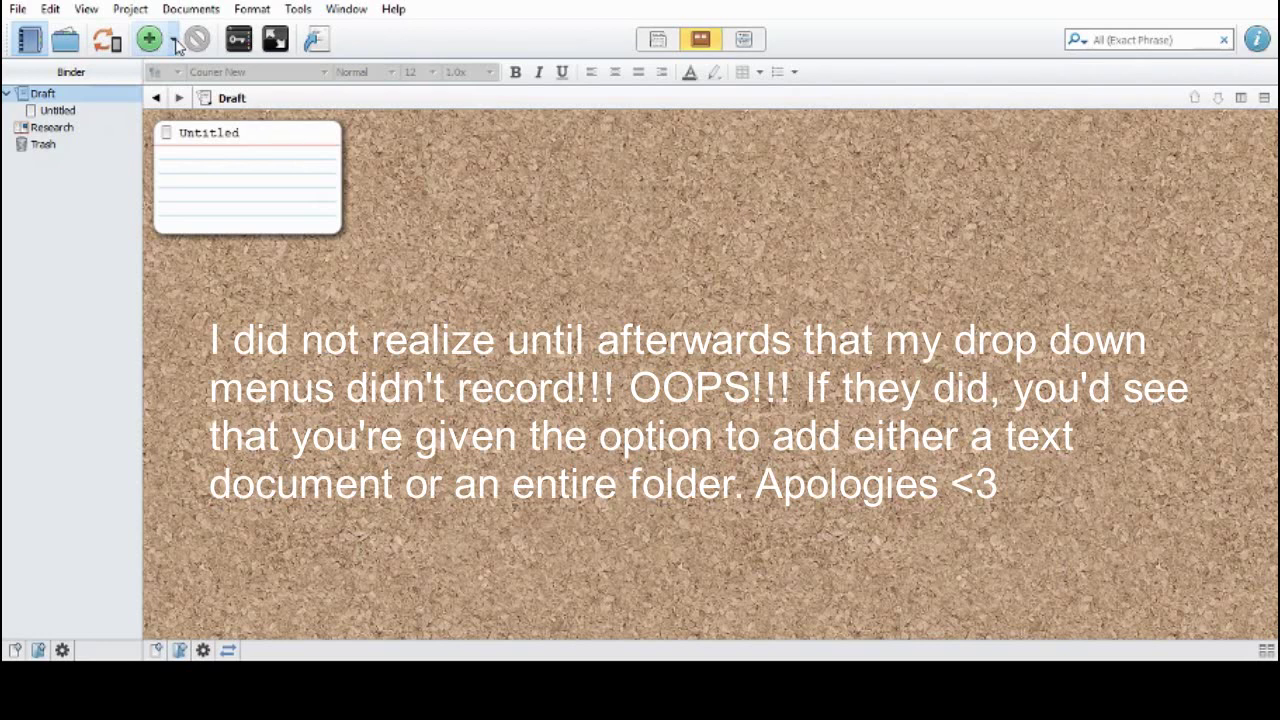
Add two folders named 1 and 2 inside Draft, below the Untitled document
click(197, 101)
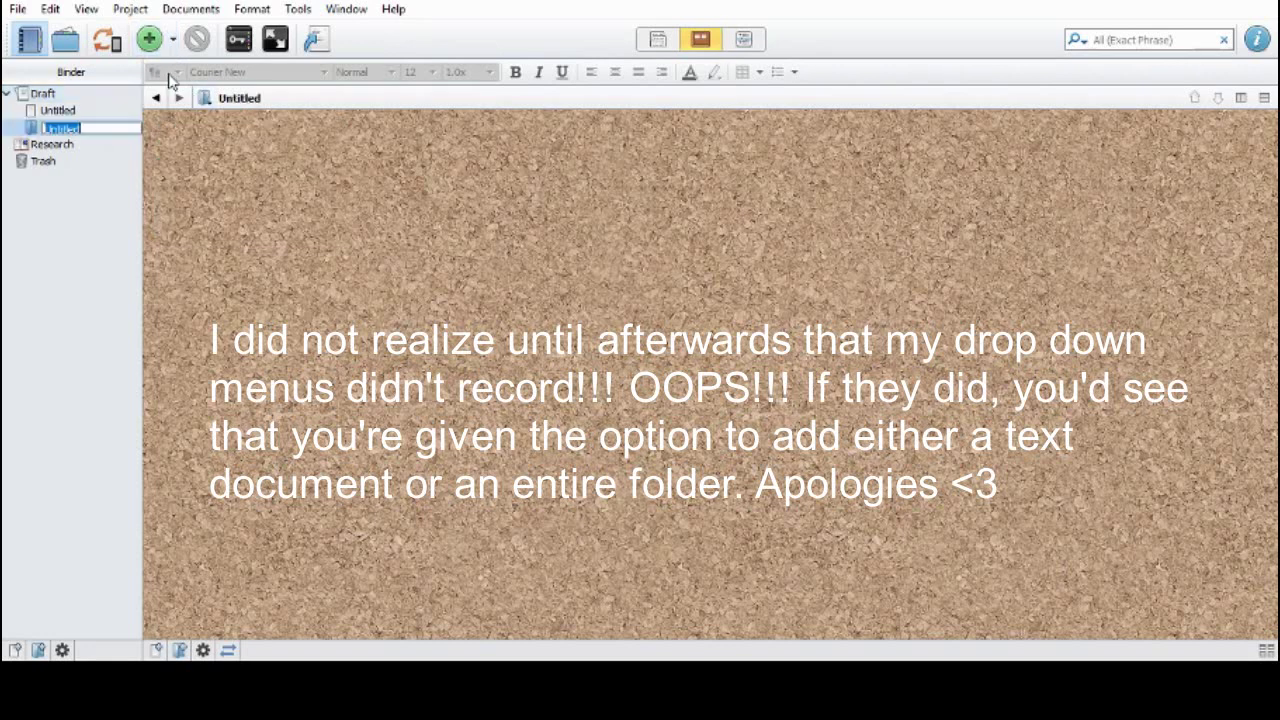
text(1)
key(Return)
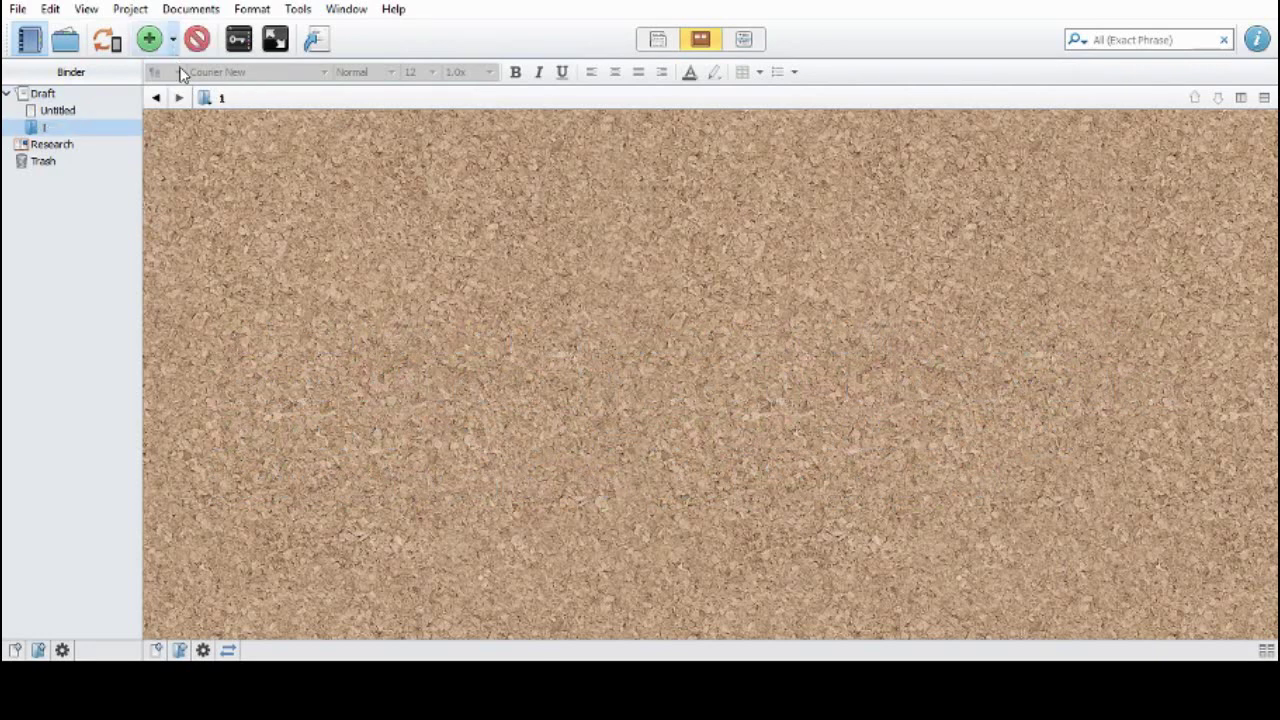
key(ctrl+n)
text(2)
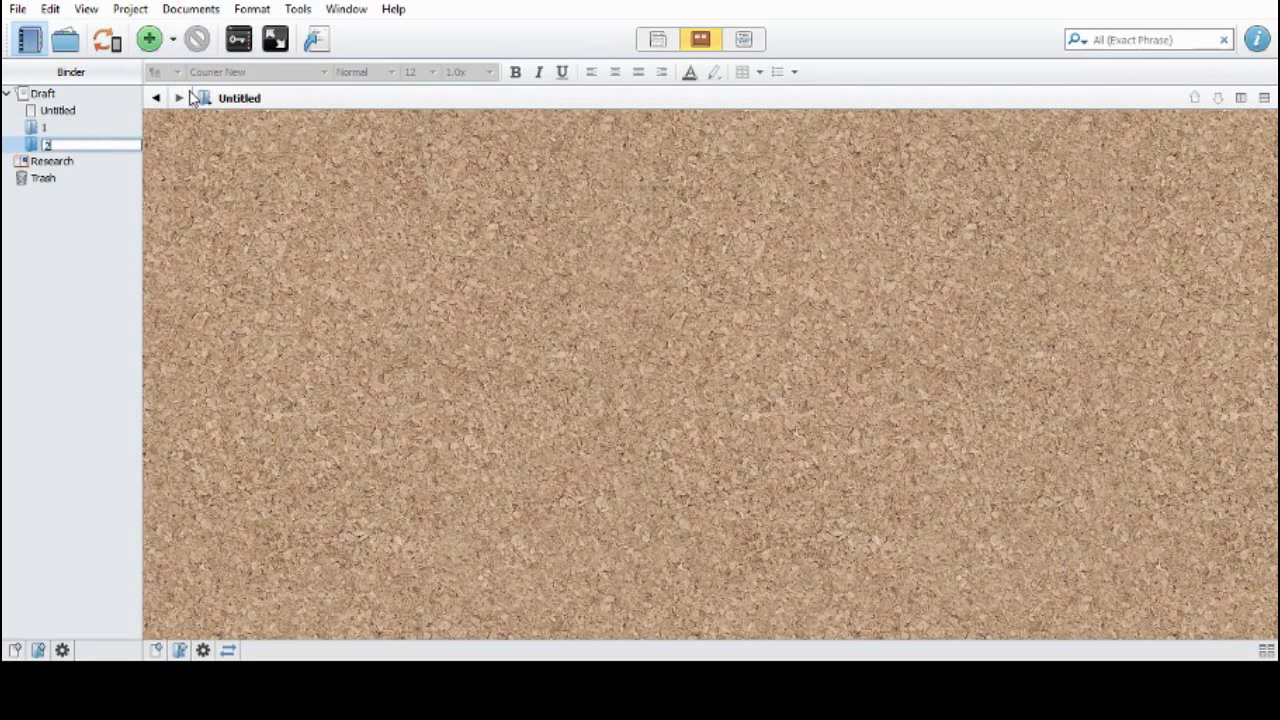
key(Return)
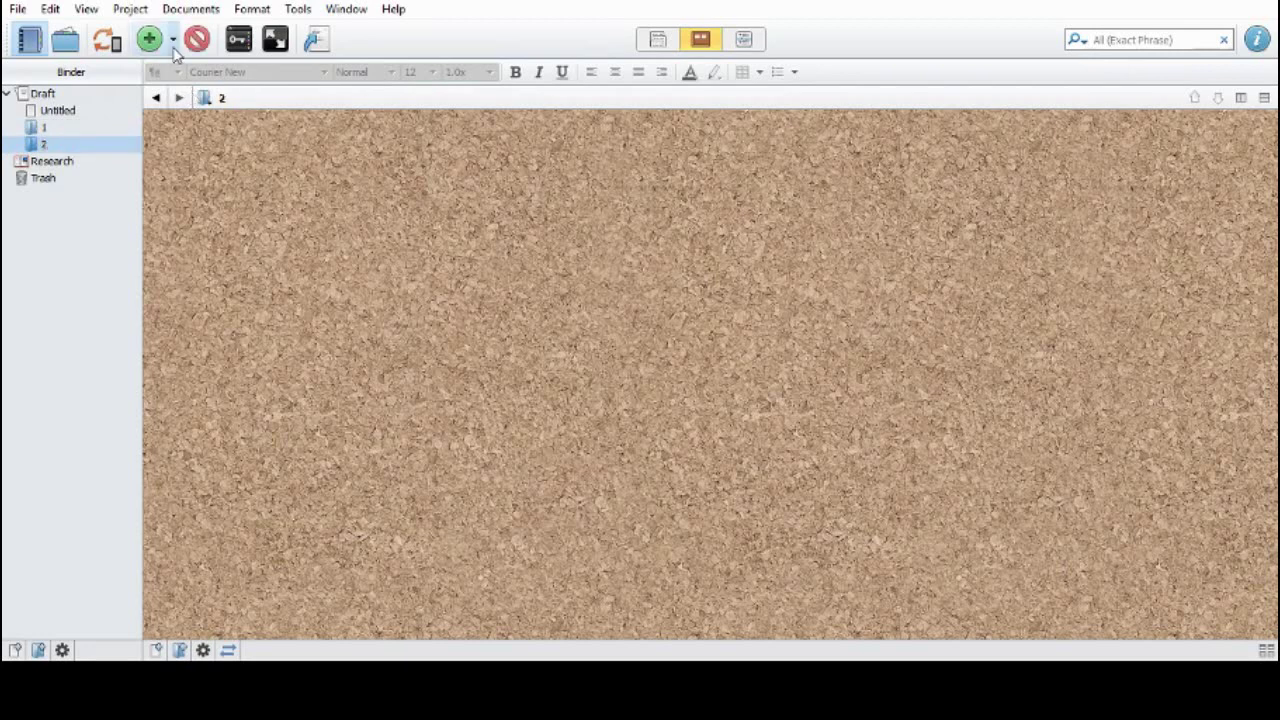
Add three more folders named 3, 4 and 5 inside Draft, below folder 2
key(ctrl+n)
text(3)
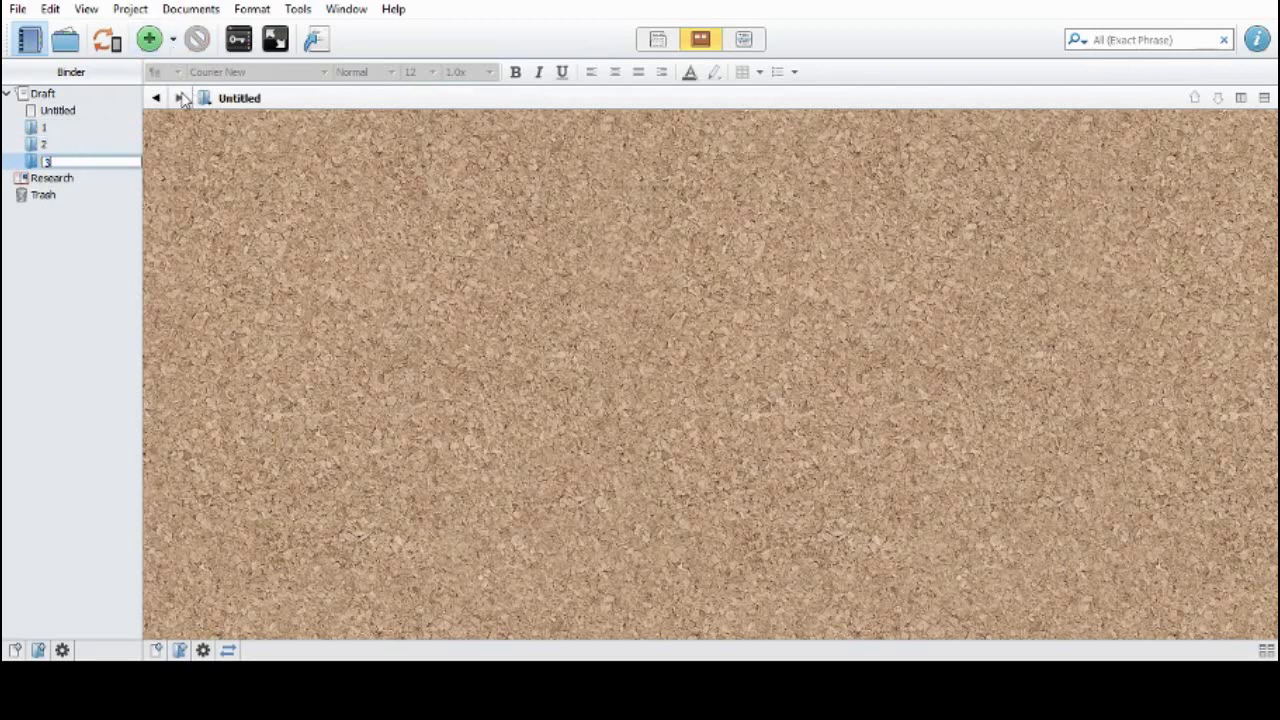
key(Return)
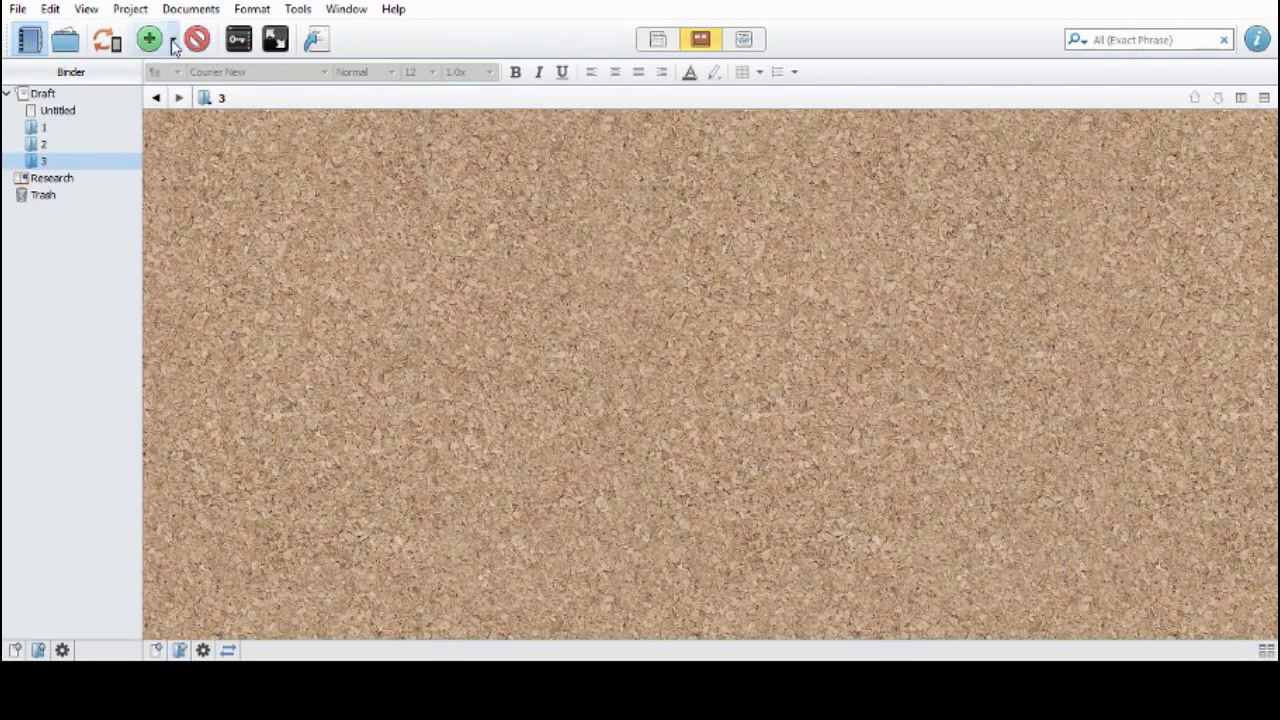
key(ctrl+n)
text(4)
key(Return)
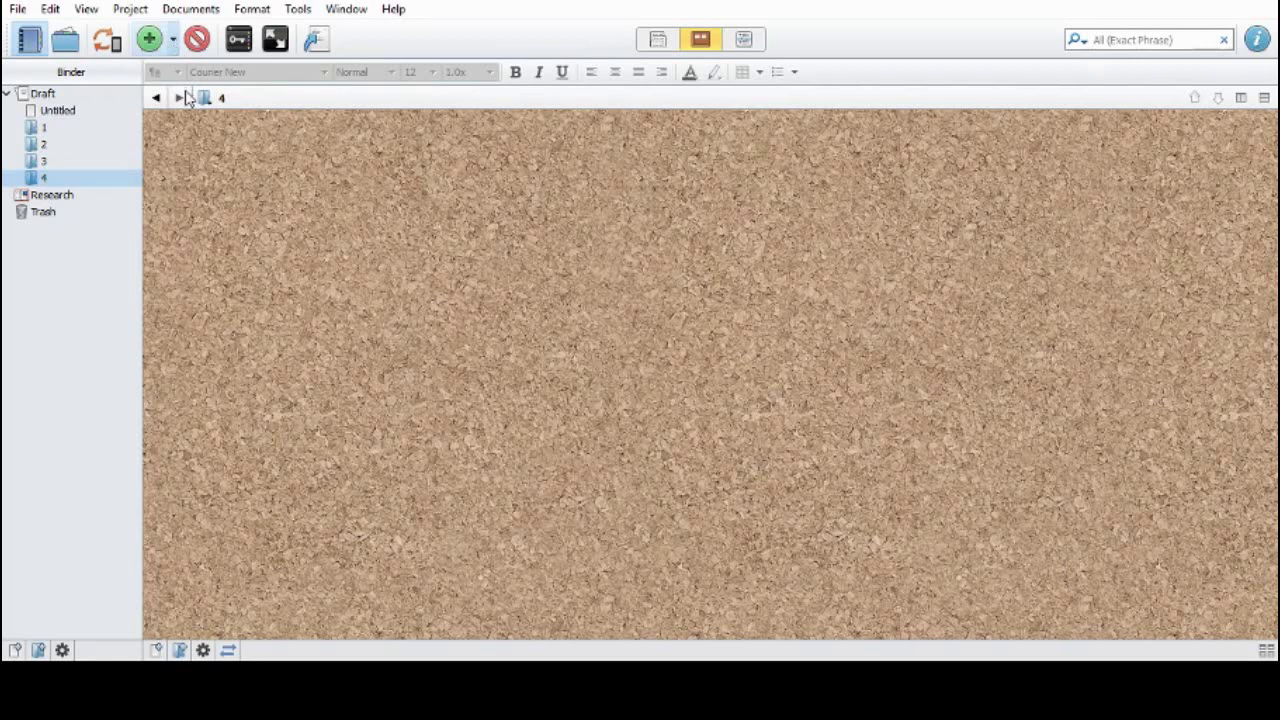
key(ctrl+n)
text(5)
key(Return)
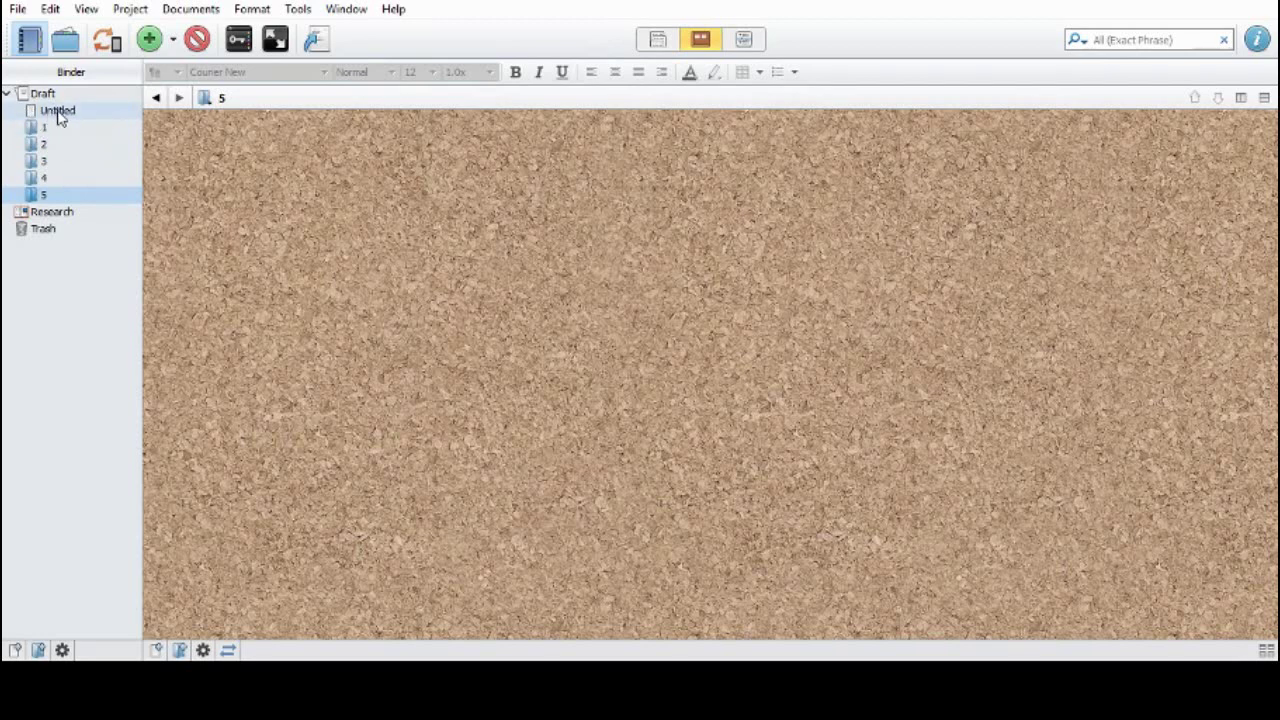
Move the Untitled document into folder 1 and show the Draft folder's corkboard
drag(59, 116, 62, 165)
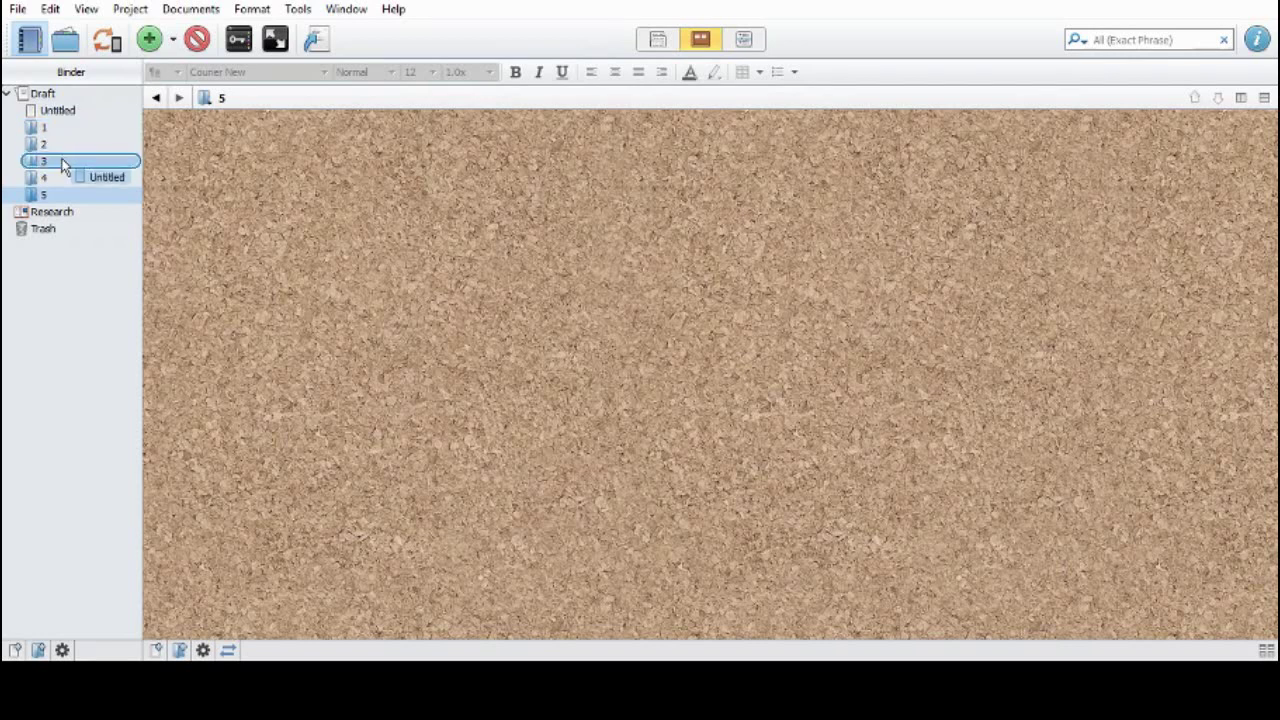
mouse_move(62, 165)
mouse_down()
mouse_move(62, 181)
mouse_move(60, 160)
mouse_up()
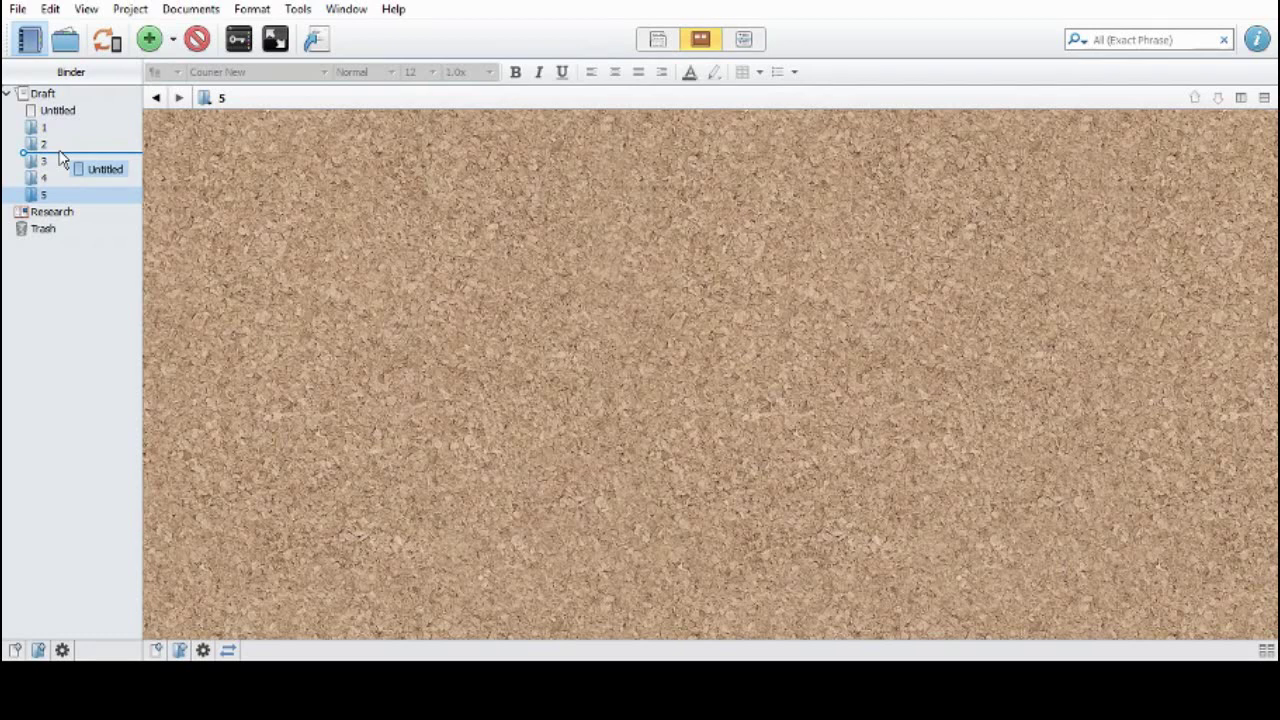
drag(60, 158, 63, 133)
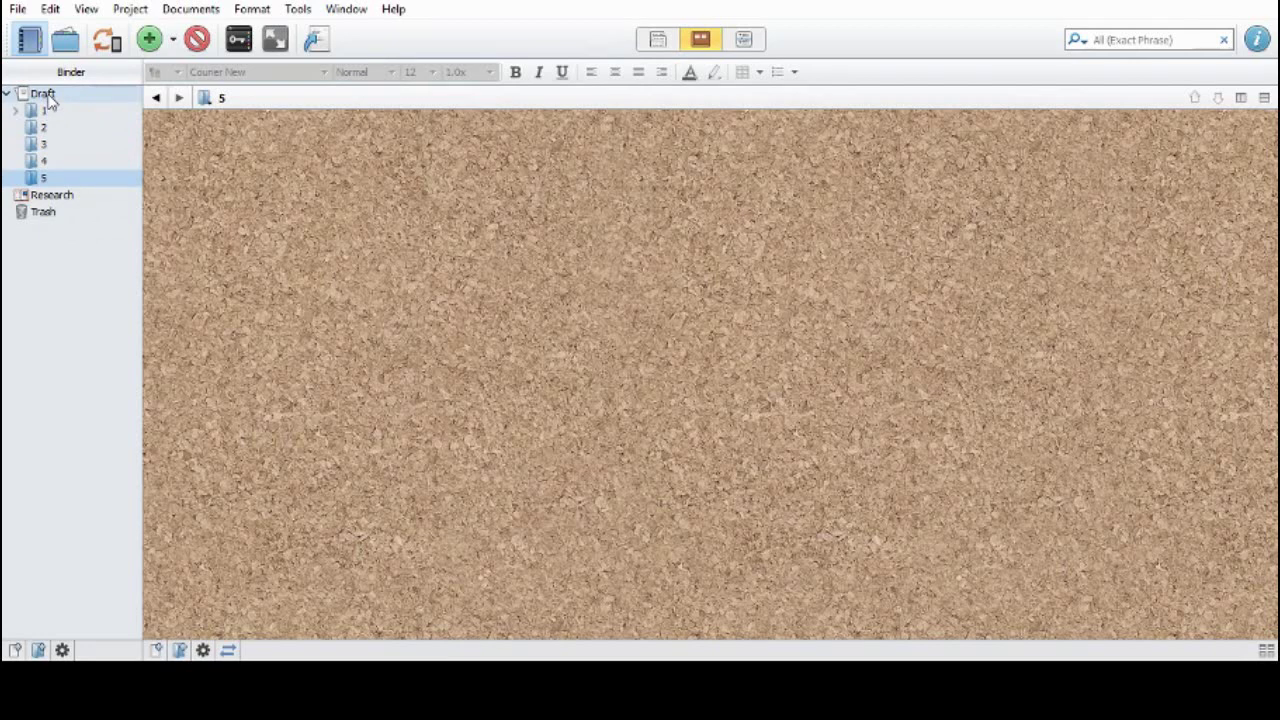
click(47, 95)
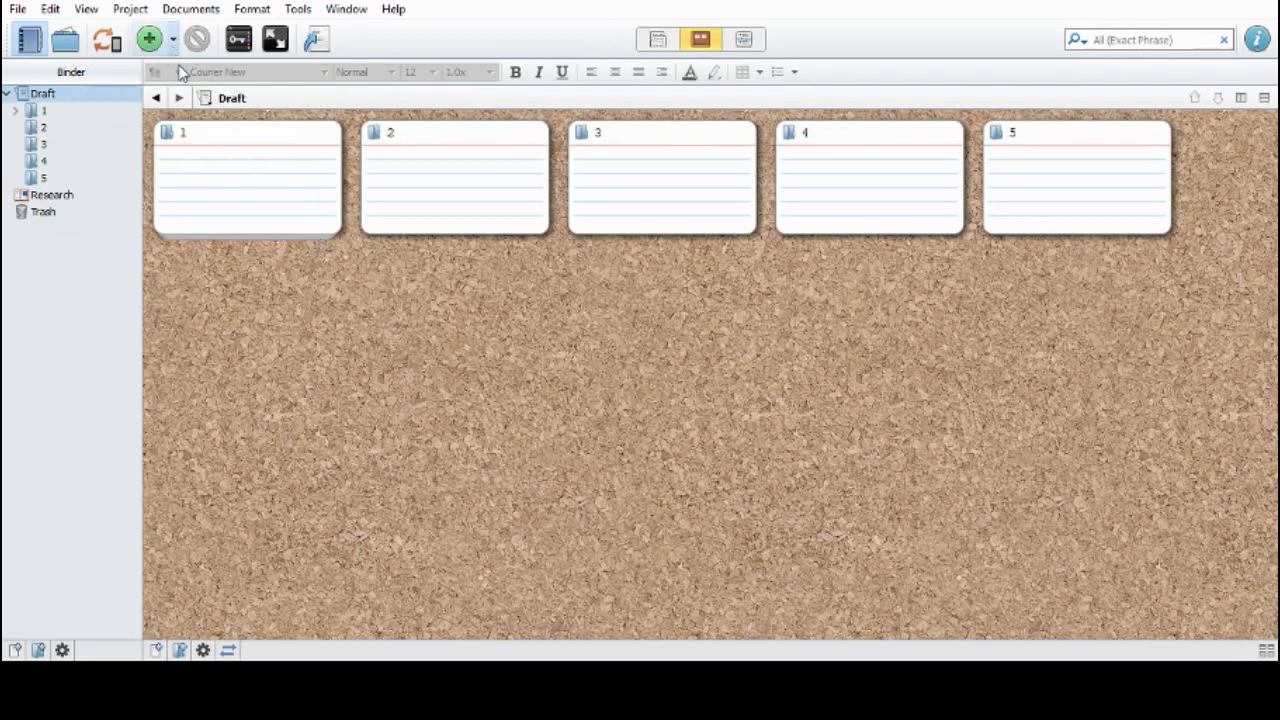
Add two text documents named "test doc 2" and "test doc 3" at the end of Draft
key(ctrl+n)
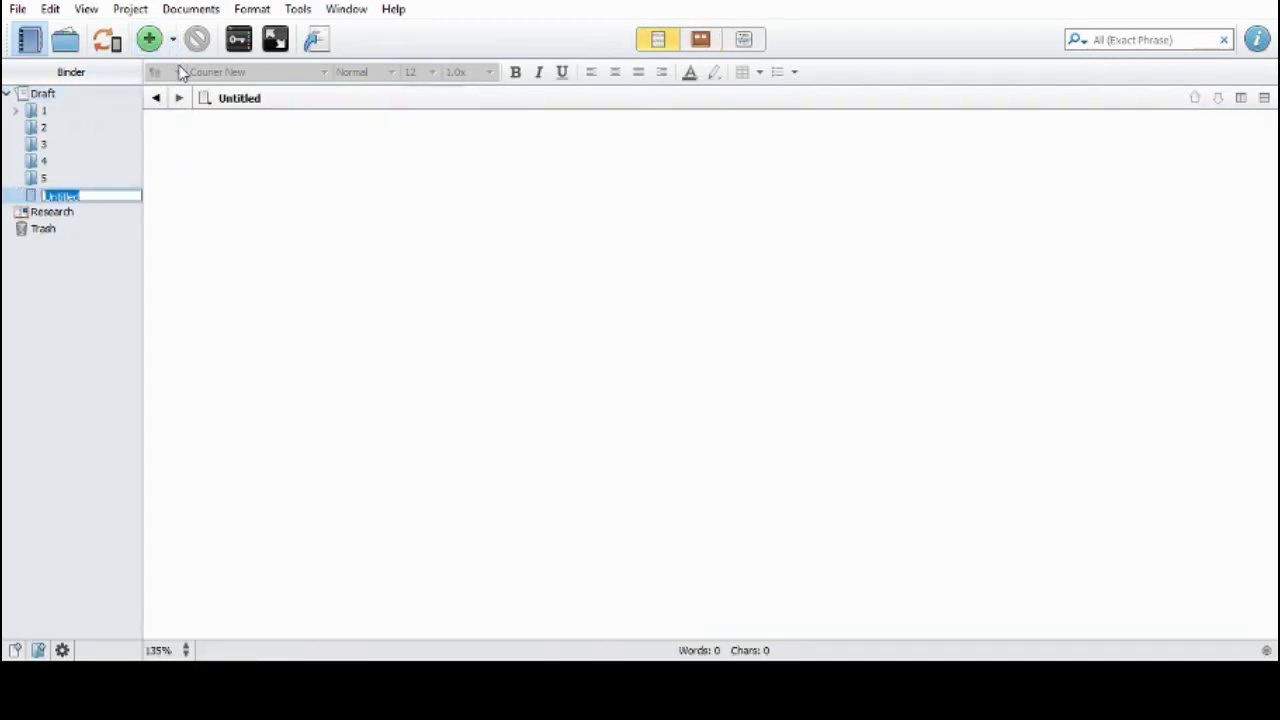
text(test doc 2)
key(Return)
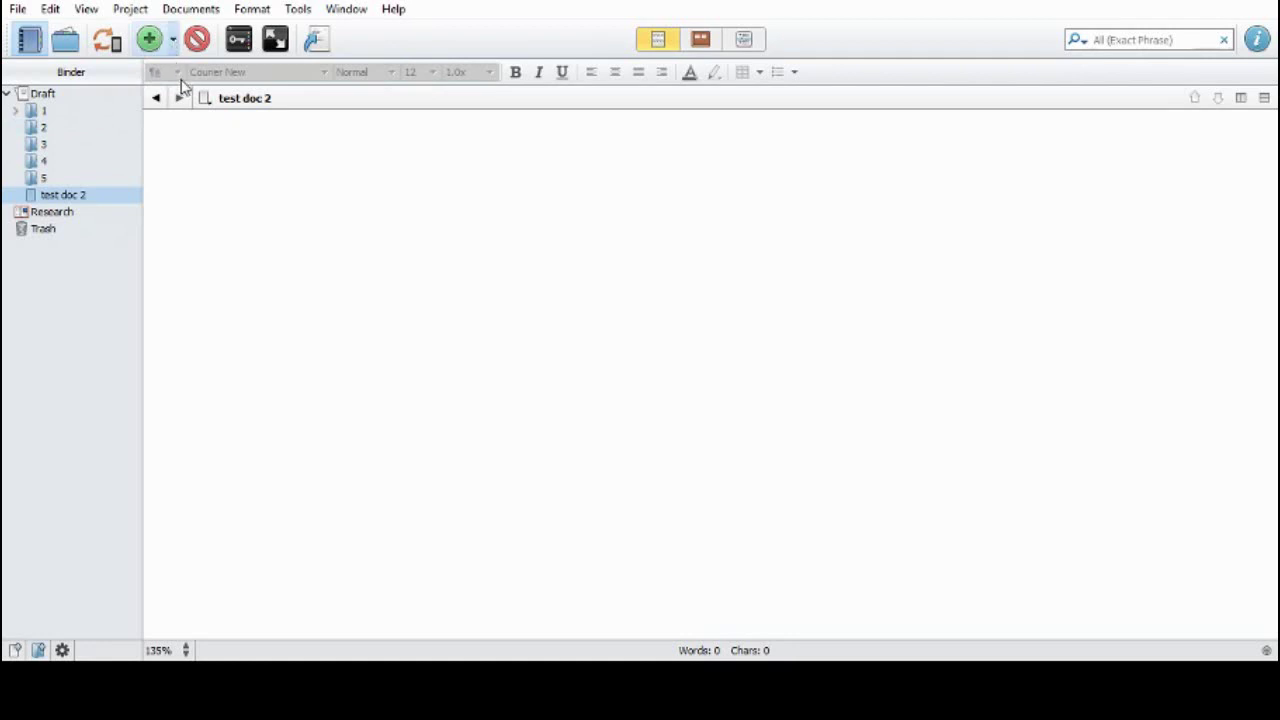
key(ctrl+n)
text(test)
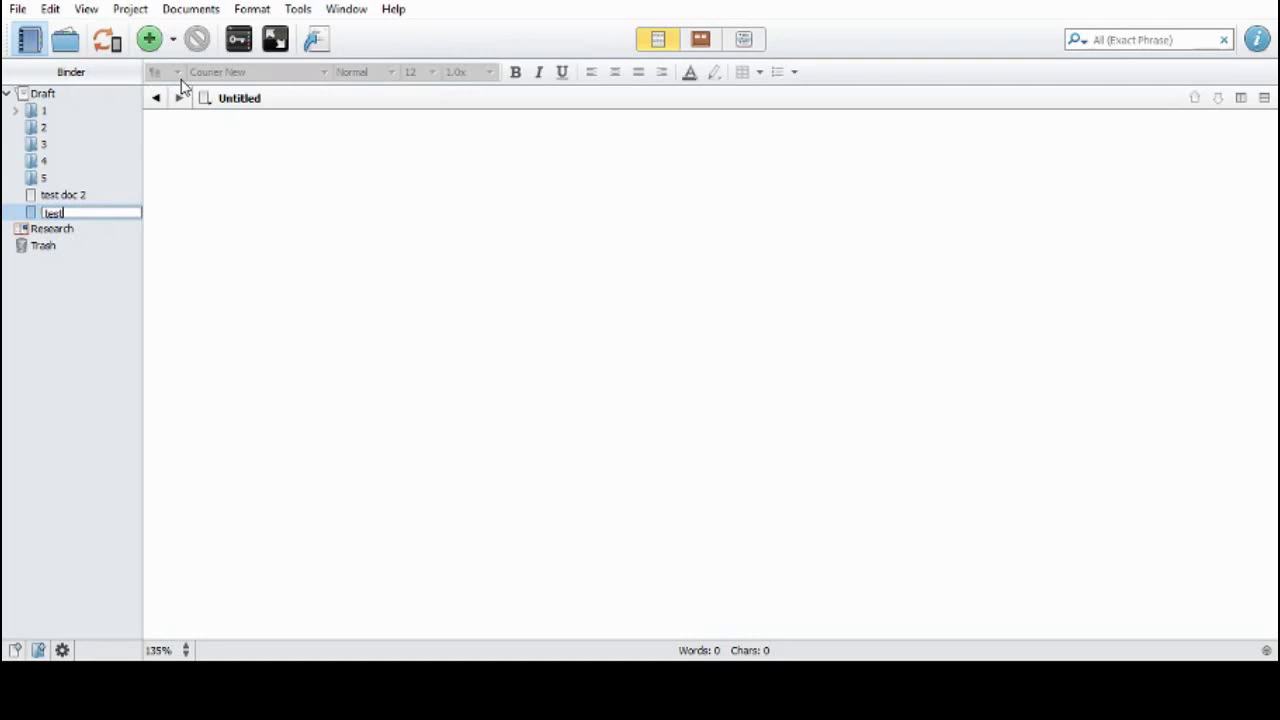
text( doc 3)
key(Return)
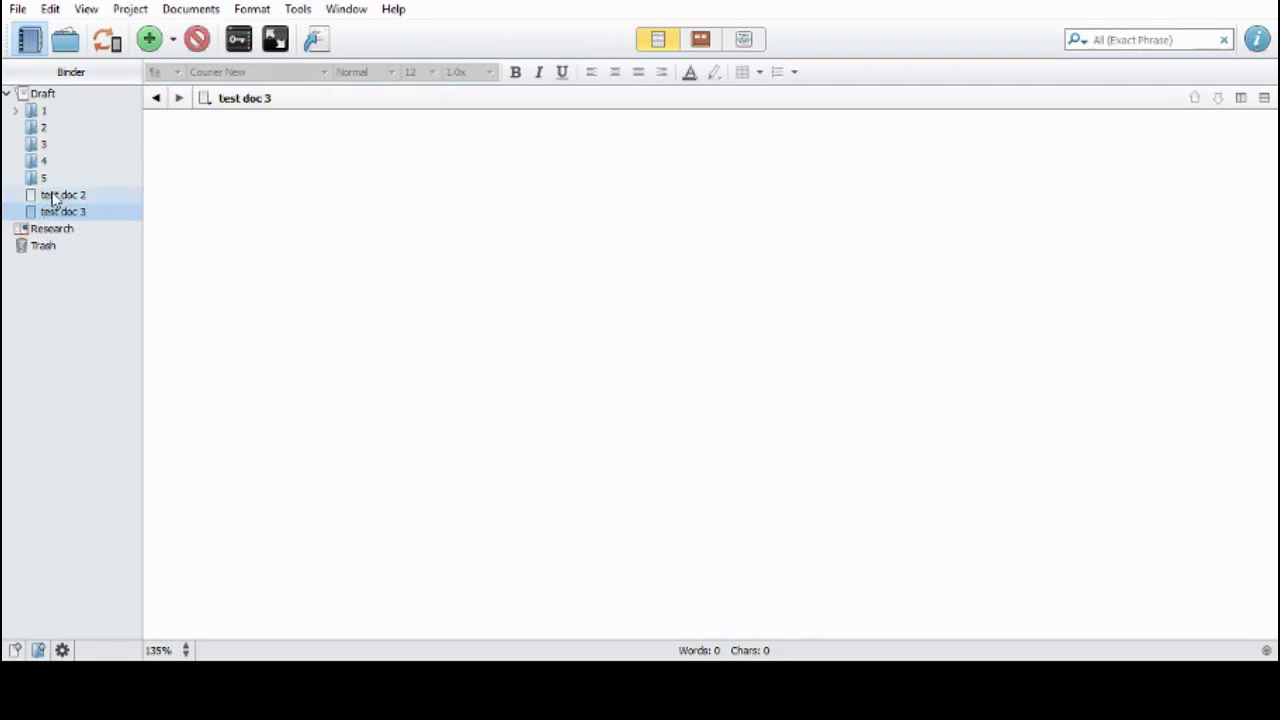
Move test doc 2 into folder 1 and test doc 3 into folder 2, and show the Draft corkboard
drag(53, 199, 42, 114)
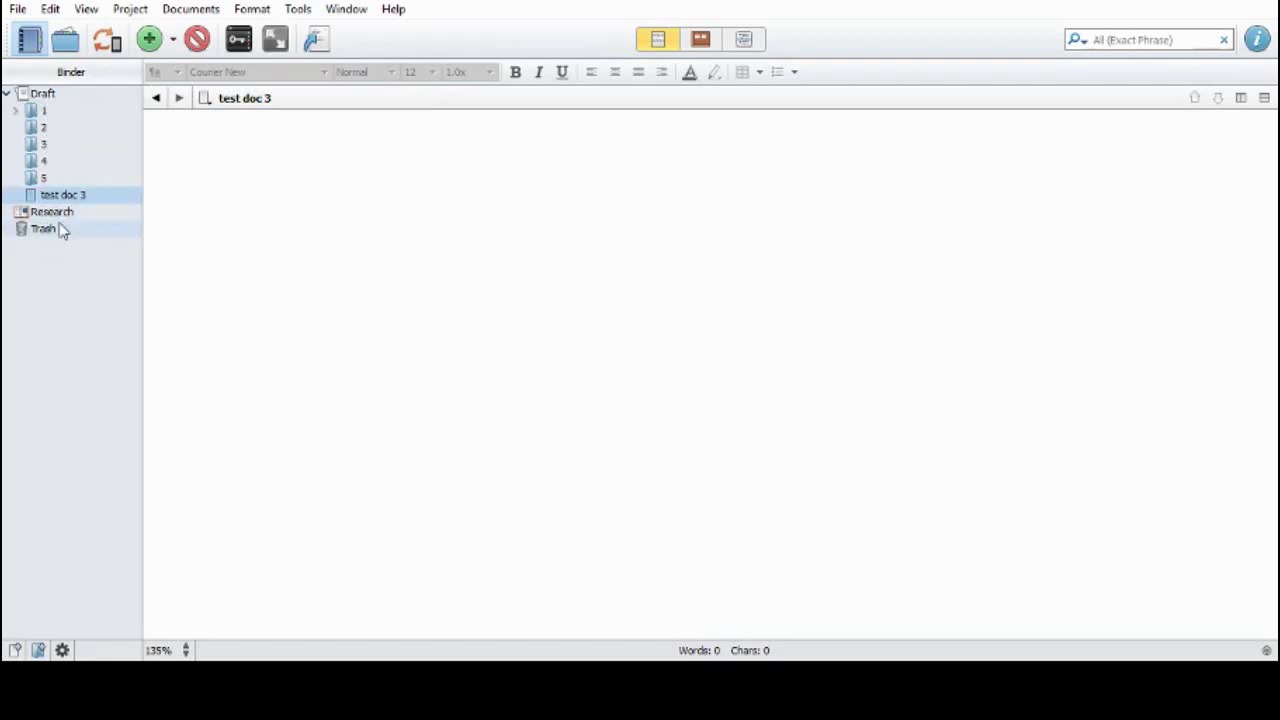
drag(57, 199, 43, 128)
click(42, 94)
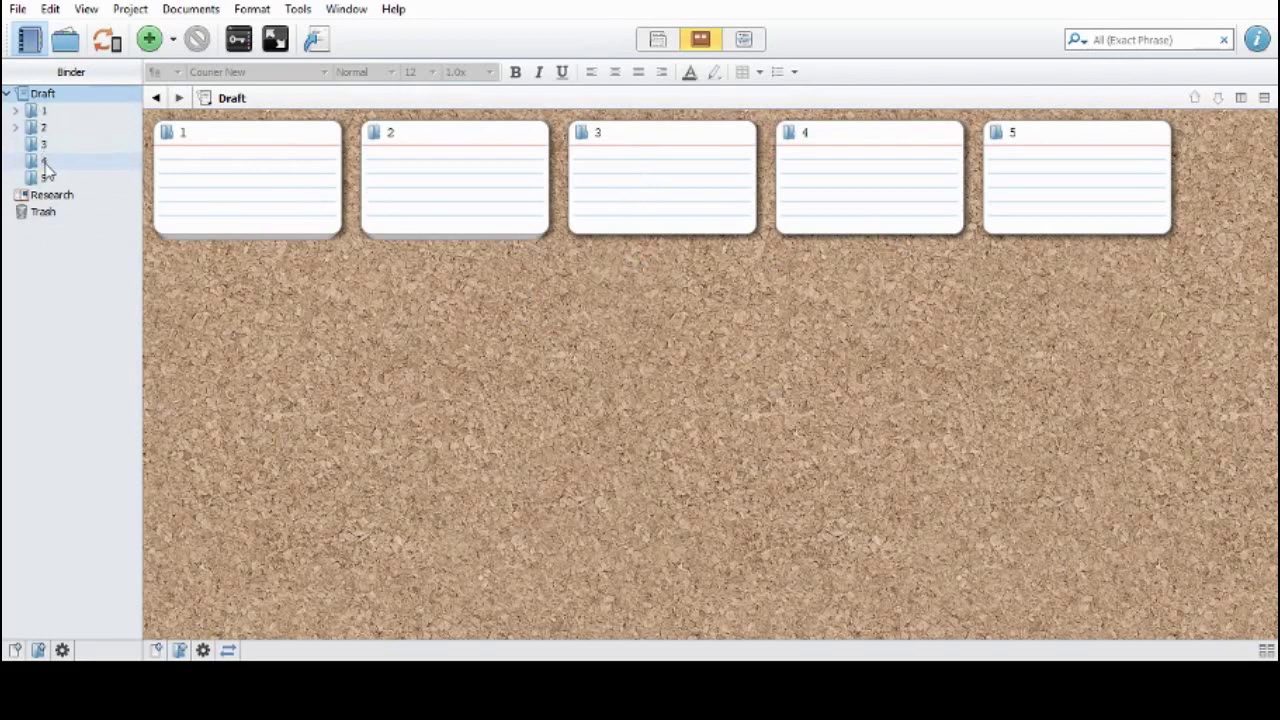
Reorder the Draft folders by placing folder 4 directly after folder 1 and folder 3 ahead of folder 2
click(77, 165)
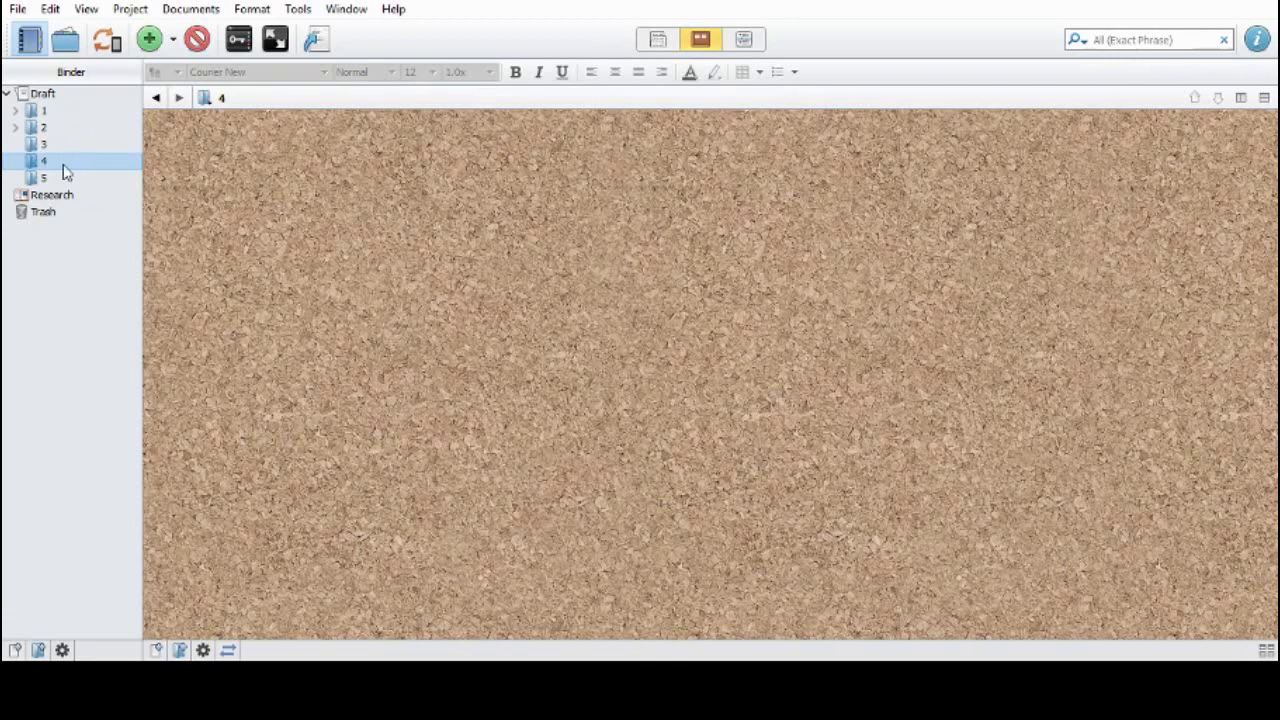
drag(65, 172, 53, 123)
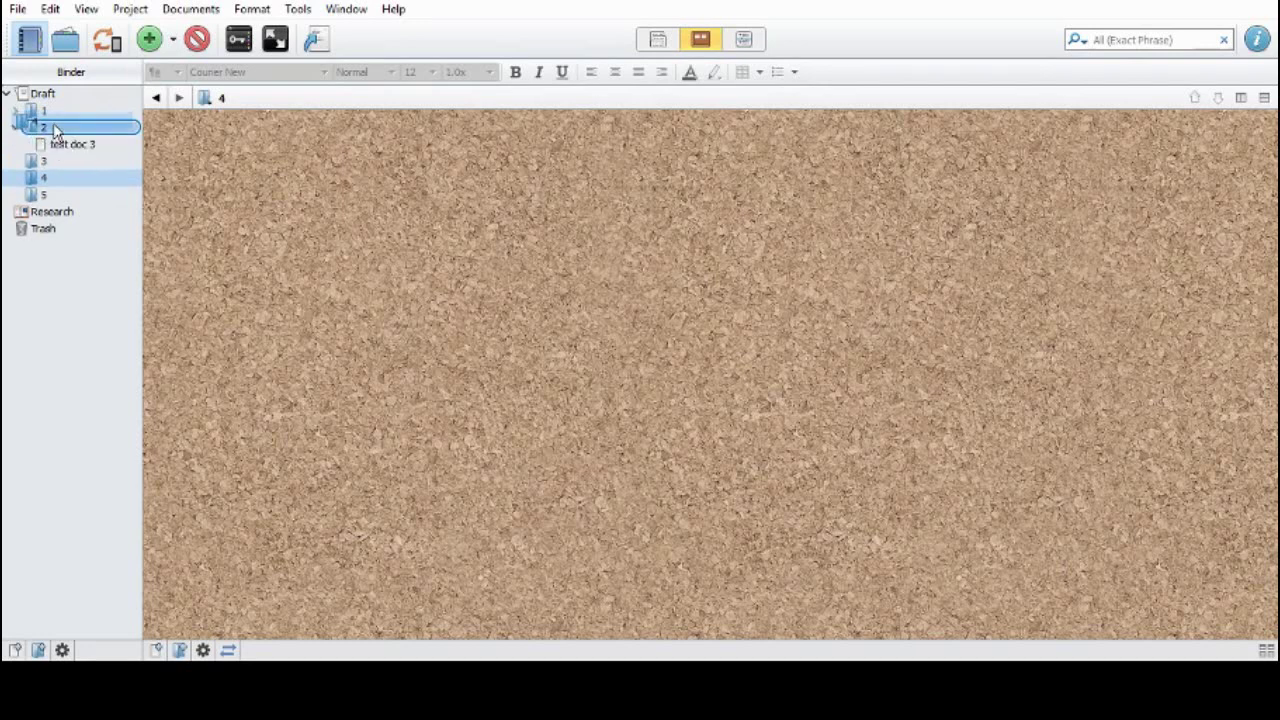
drag(53, 123, 53, 117)
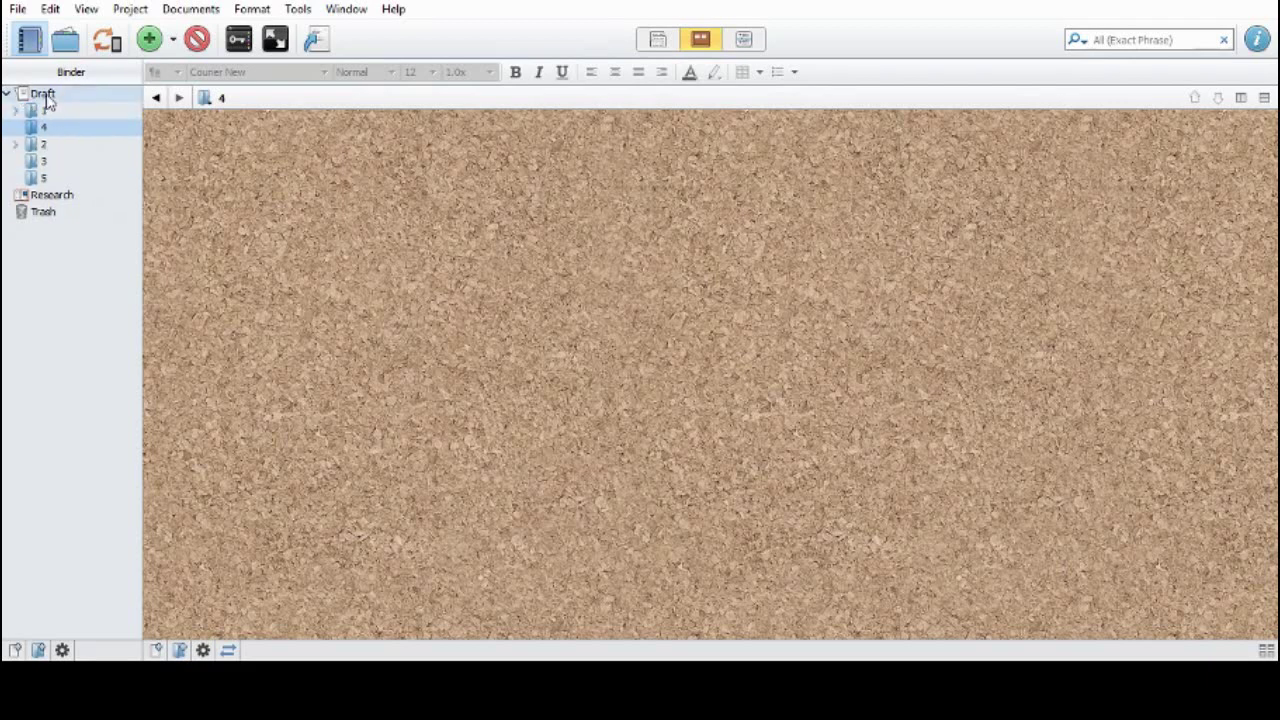
click(44, 94)
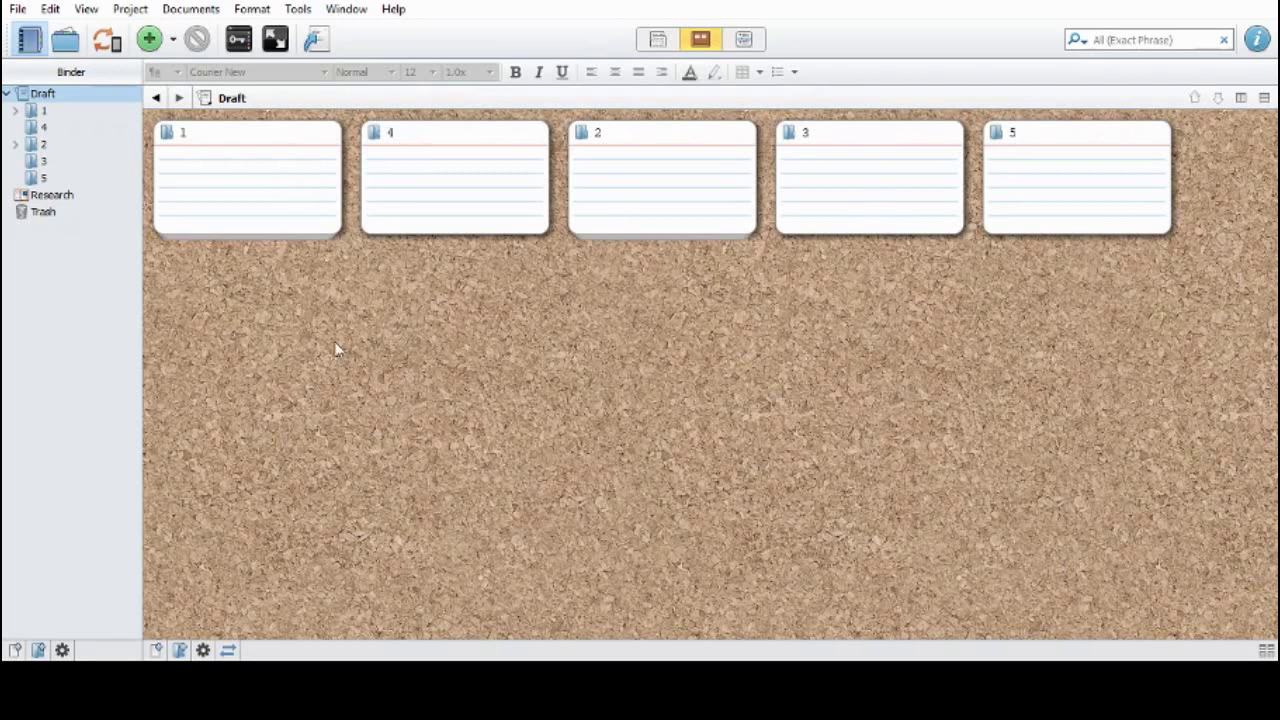
drag(866, 151, 637, 168)
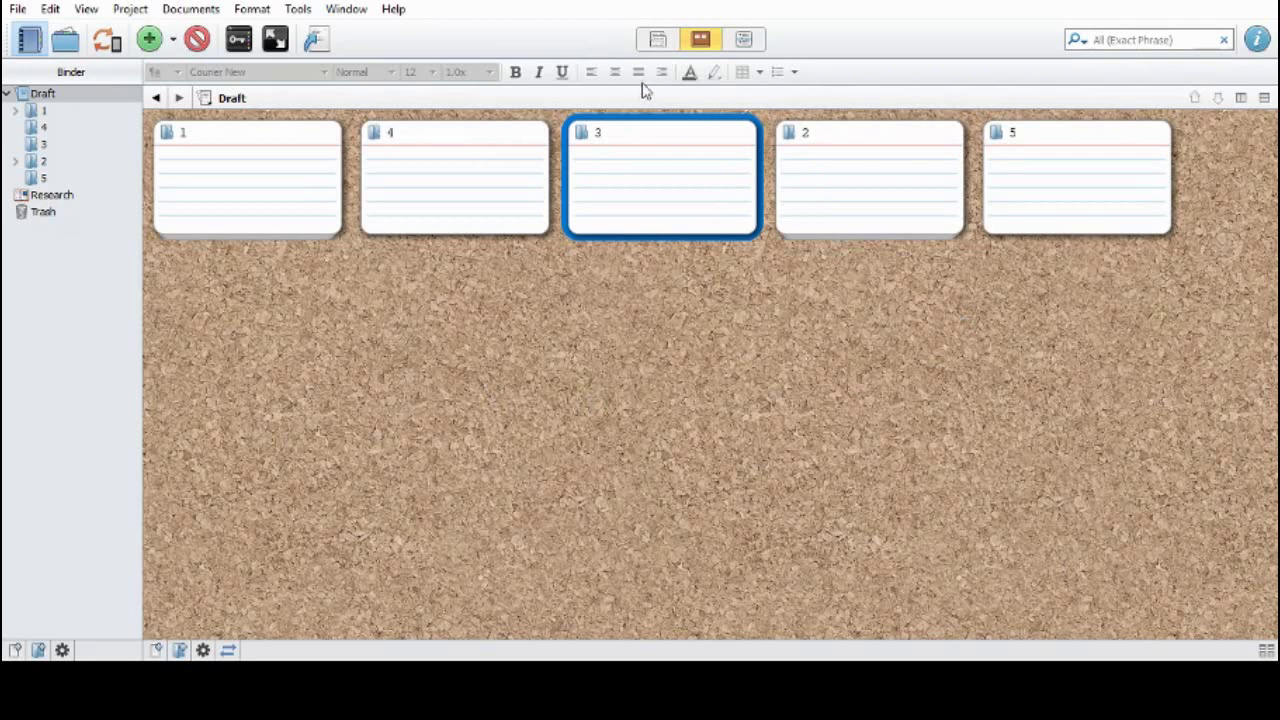
Examine the Draft's documents as one continuous text, moving the cursor between the sections, and return to the corkboard view
click(655, 40)
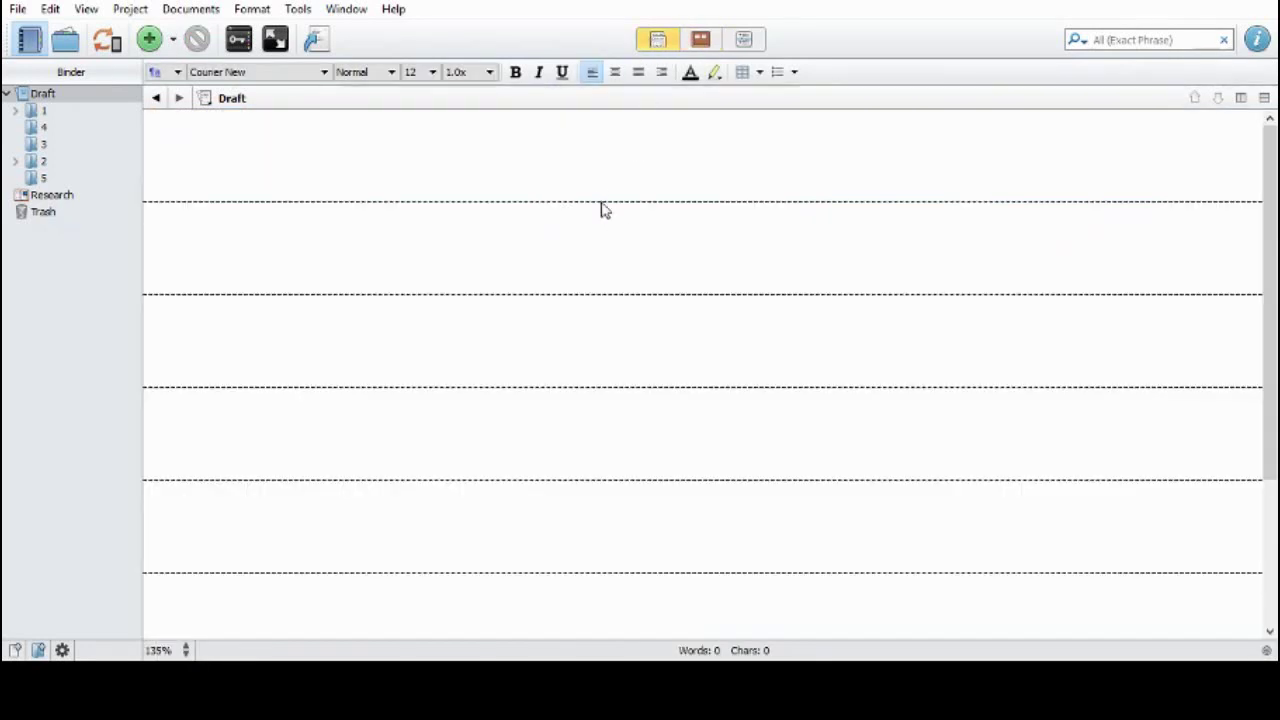
key(Up)
key(Up)
key(Up)
key(Up)
key(Down)
key(Down)
key(Down)
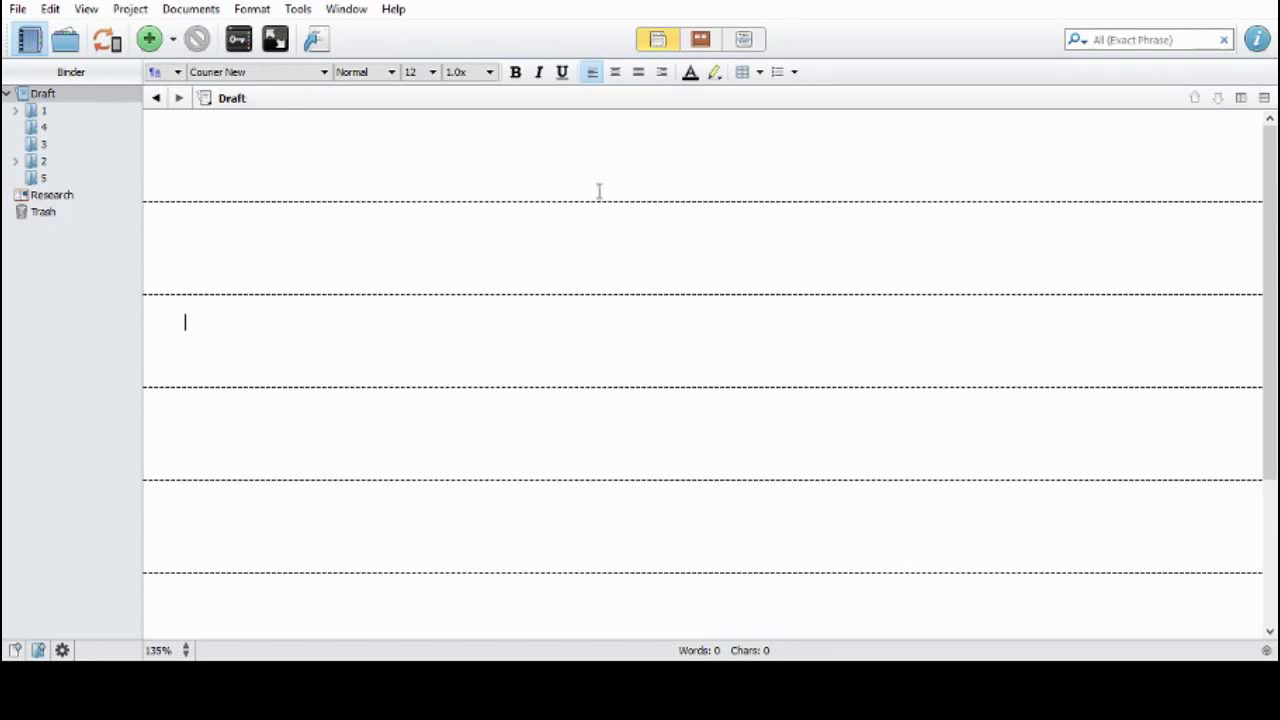
key(Down)
key(Down)
key(Up)
key(Up)
key(Up)
key(Up)
key(Up)
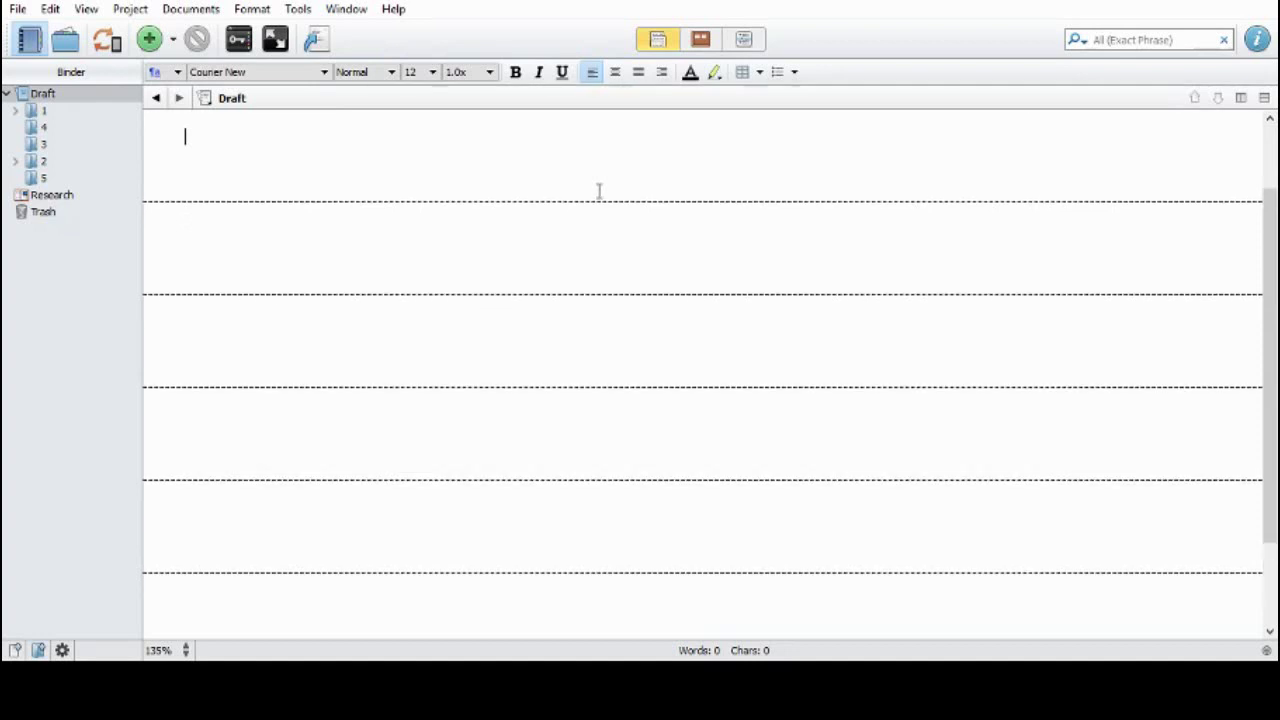
key(Down)
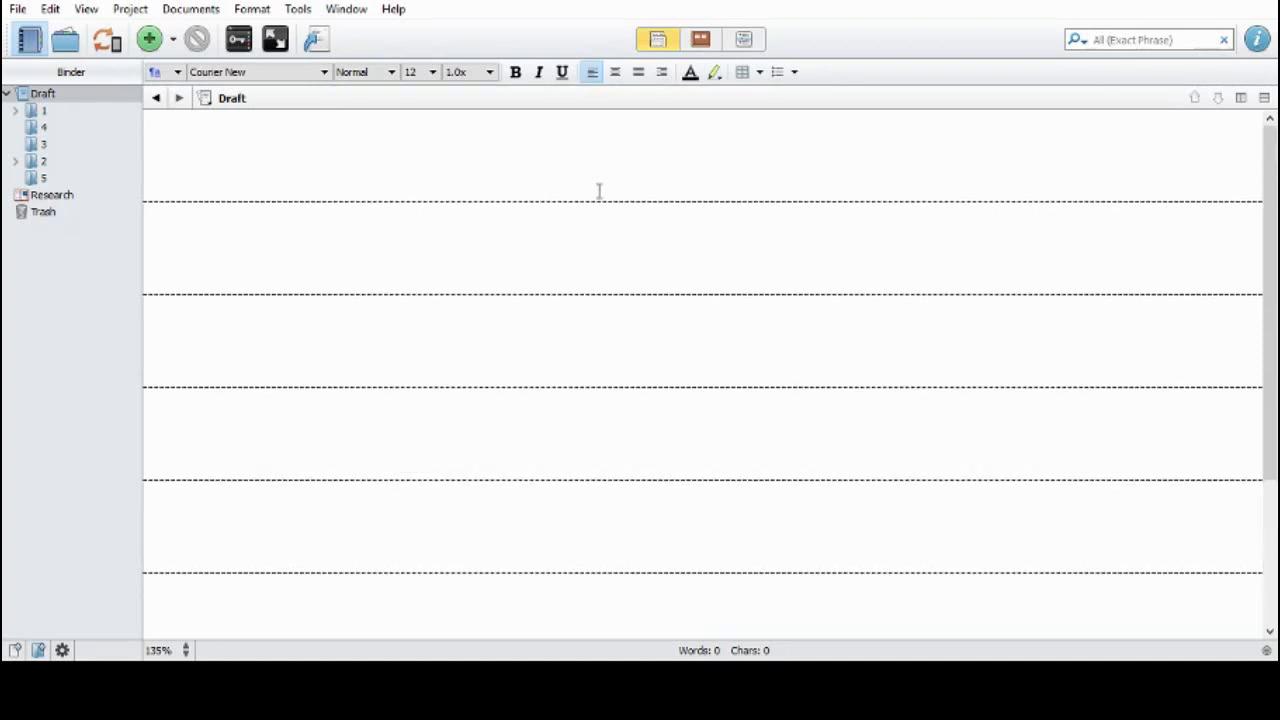
key(Down)
key(Down)
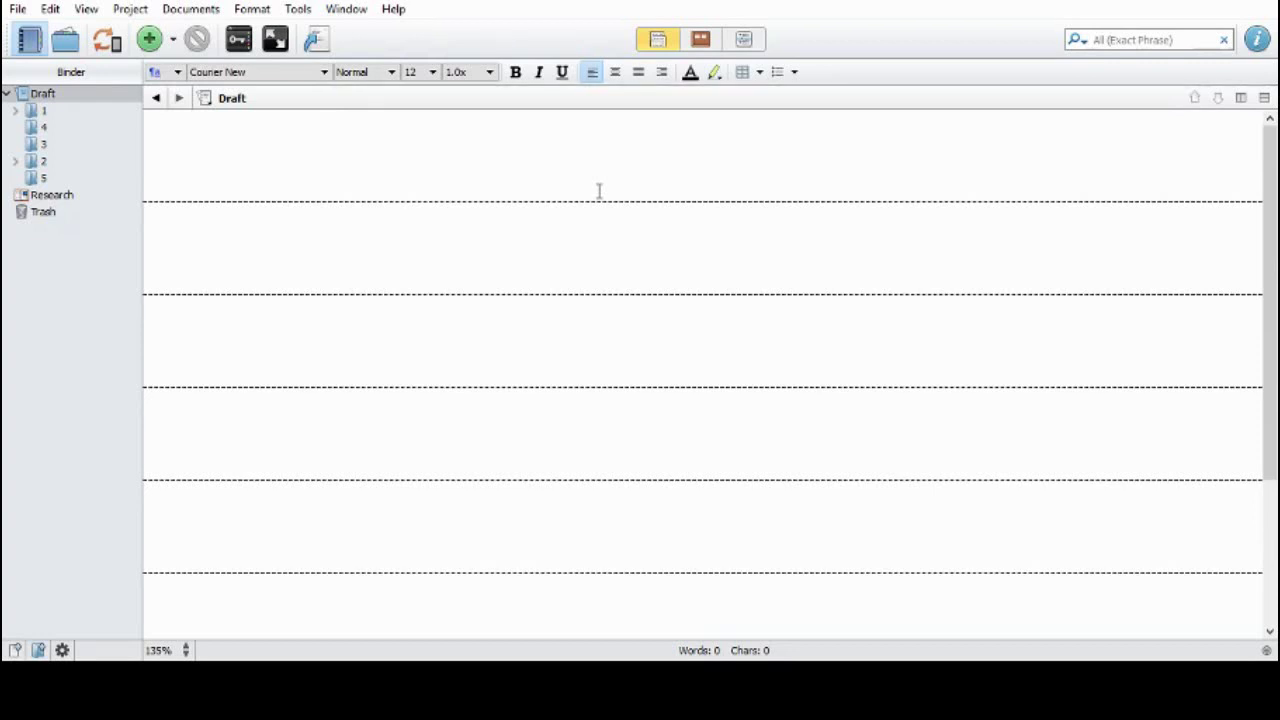
click(701, 42)
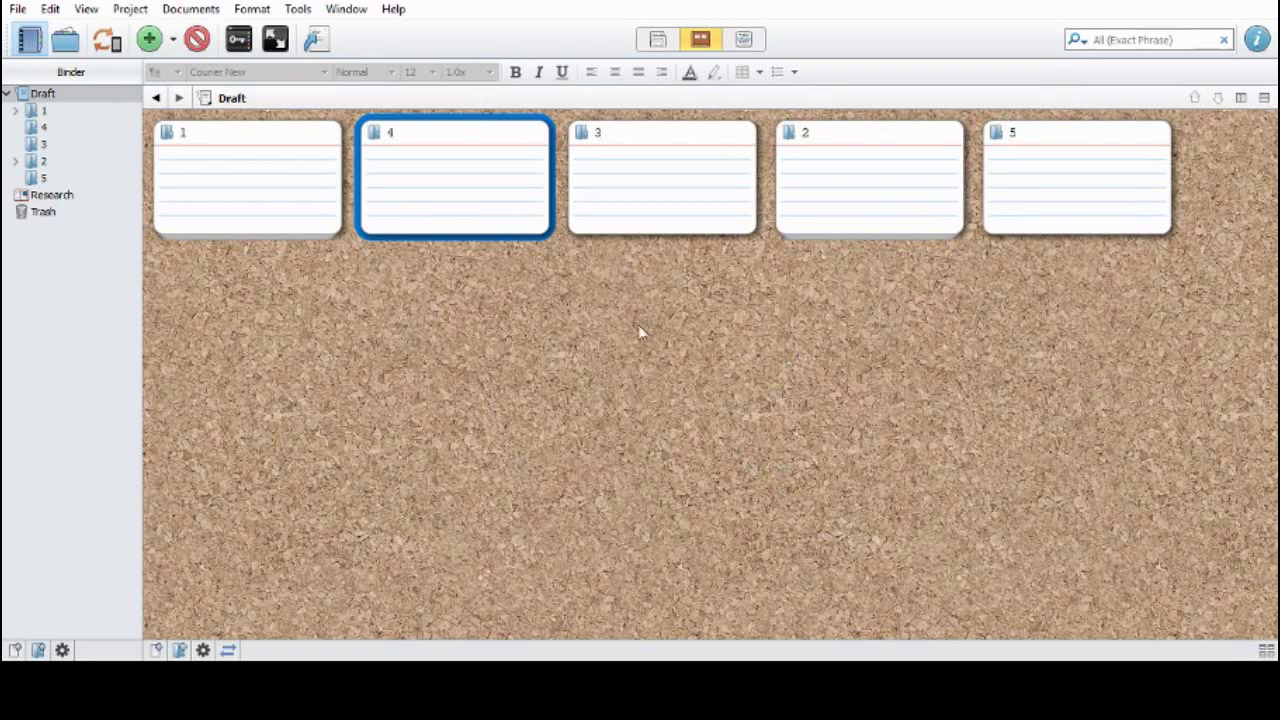
Reorder the Draft cards on the corkboard so the folders run in numerical order from 1 to 5
drag(648, 217, 423, 209)
drag(814, 171, 372, 175)
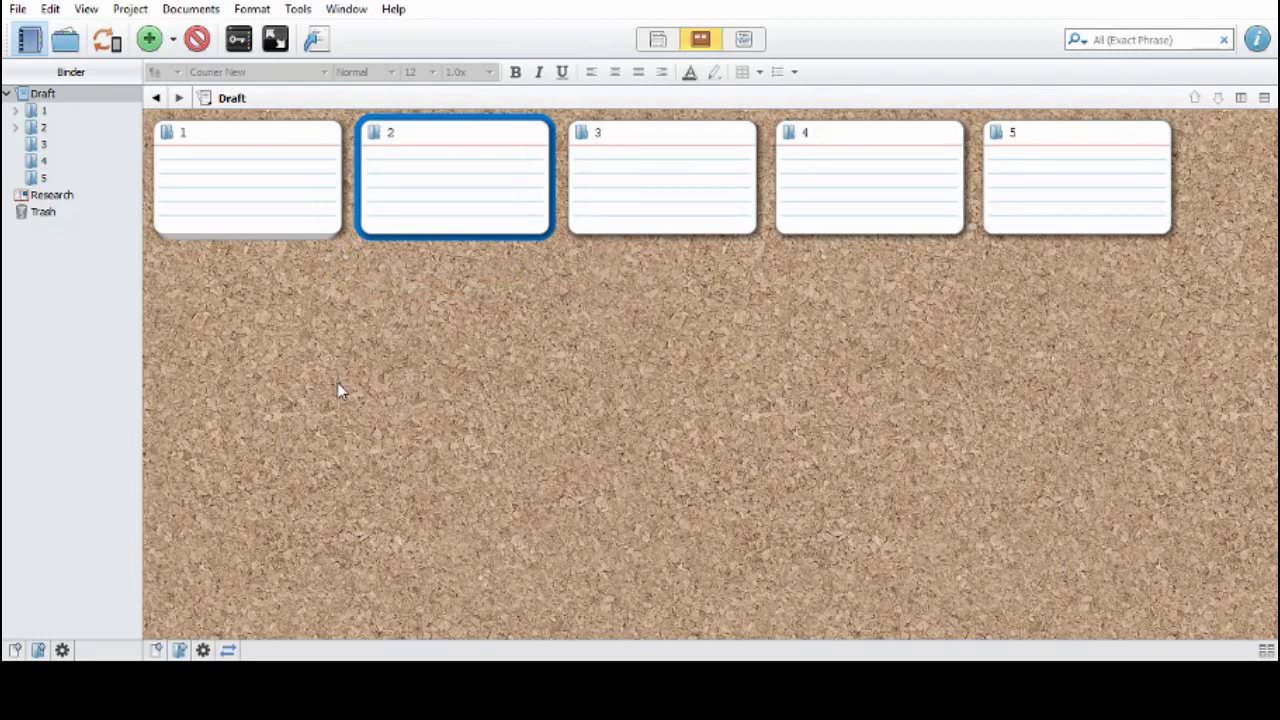
Examine the Draft in outline view with folders 1 and 2 expanded, and return to the corkboard with no card selected
click(745, 42)
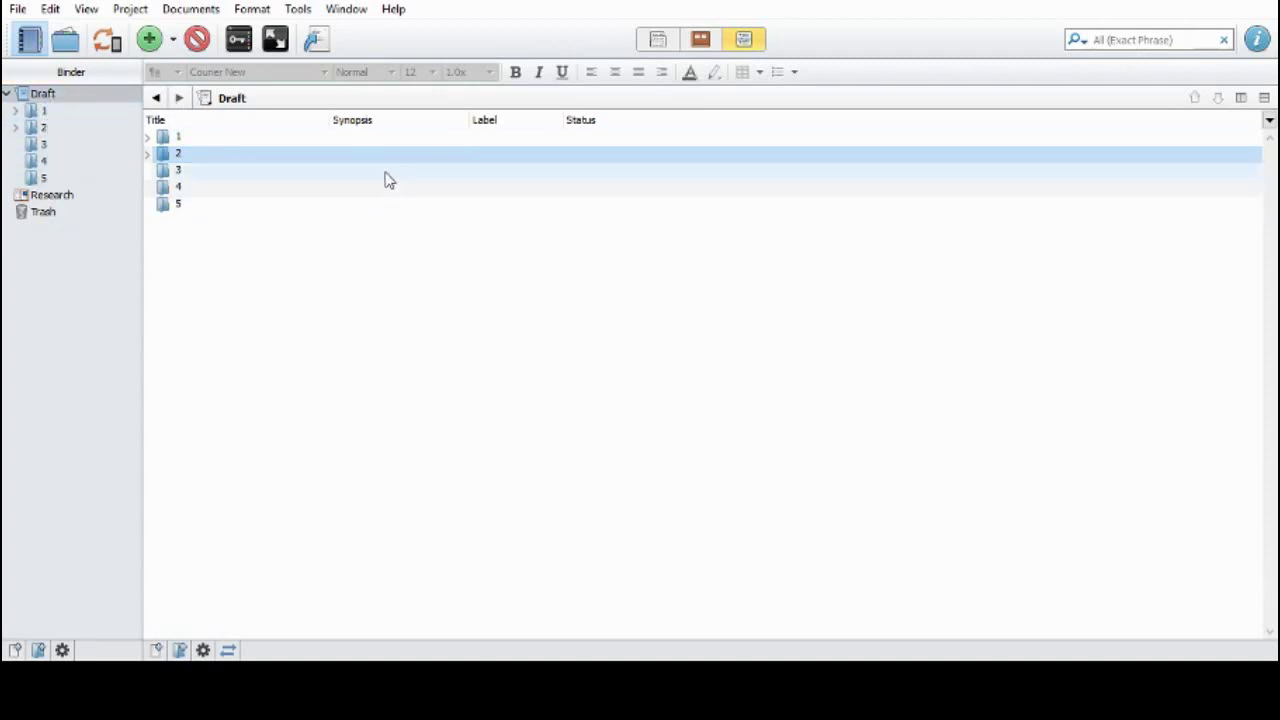
click(148, 137)
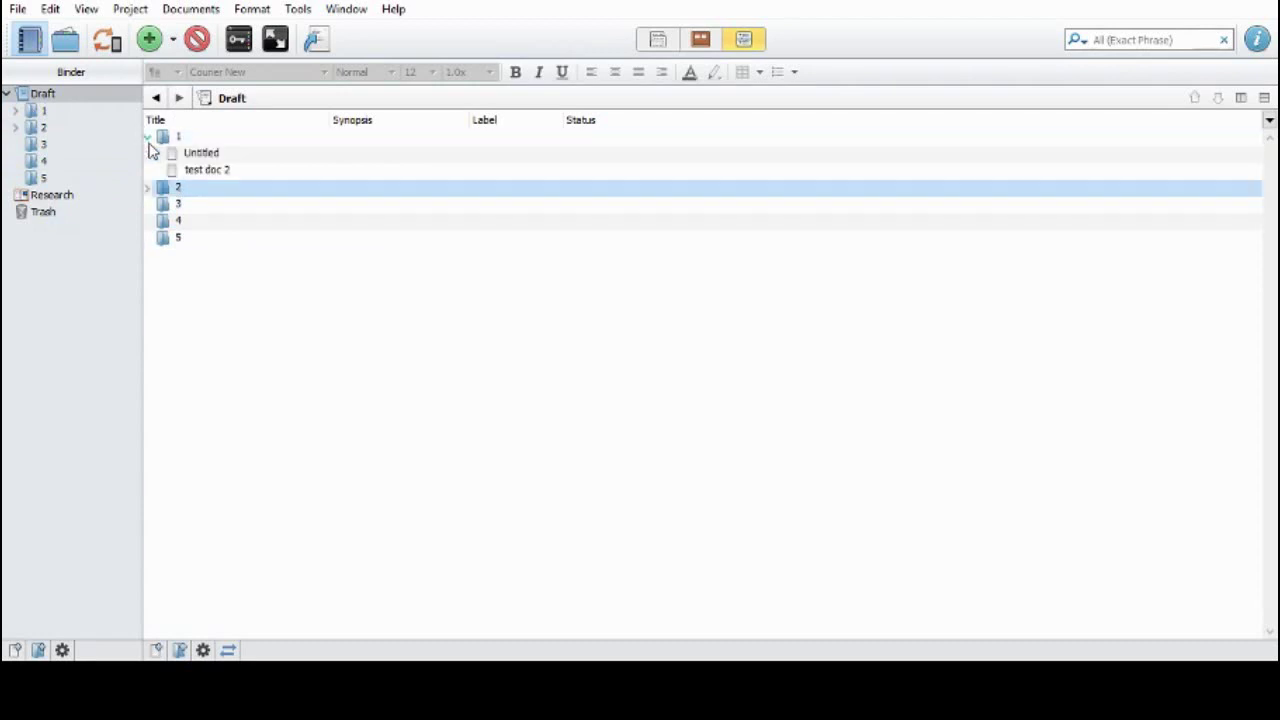
click(150, 190)
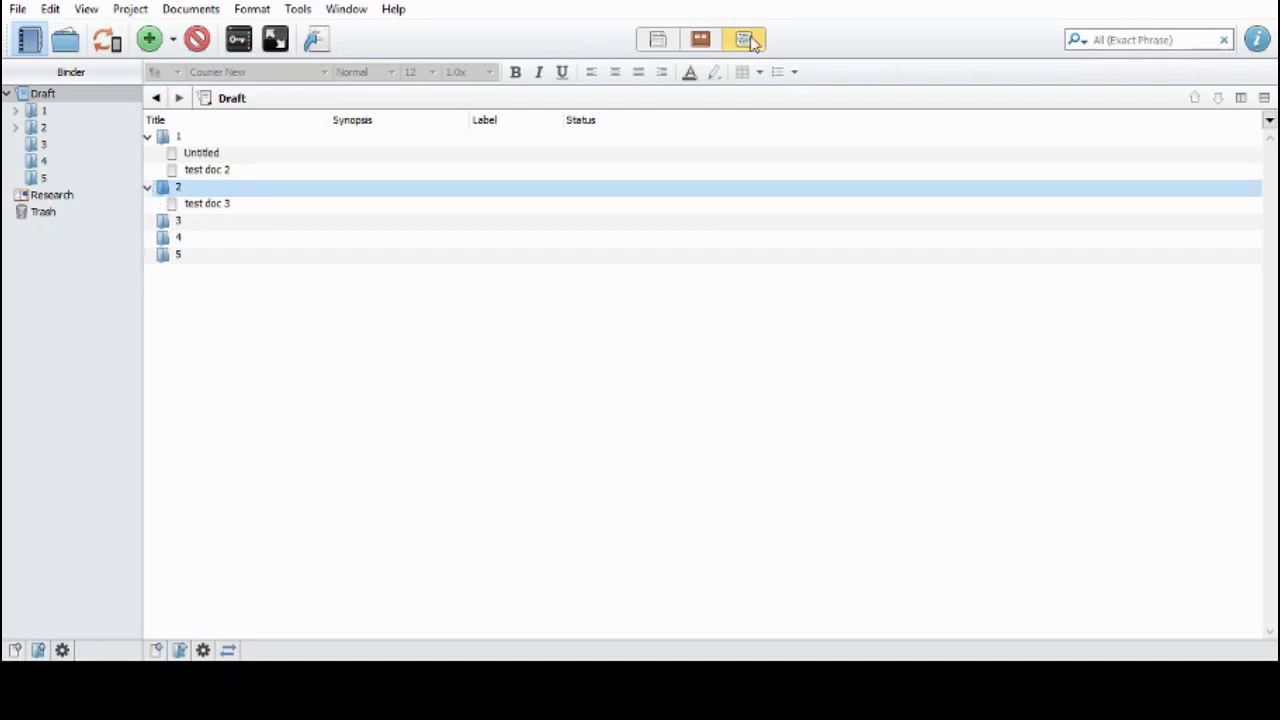
click(704, 43)
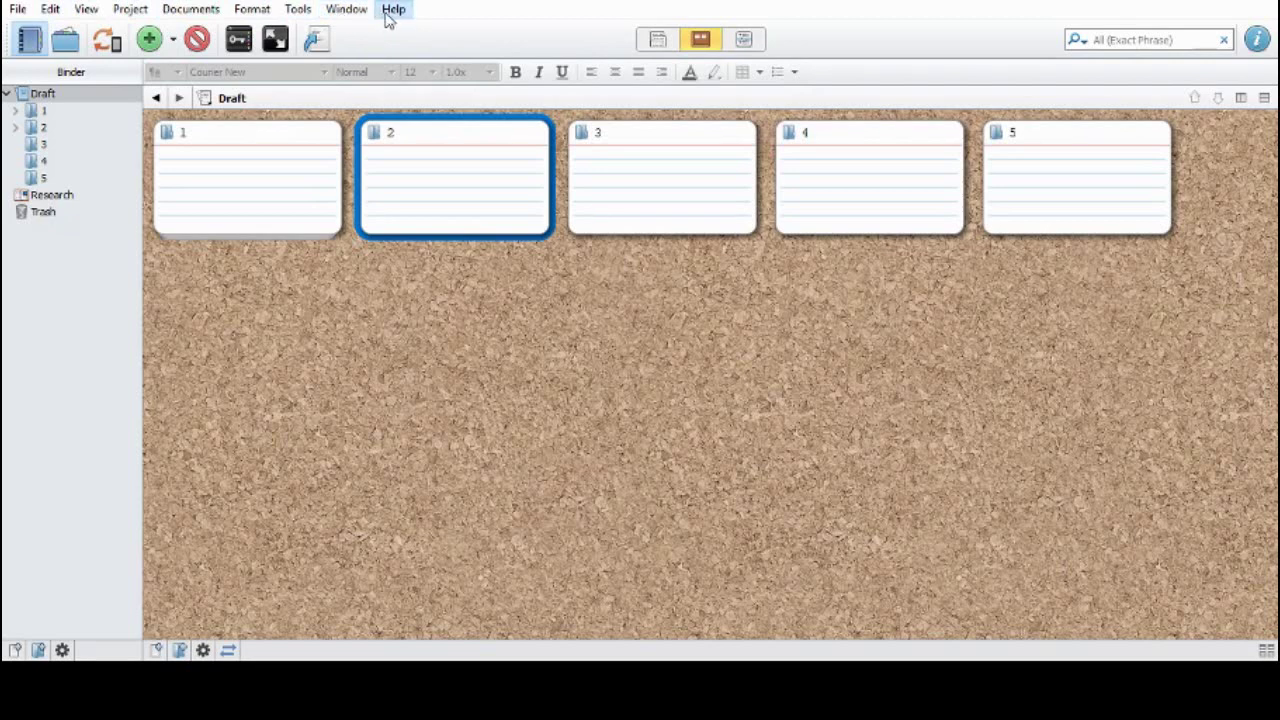
click(370, 406)
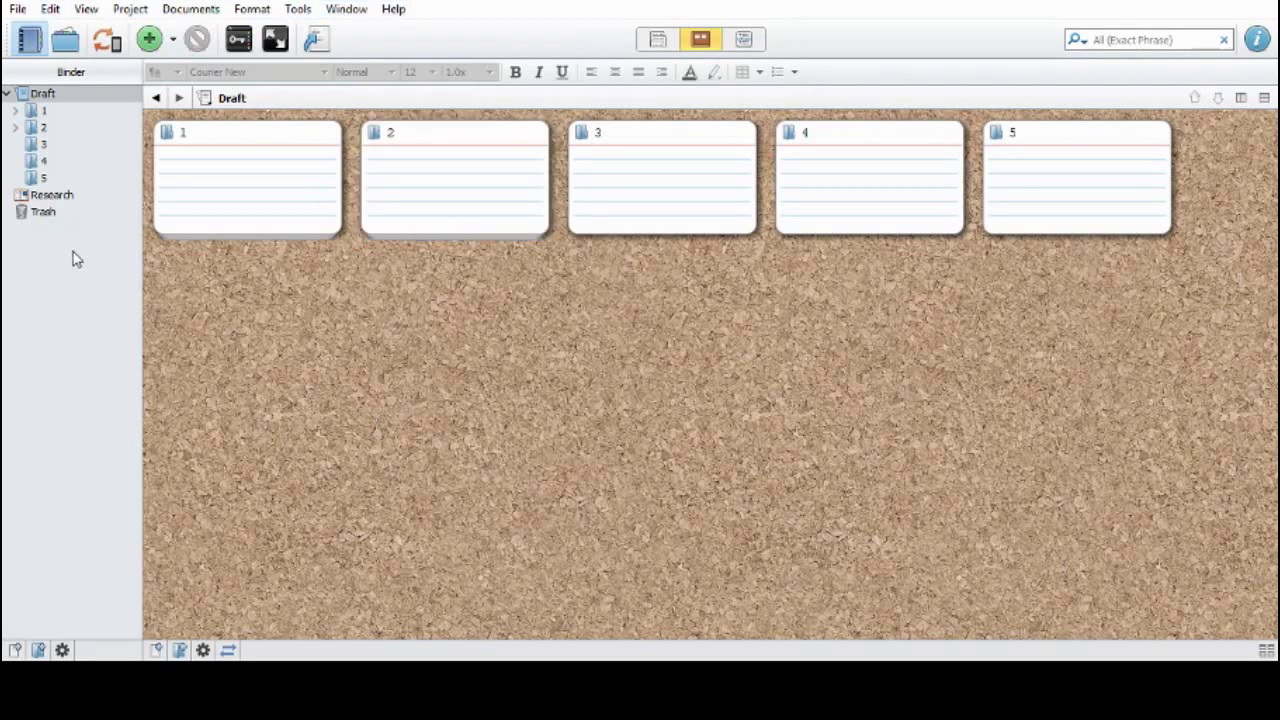
Examine the SECOND DRAFT project's corkboard and the cards in its Characters/Character Updates folder, and return to the top level
click(24, 96)
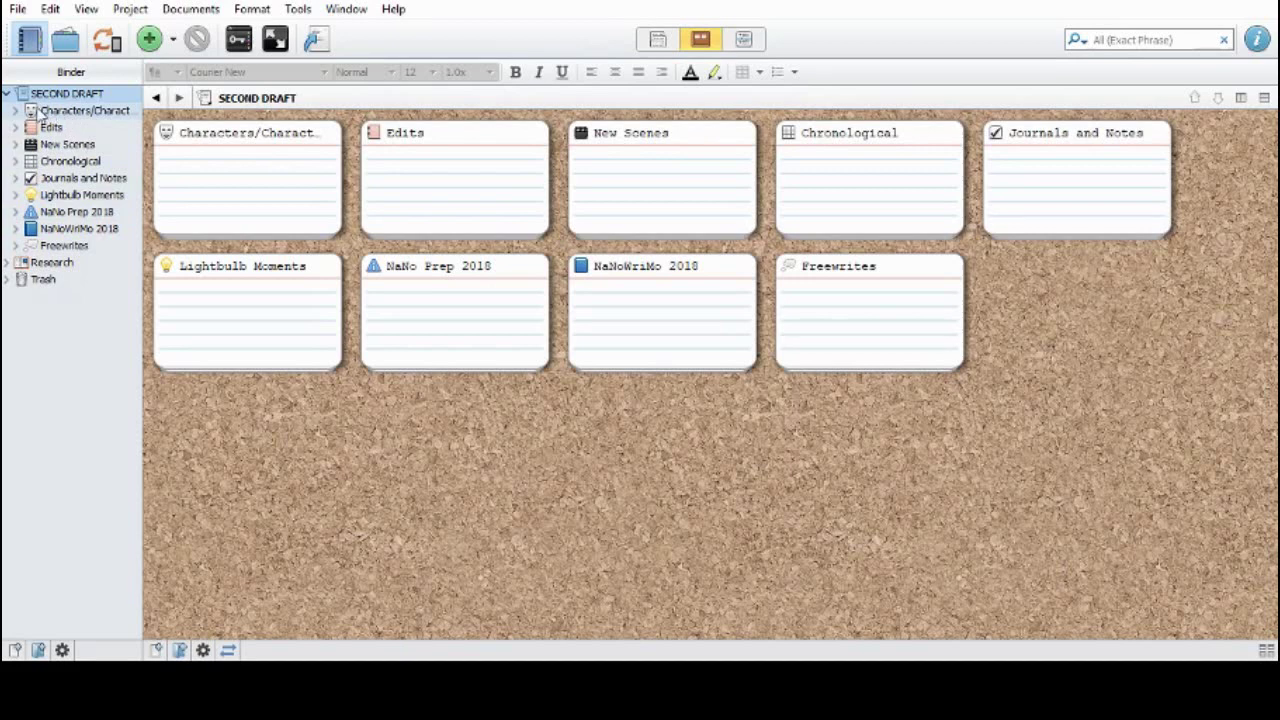
click(46, 114)
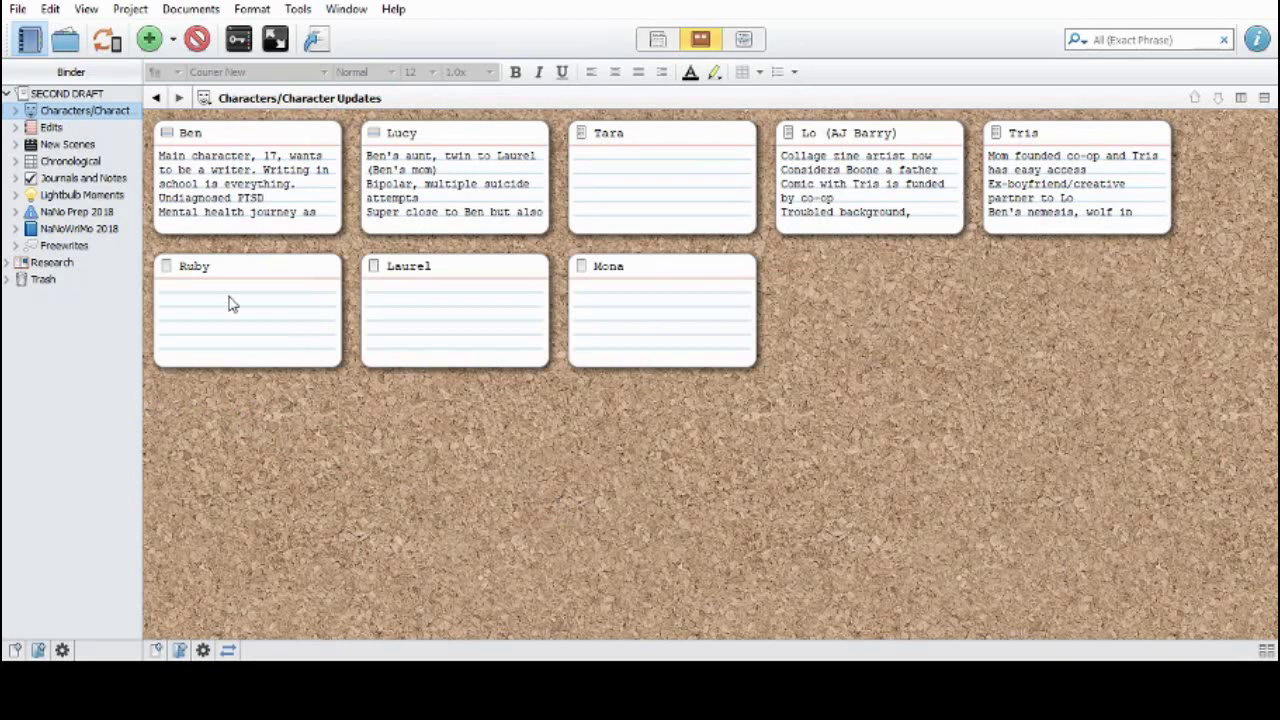
click(42, 94)
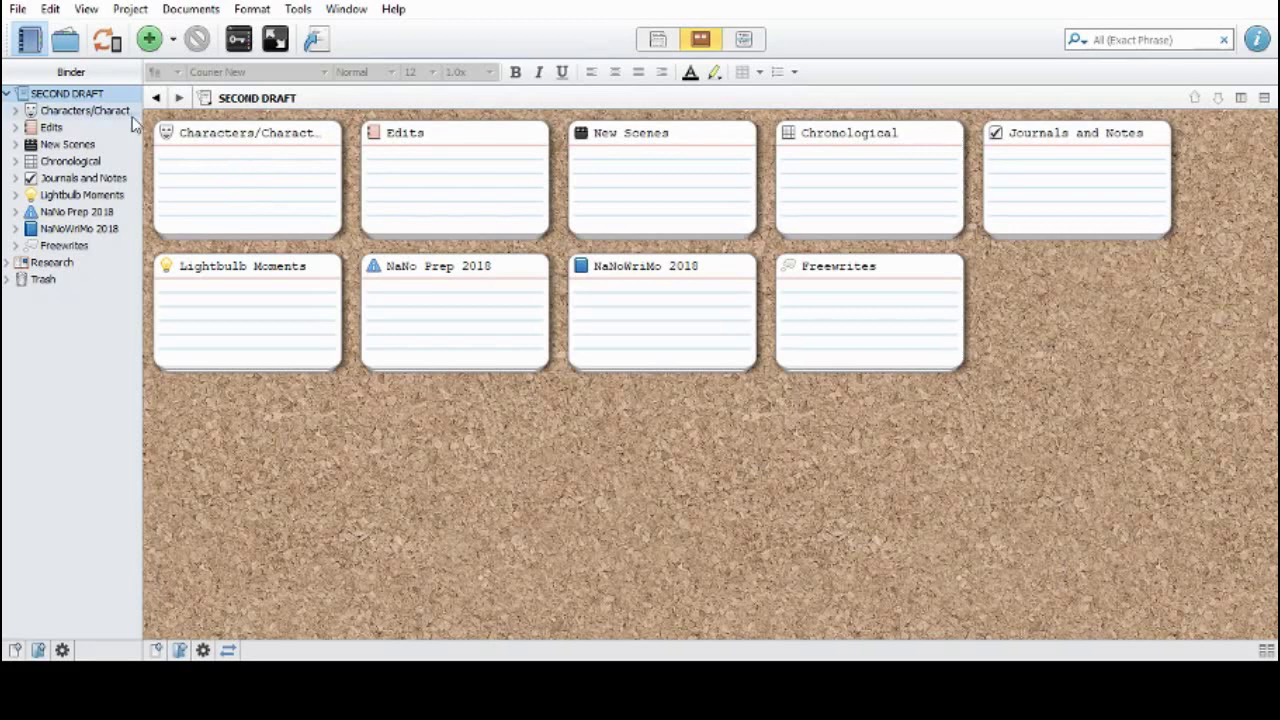
click(70, 114)
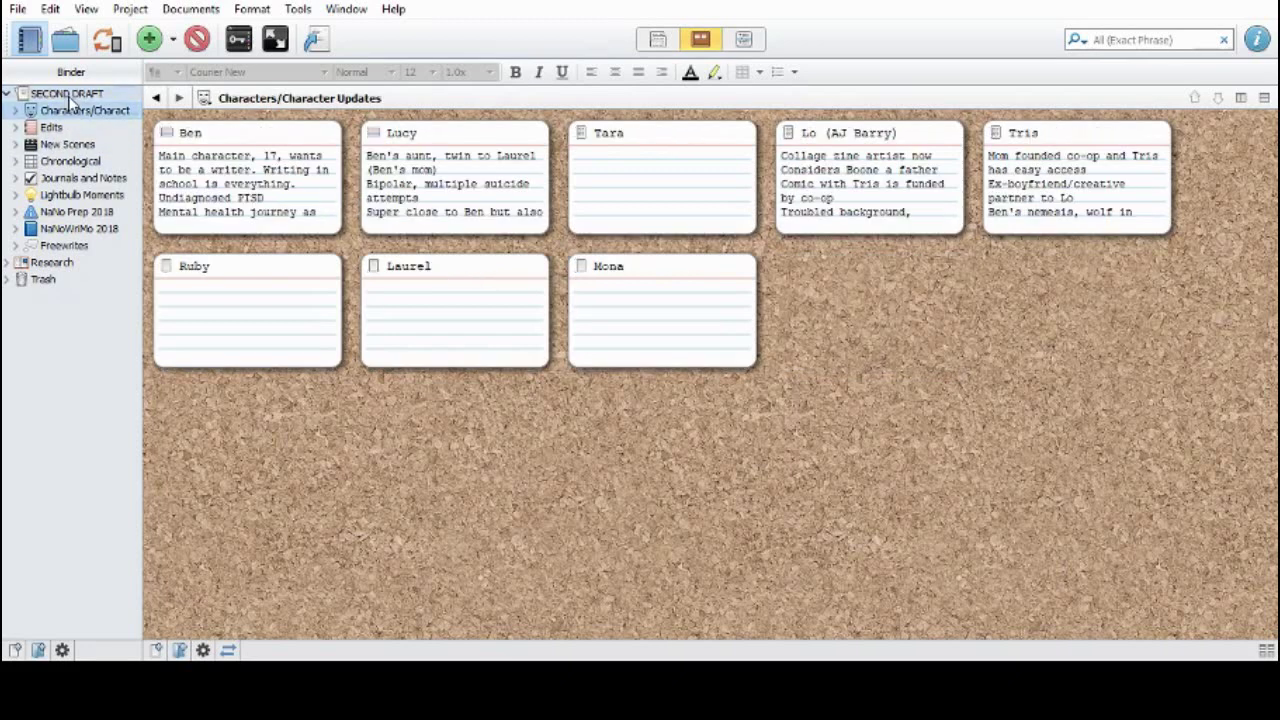
click(68, 94)
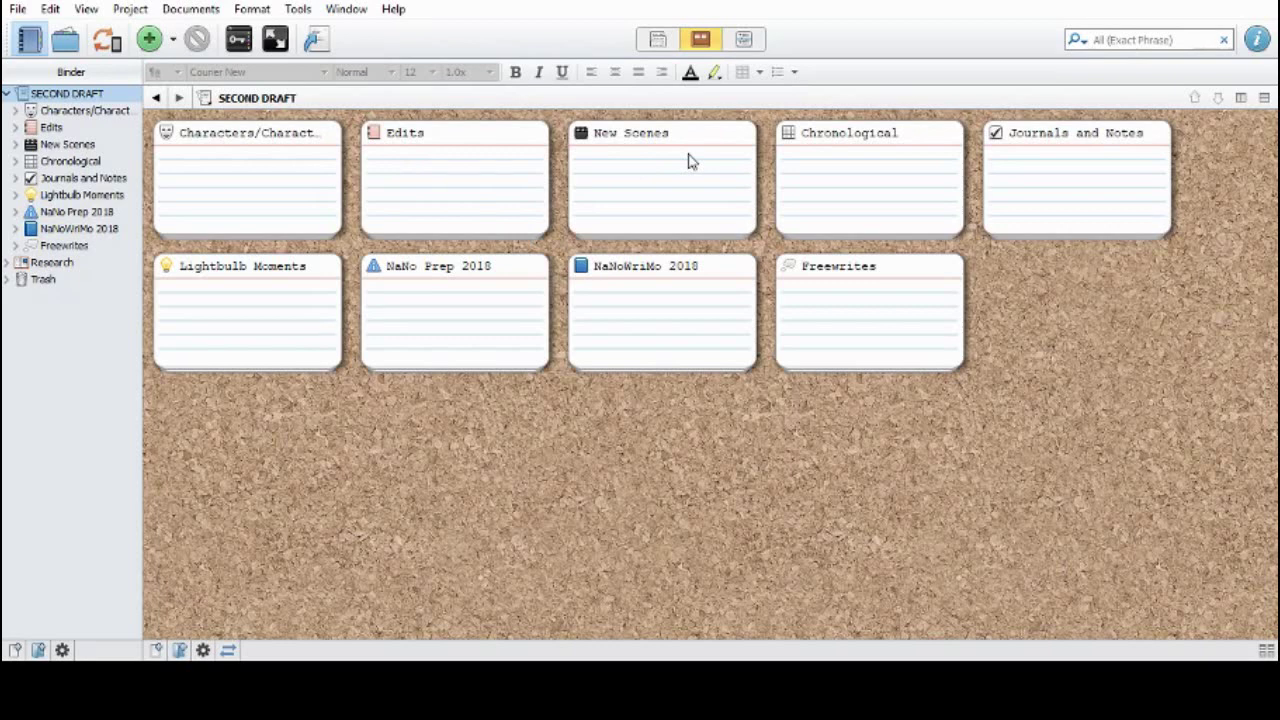
Show the New Scenes corkboard, view the document behind its third card, and go back to the cards
click(43, 146)
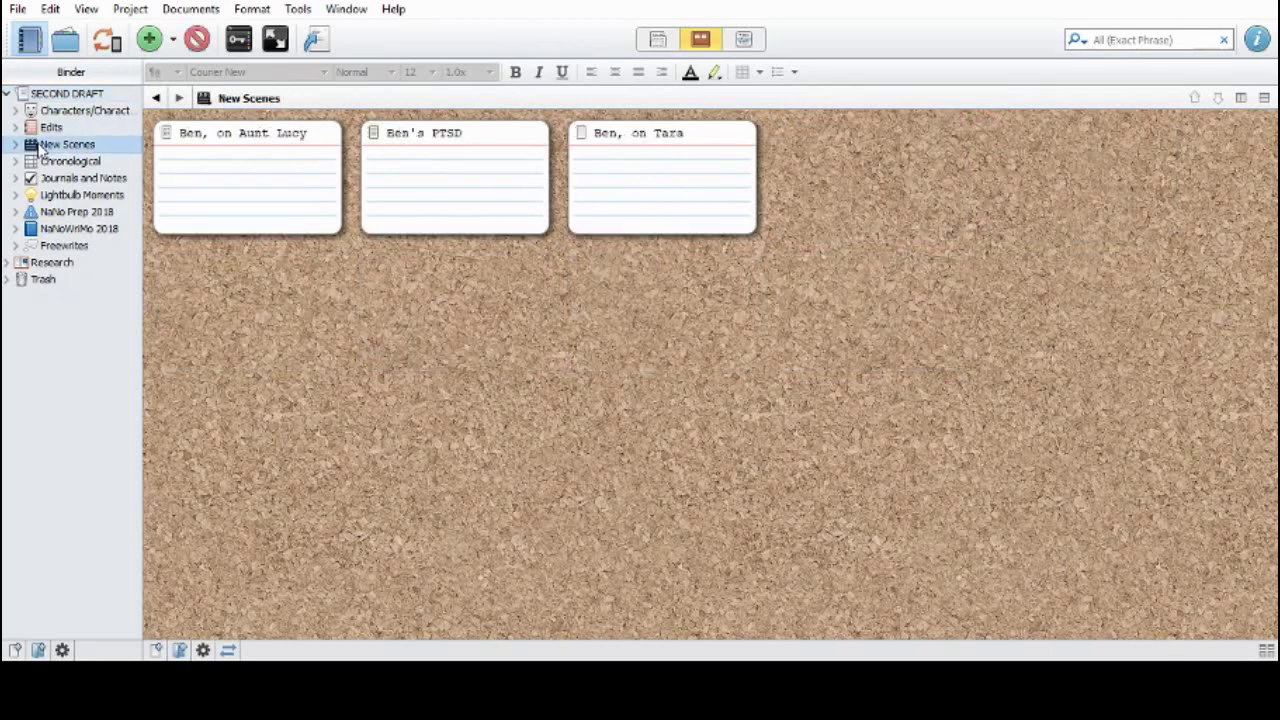
click(167, 140)
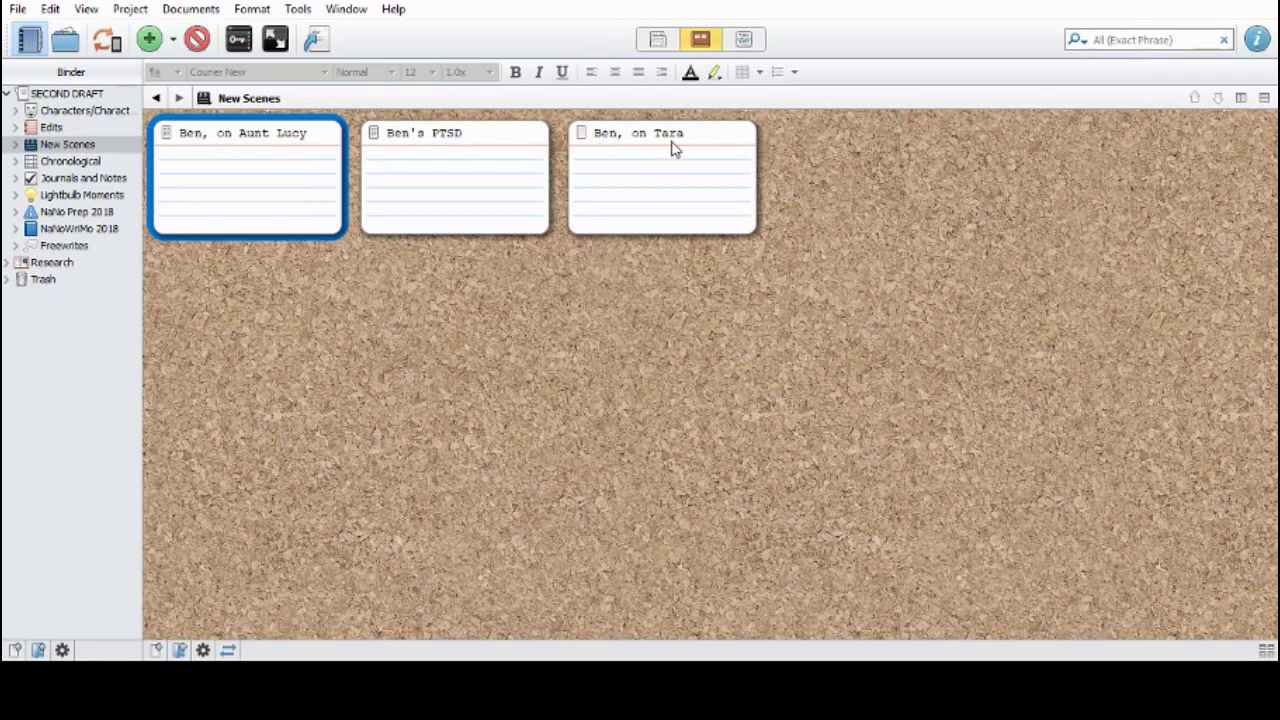
click(583, 142)
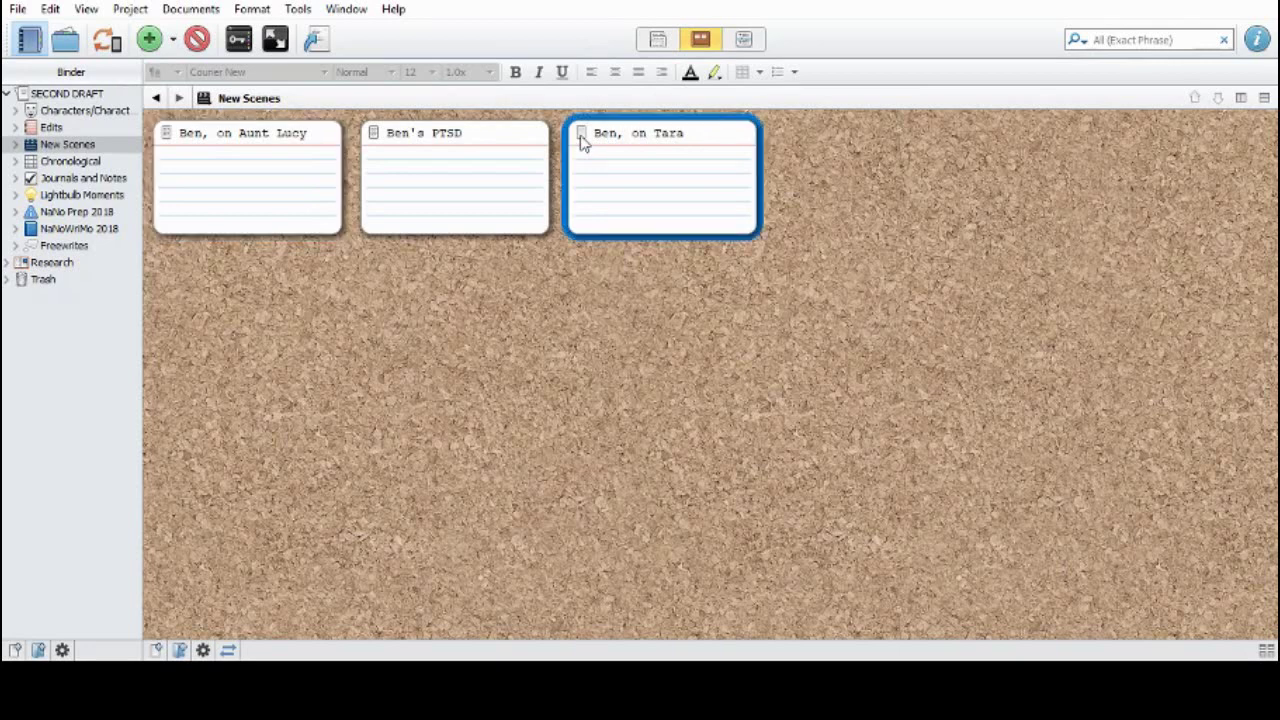
double_click(583, 142)
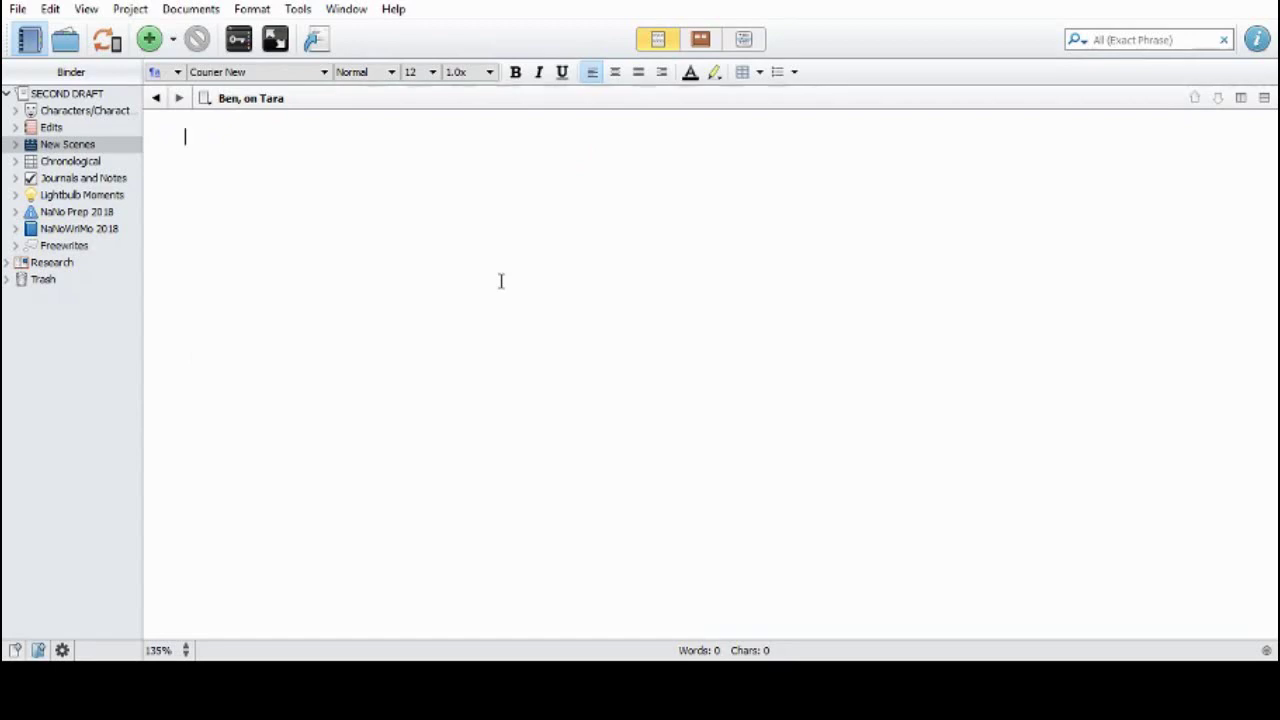
click(155, 99)
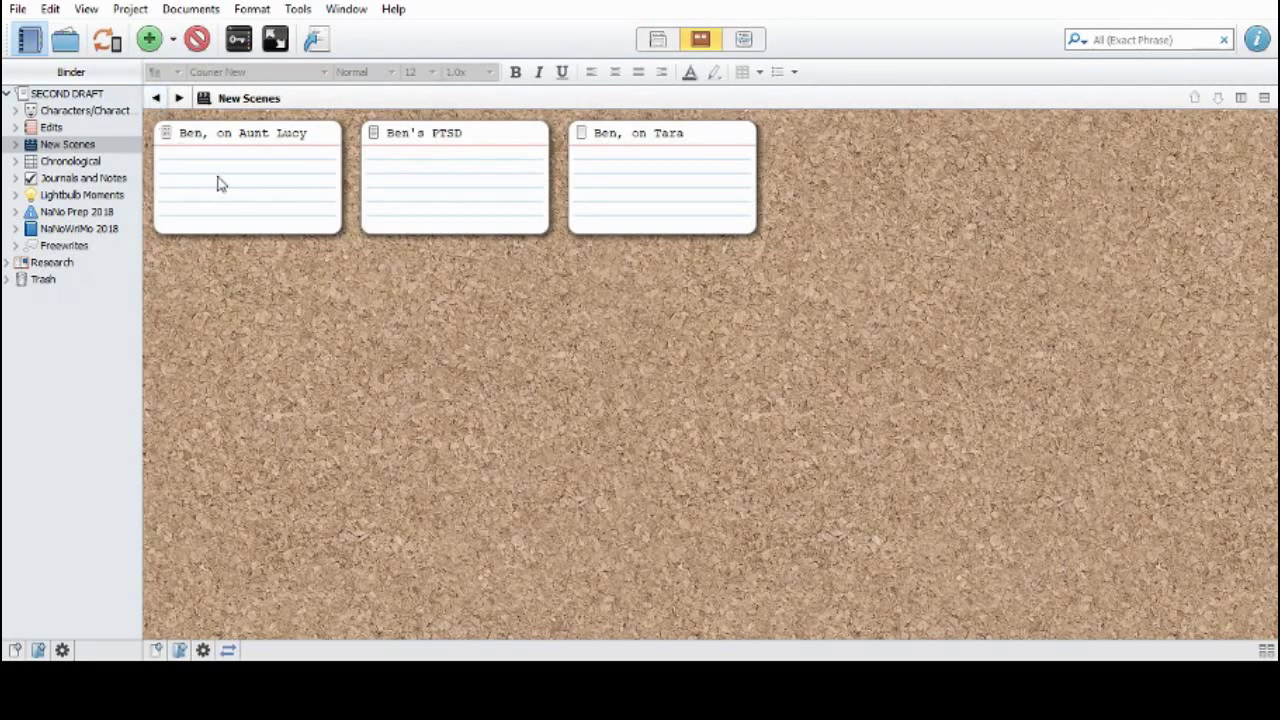
click(582, 138)
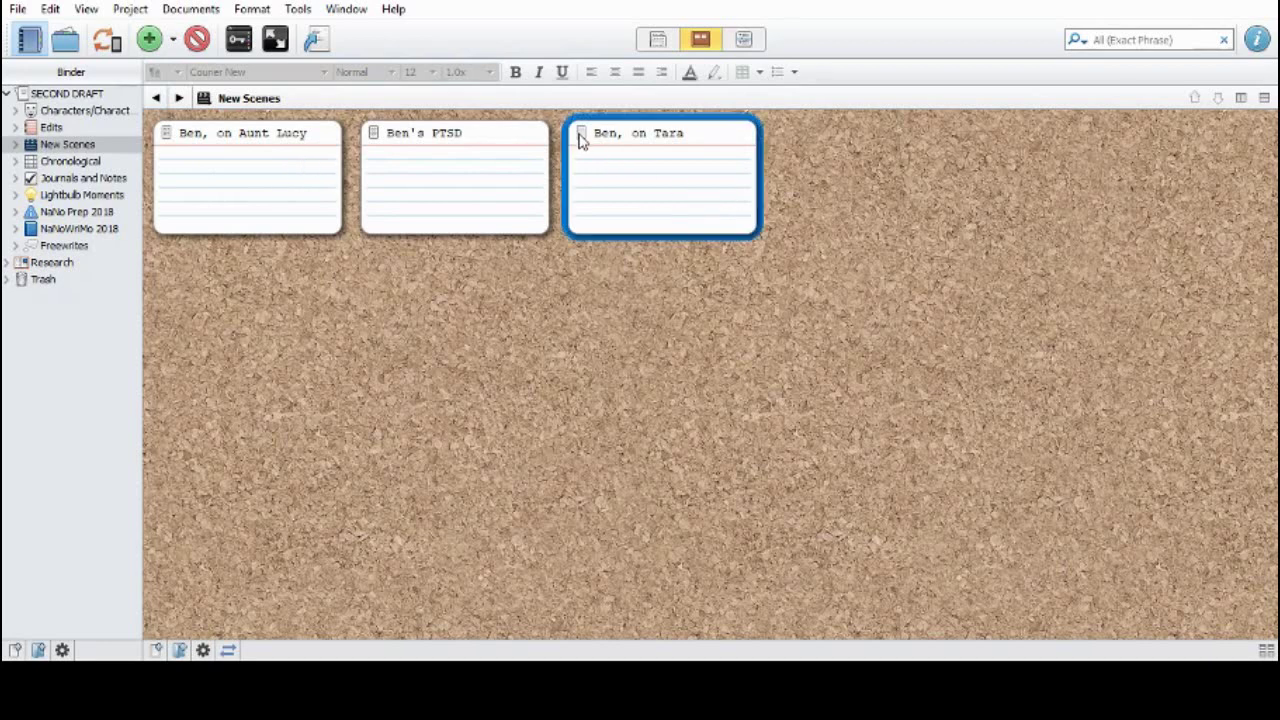
double_click(582, 137)
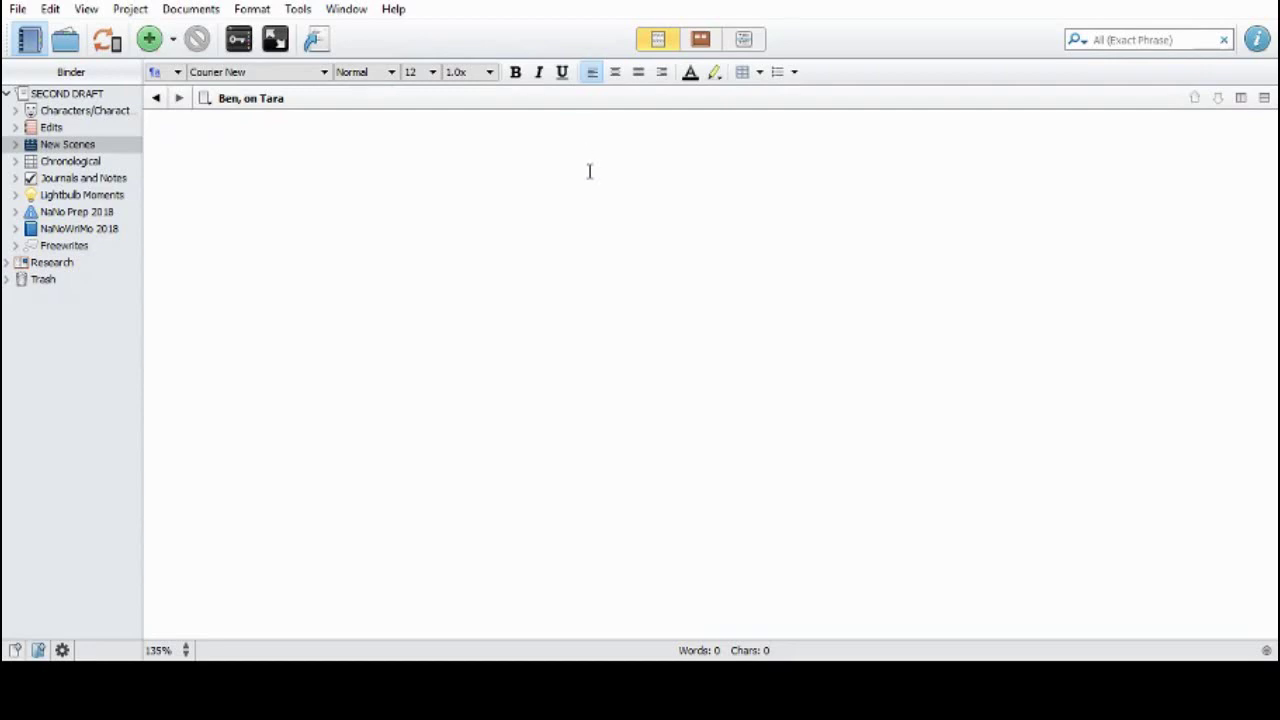
click(156, 98)
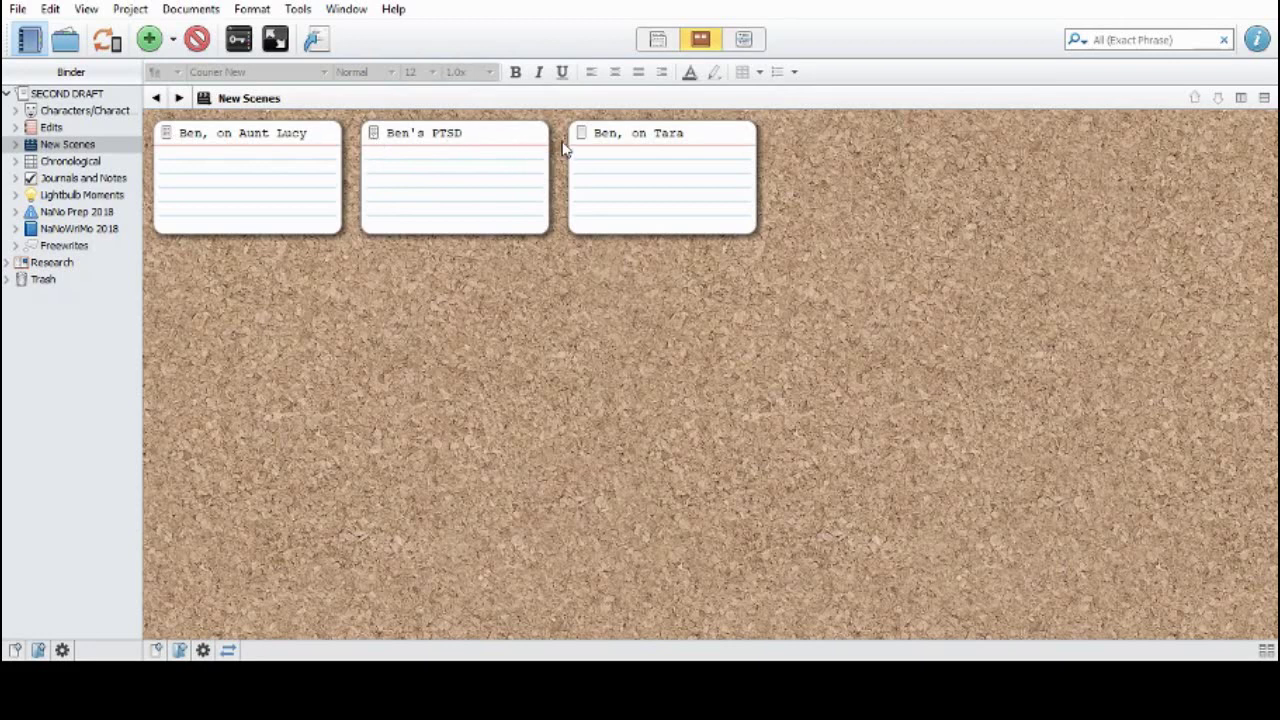
View the notes in the second New Scenes document and go back to the folder's corkboard
double_click(376, 140)
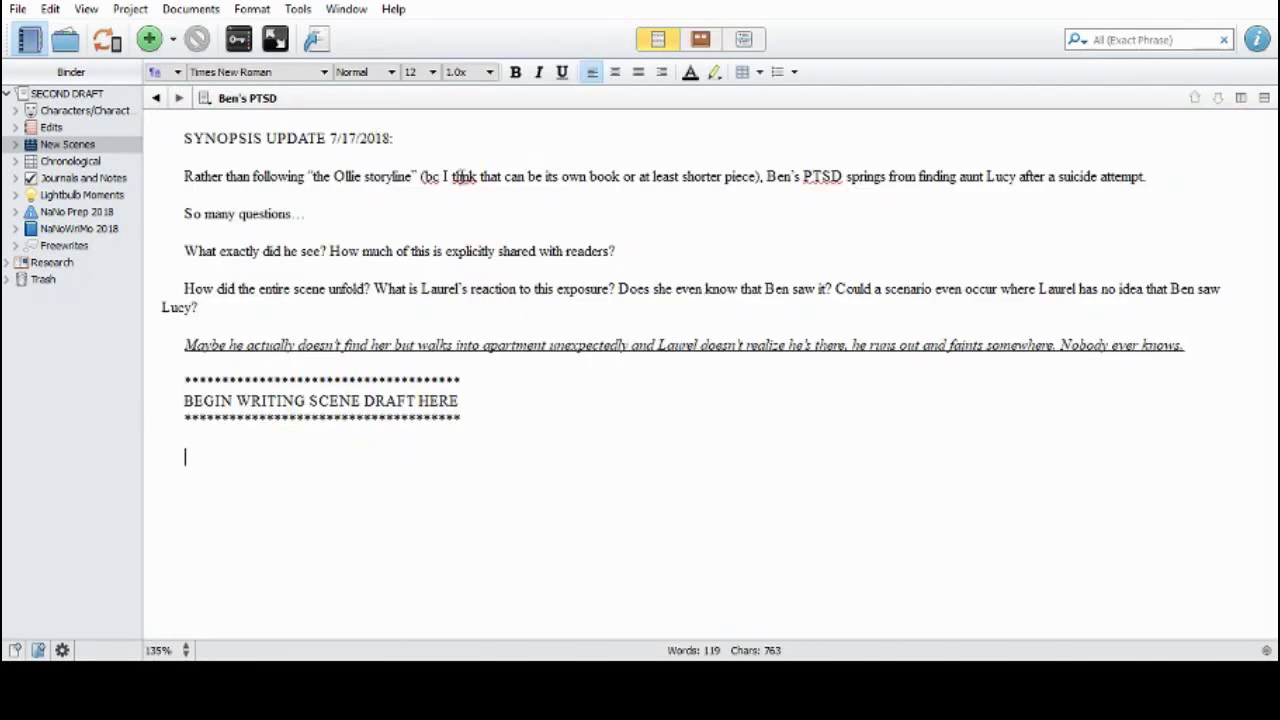
click(156, 98)
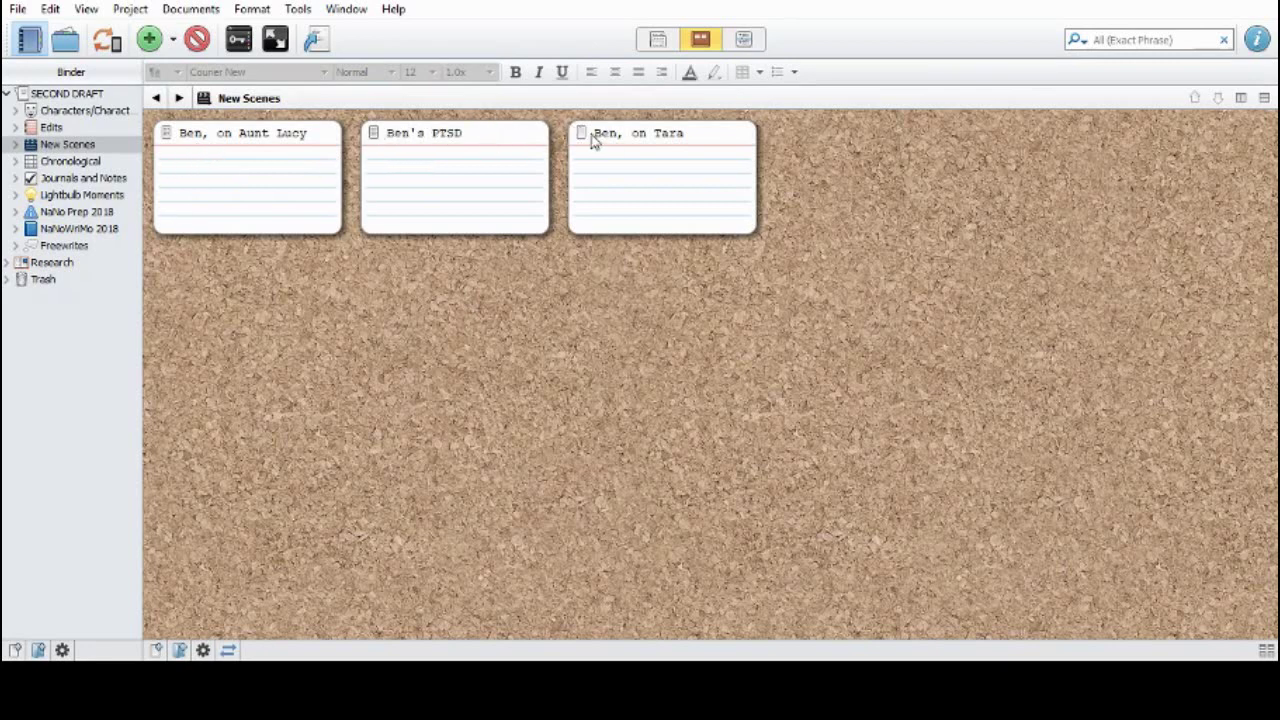
double_click(373, 134)
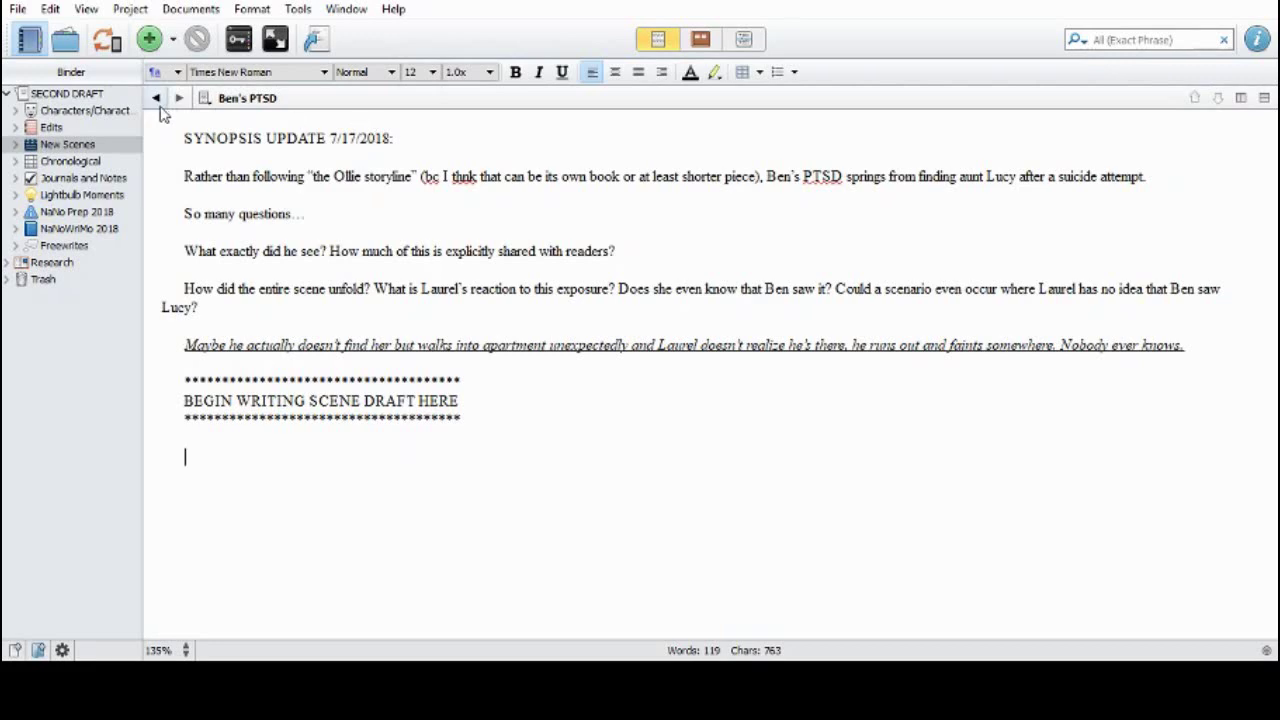
click(156, 98)
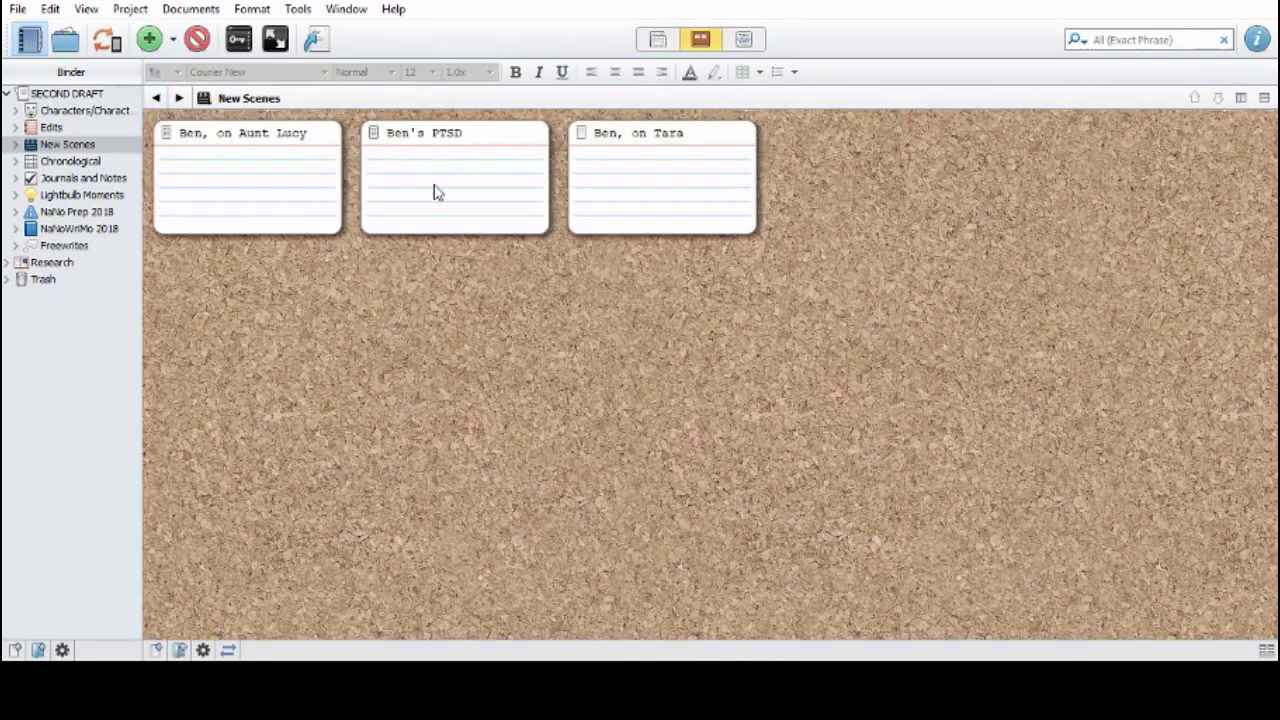
View the New Scenes documents in the Binder, collapse the folder again, and return to the SECOND DRAFT corkboard
click(14, 145)
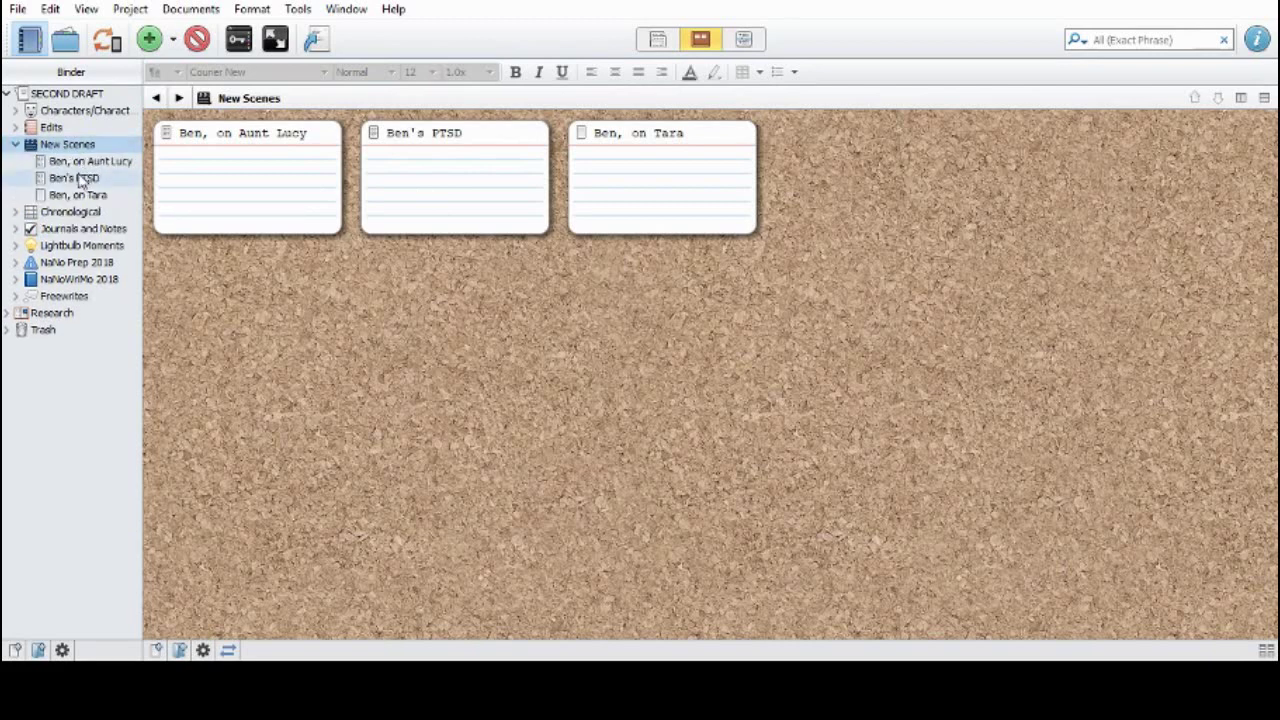
click(15, 145)
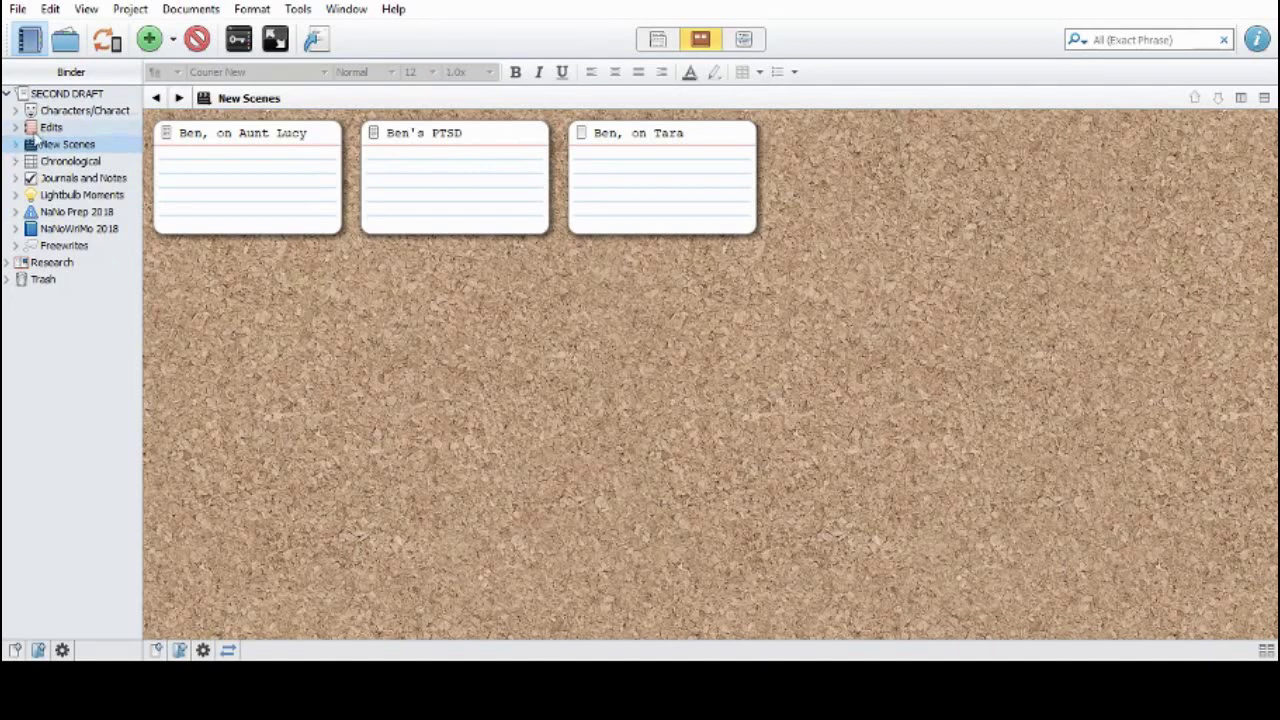
click(52, 98)
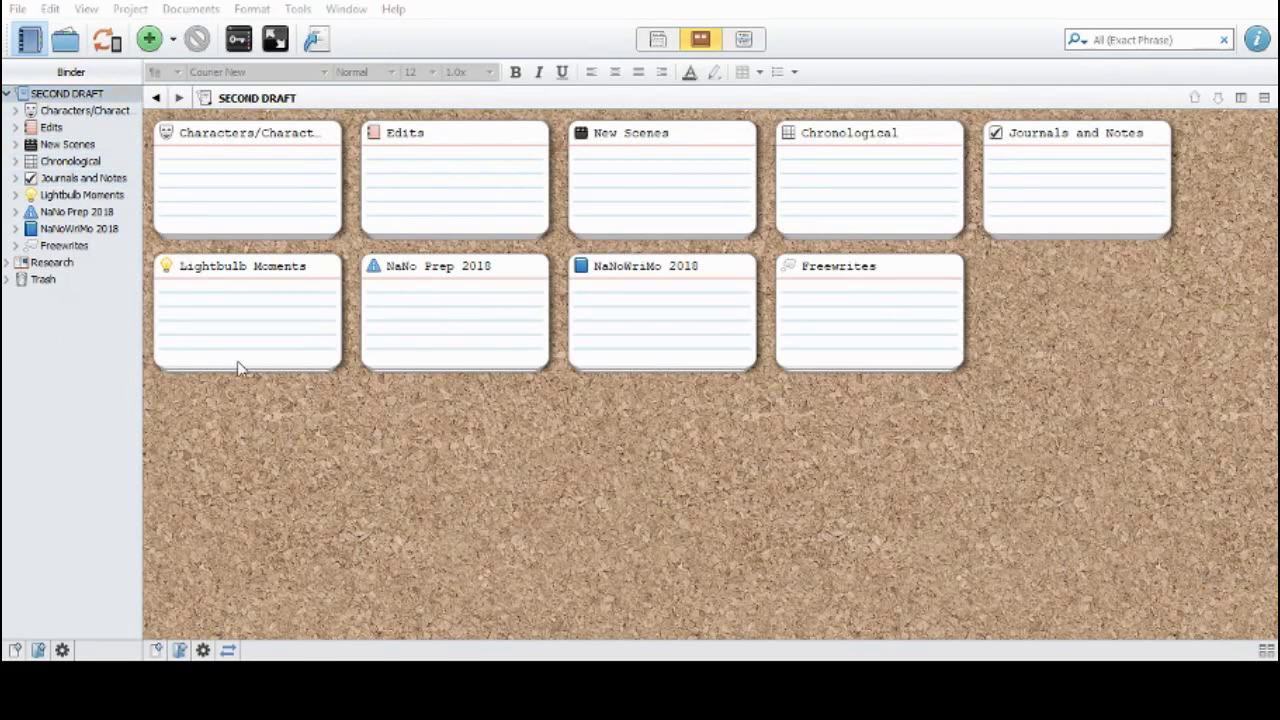
Show the Chronological folder's cards, view the Second Draft Outline document, and go back to the corkboard
click(42, 166)
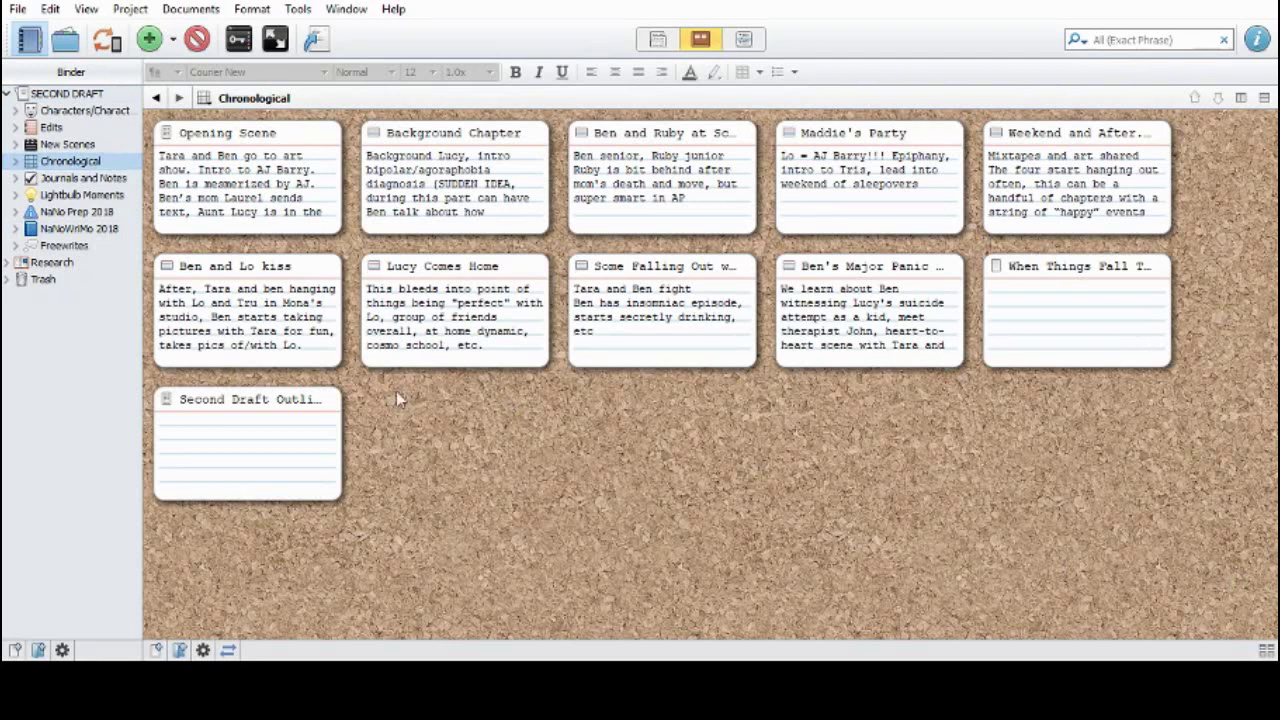
double_click(166, 400)
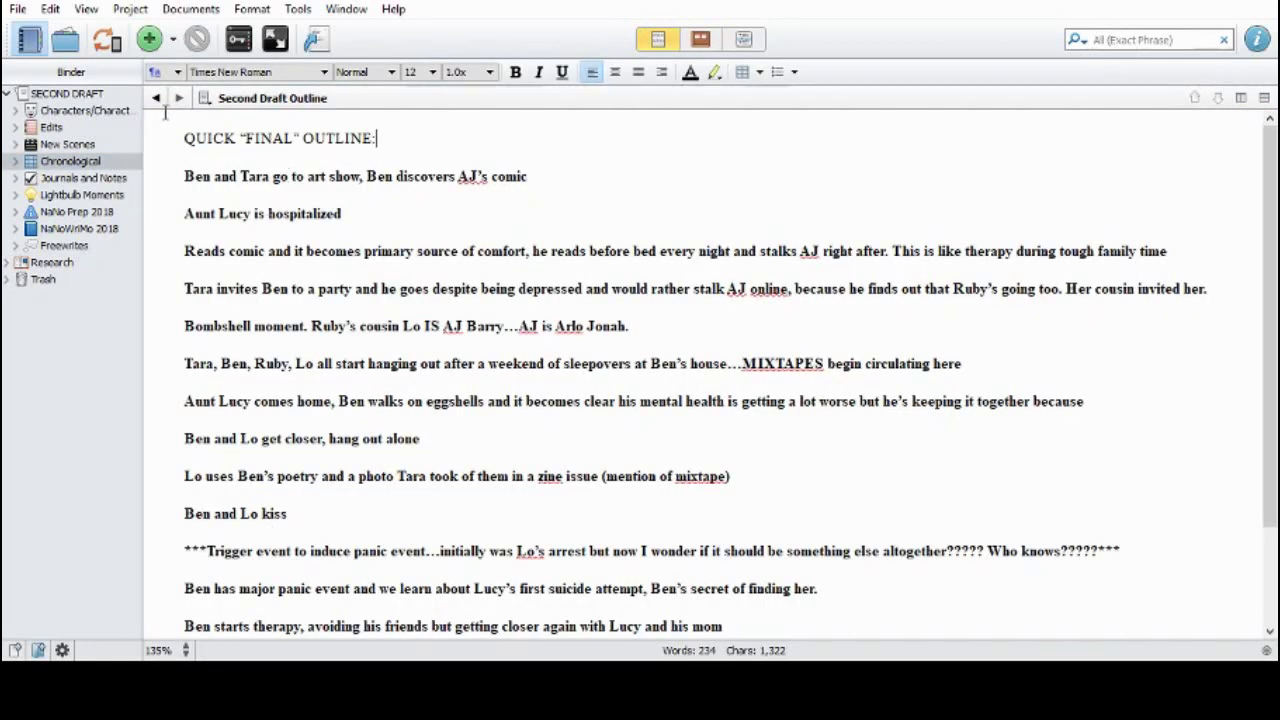
click(156, 98)
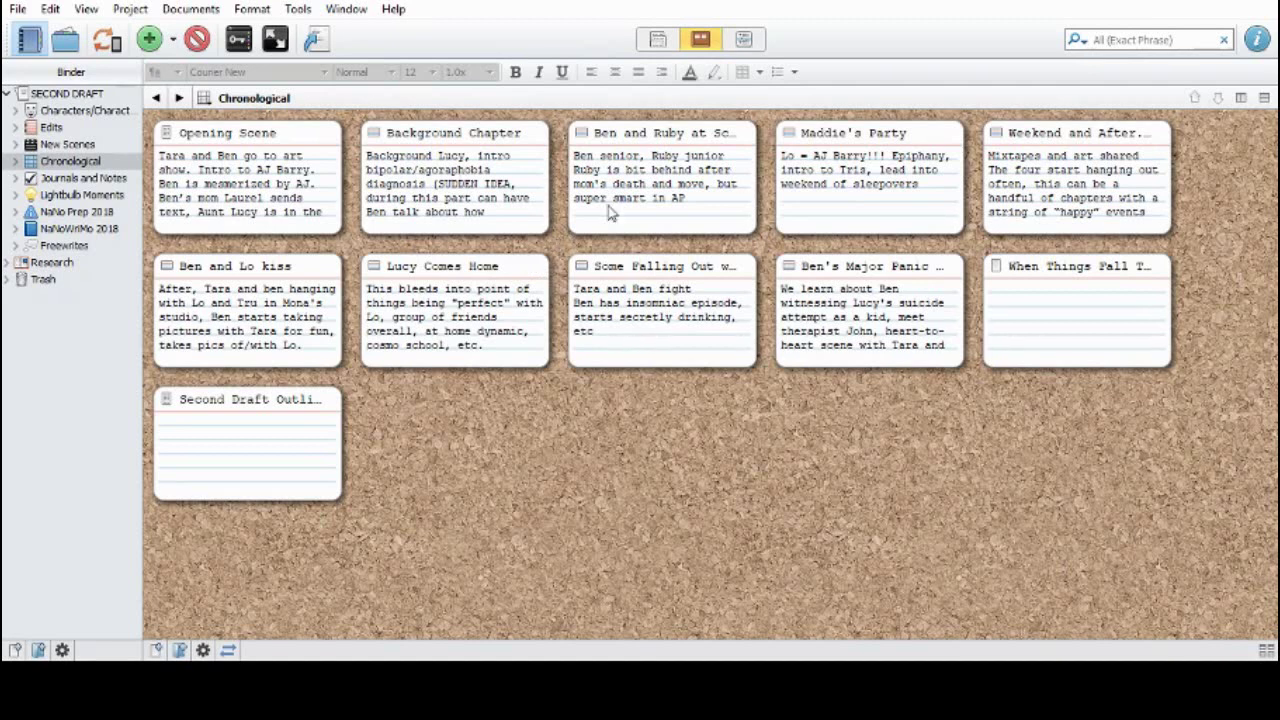
Move the card following Background Chapter ahead of it, and restore the original card order
click(664, 196)
drag(664, 196, 449, 196)
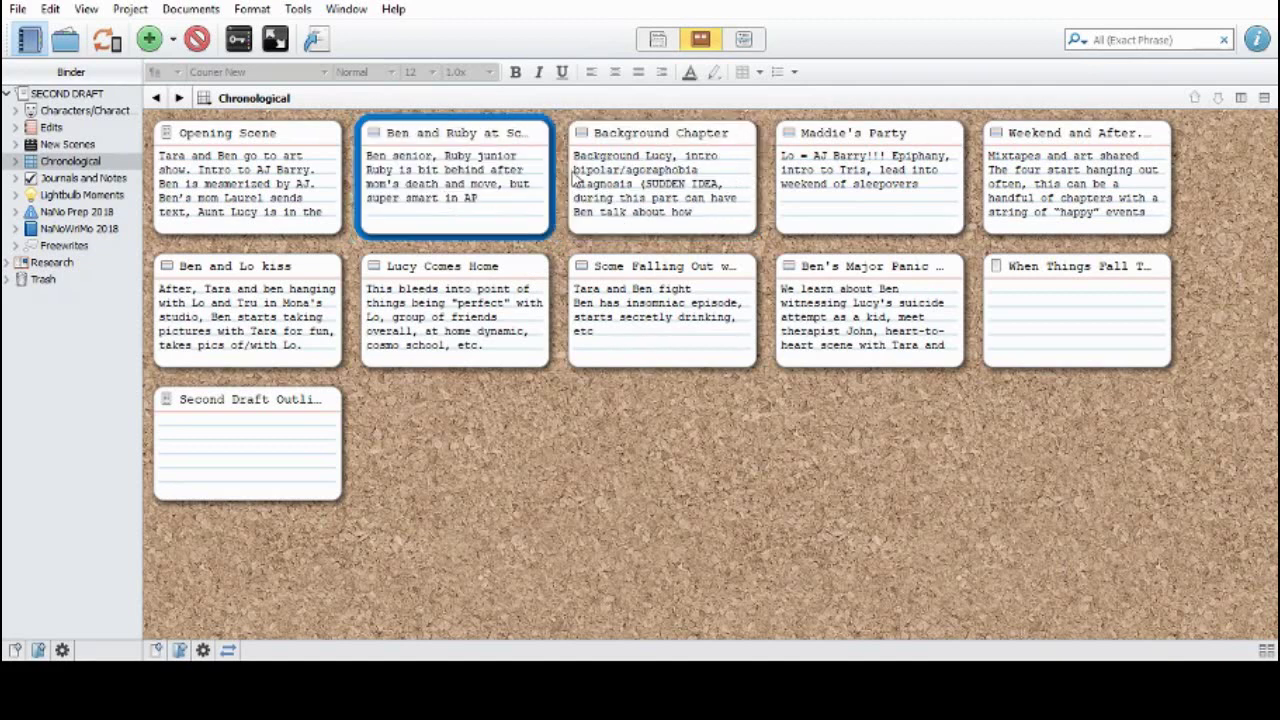
click(680, 178)
drag(680, 178, 452, 190)
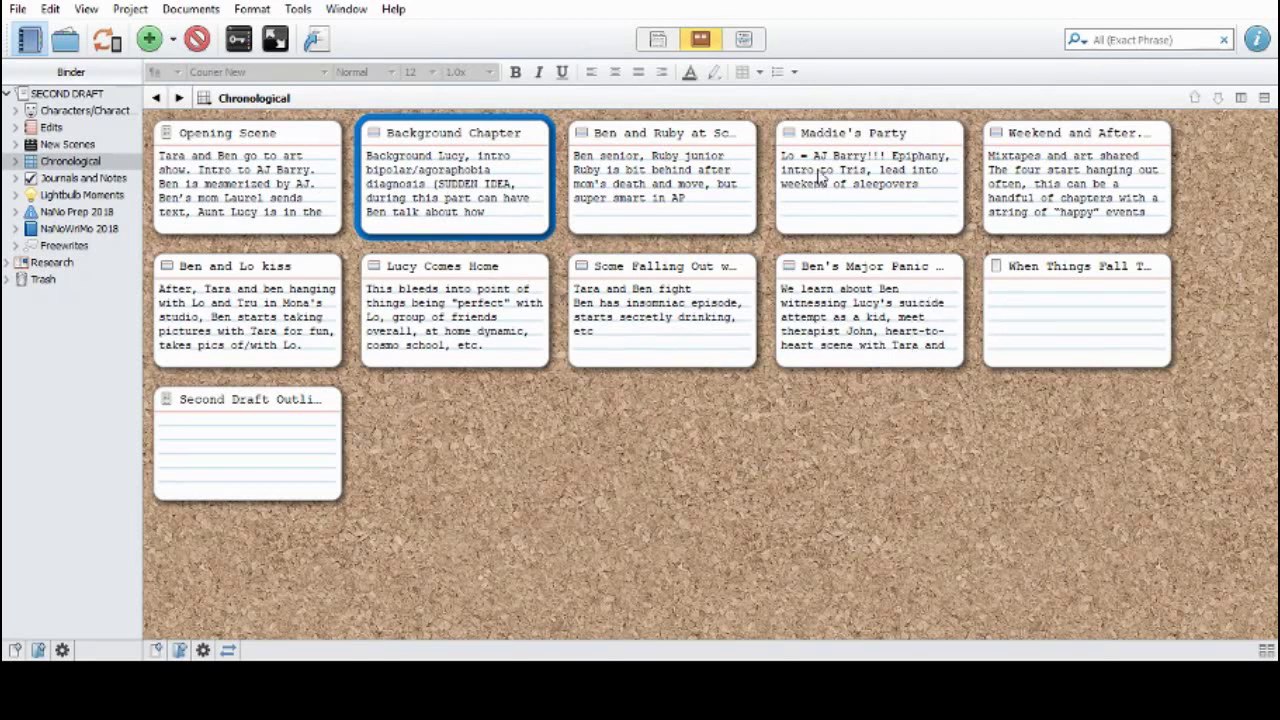
Write "and you can type whatever you want about that particular scene" as the synopsis on the card after Ben's Major Panic, and delete it
double_click(1012, 298)
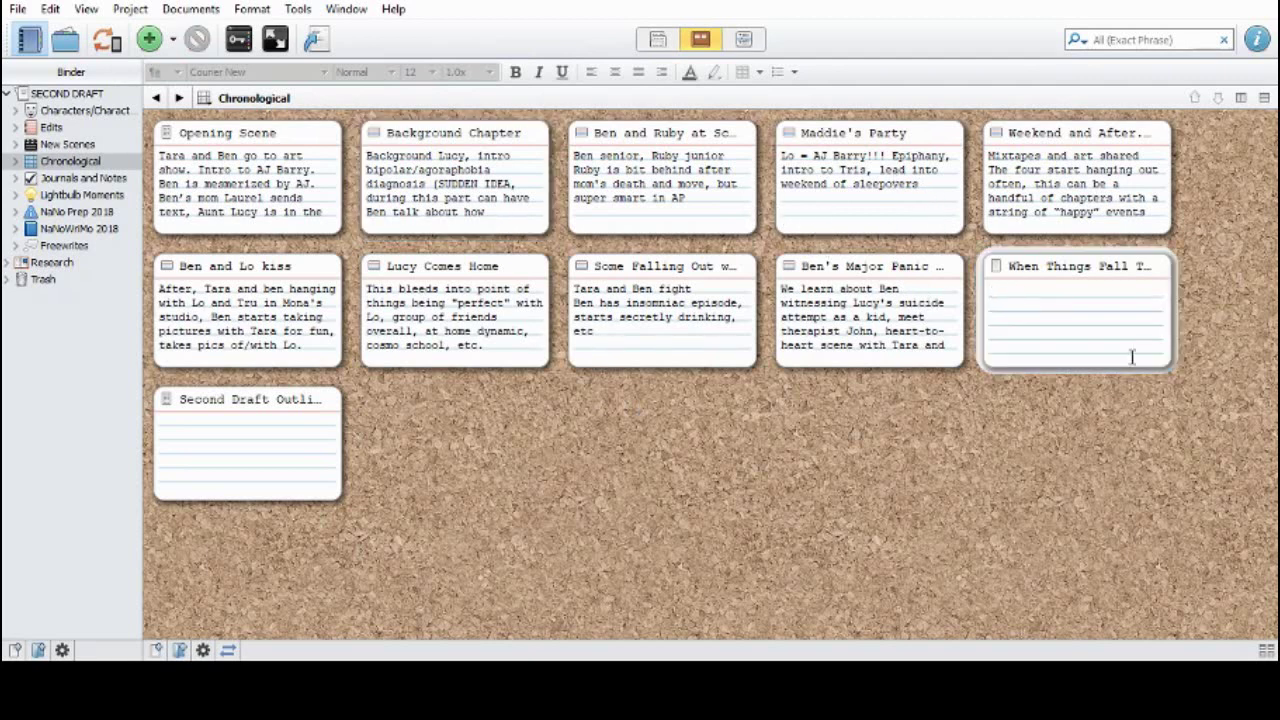
text(and you can type whatever you want ab)
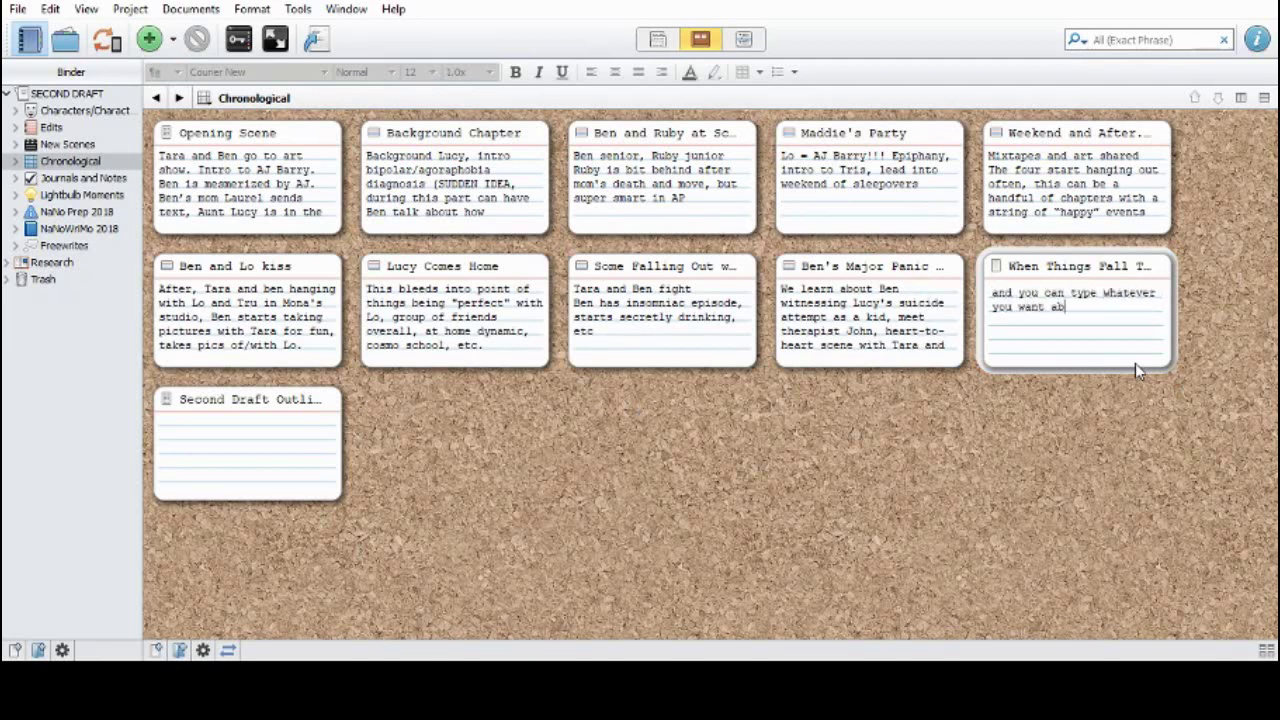
text(out that particu)
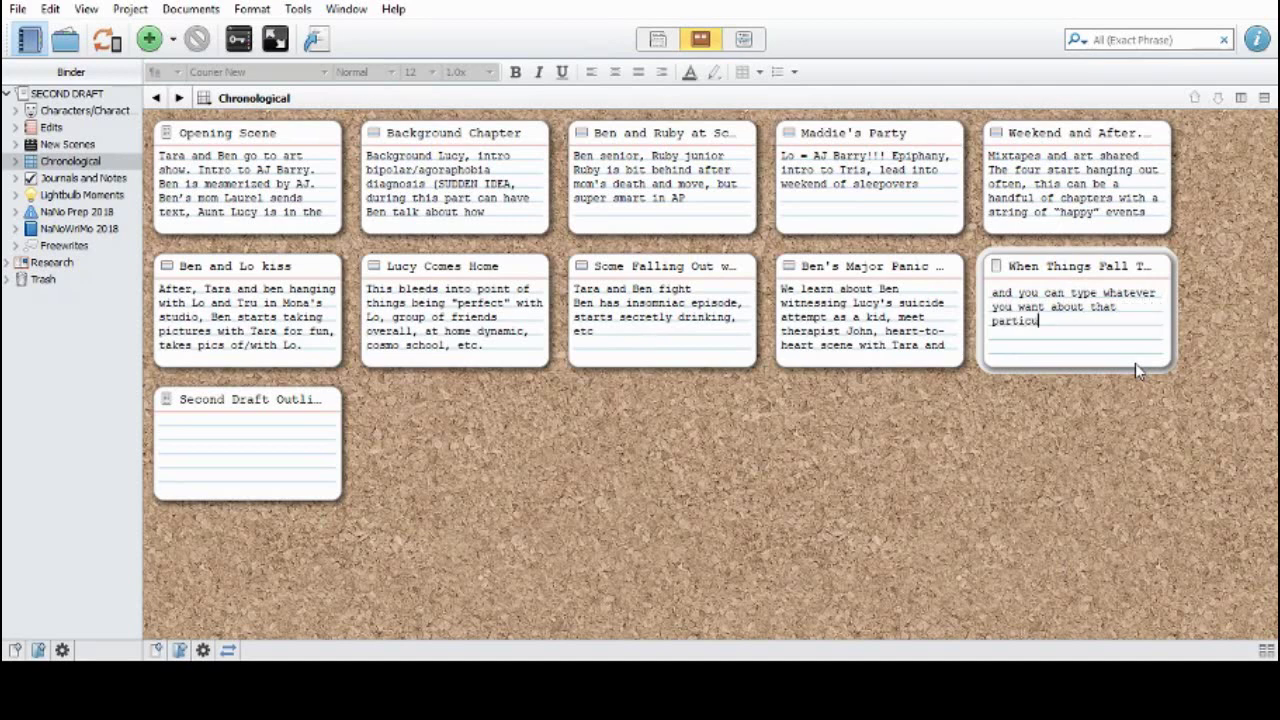
text(lar seene)
drag(1105, 322, 993, 293)
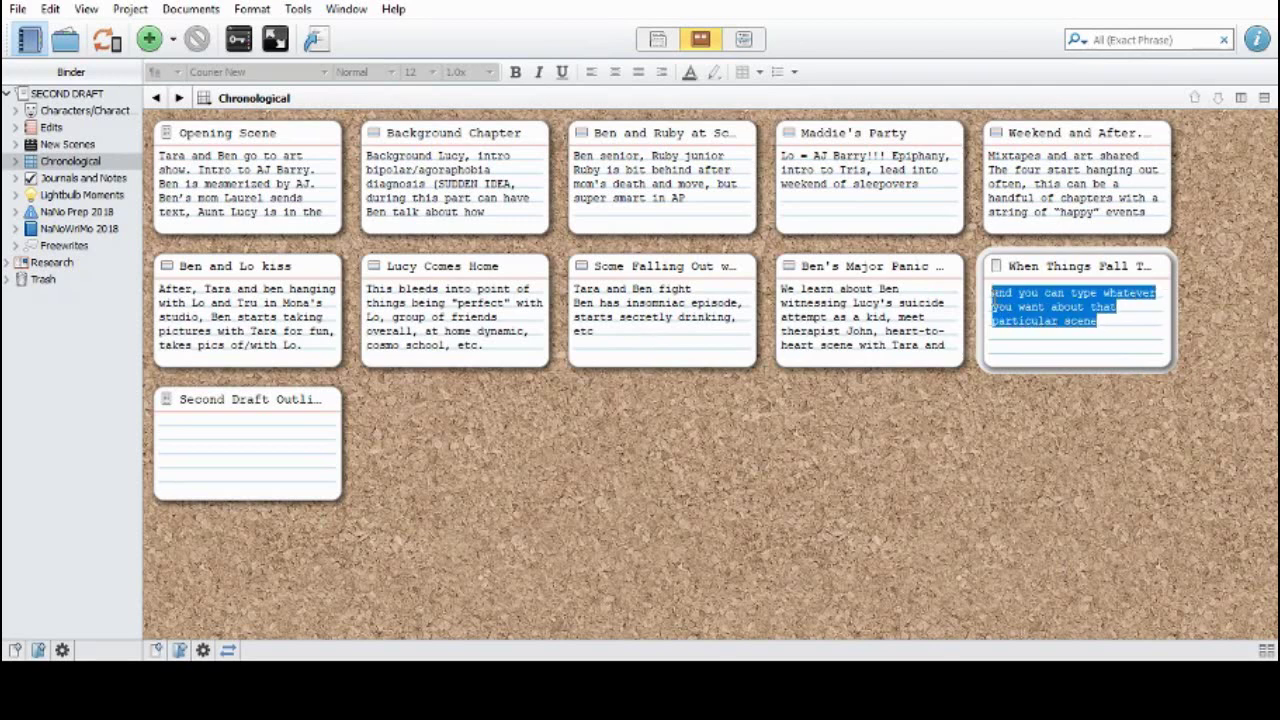
key(BackSpace)
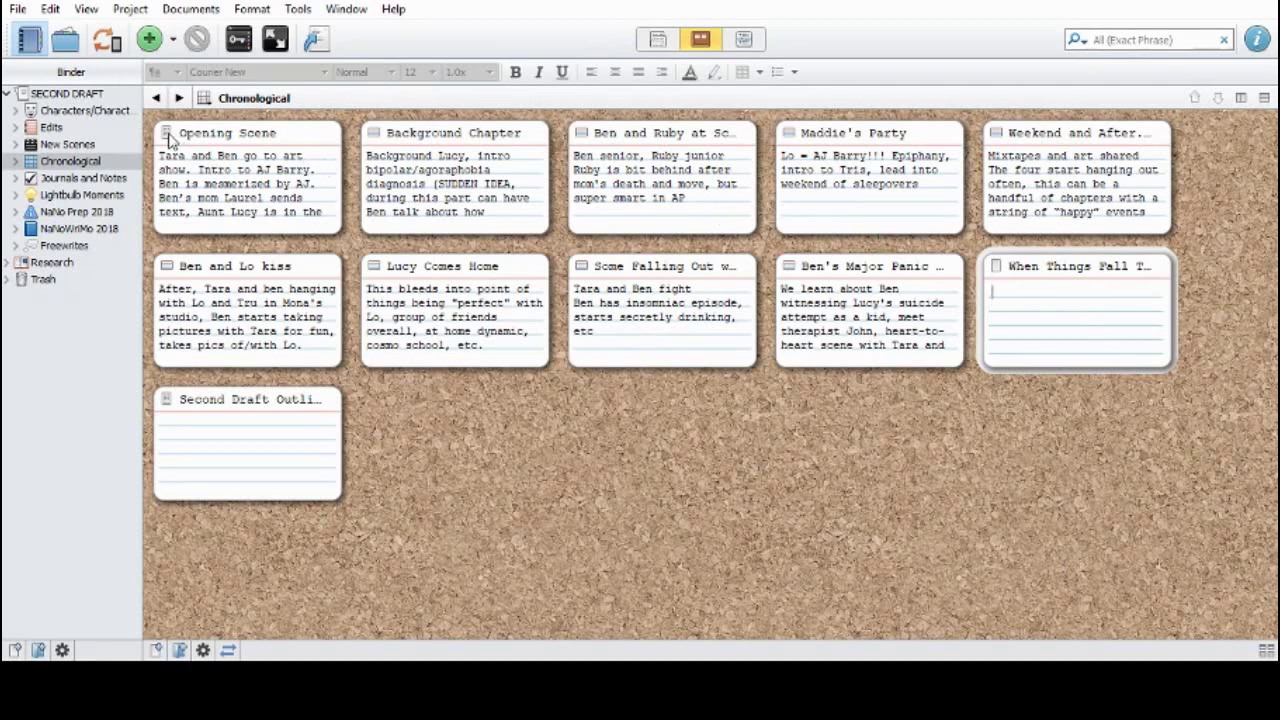
View the Opening Scene document's notes, and read through the full synopsis on its card in the Chronological corkboard
double_click(168, 138)
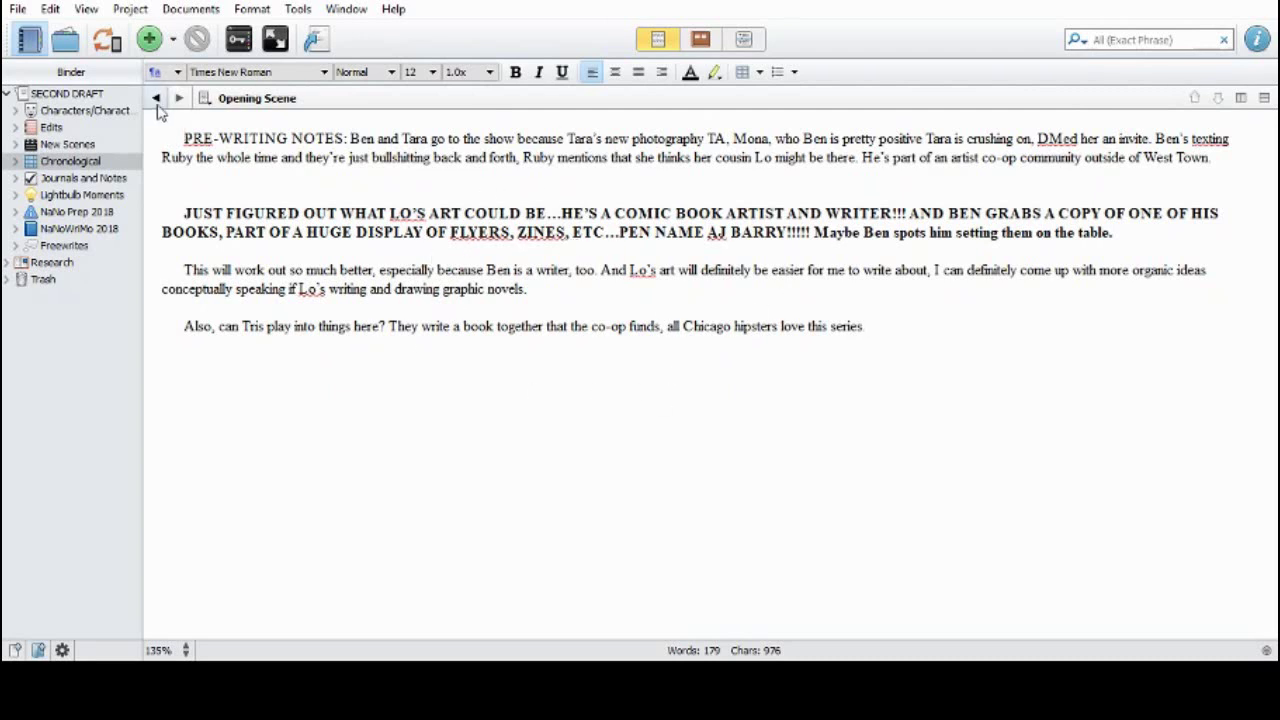
click(156, 98)
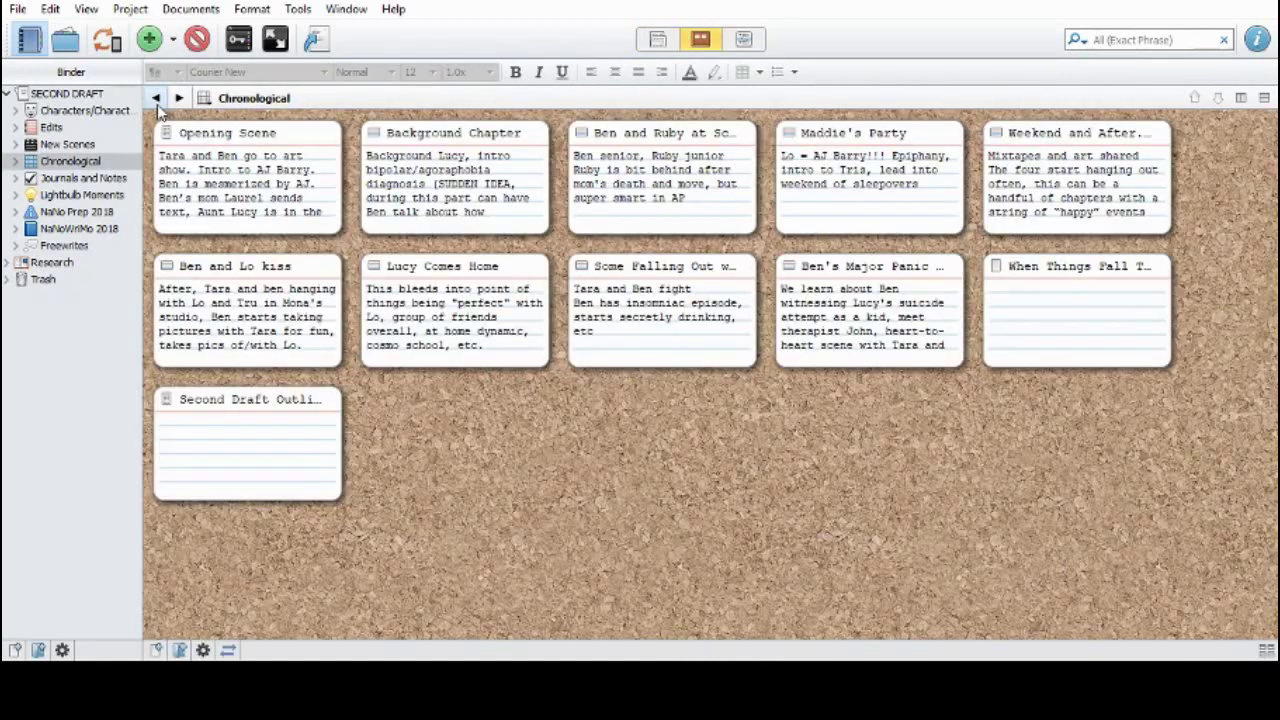
double_click(260, 180)
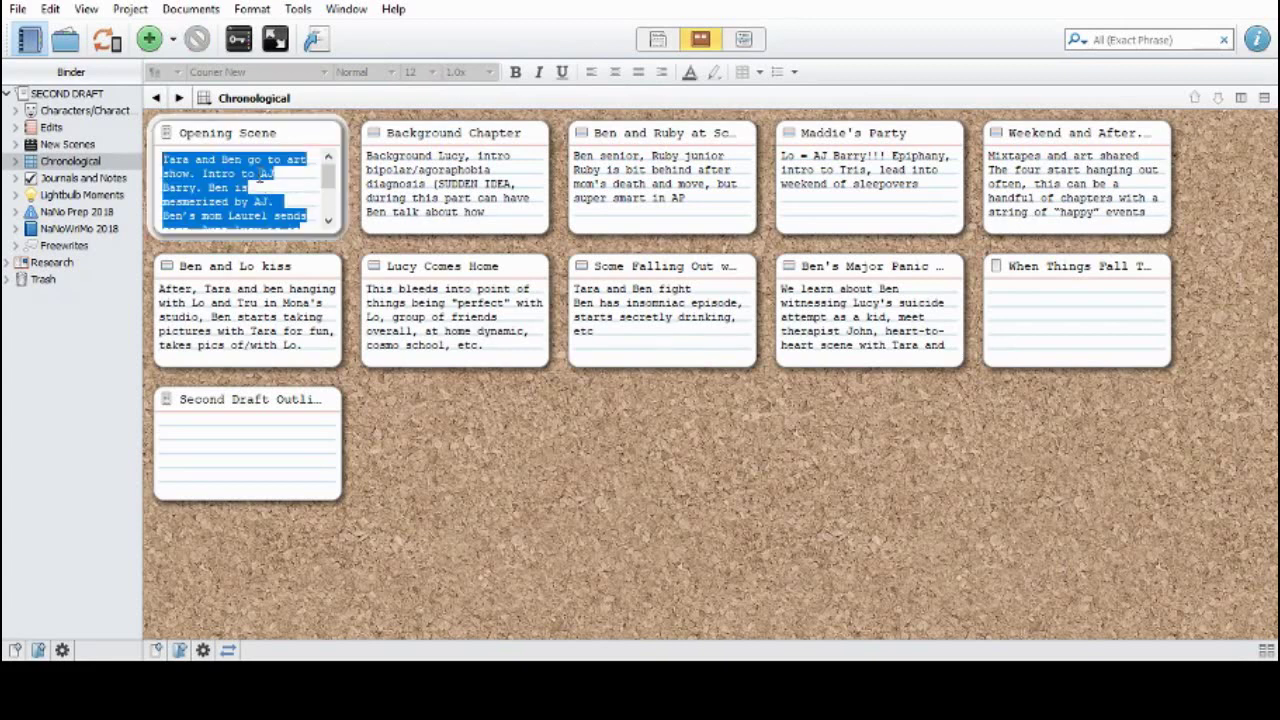
click(318, 181)
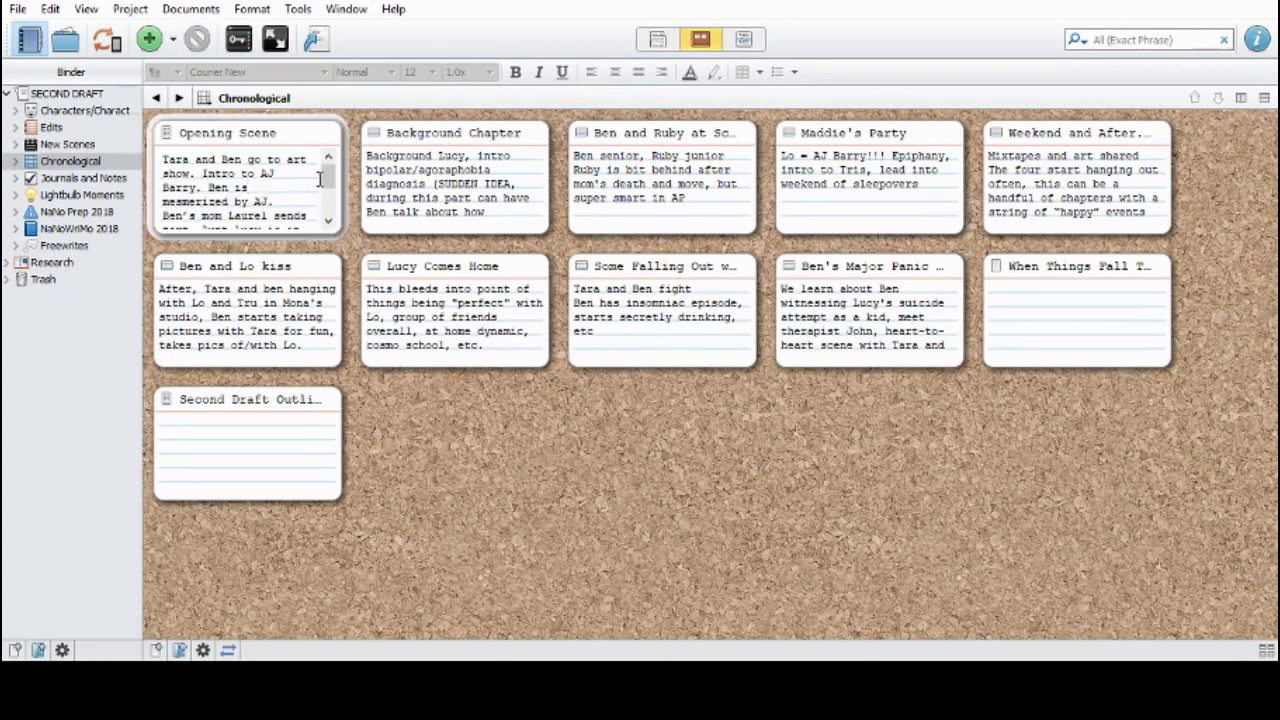
key(Down)
key(Down)
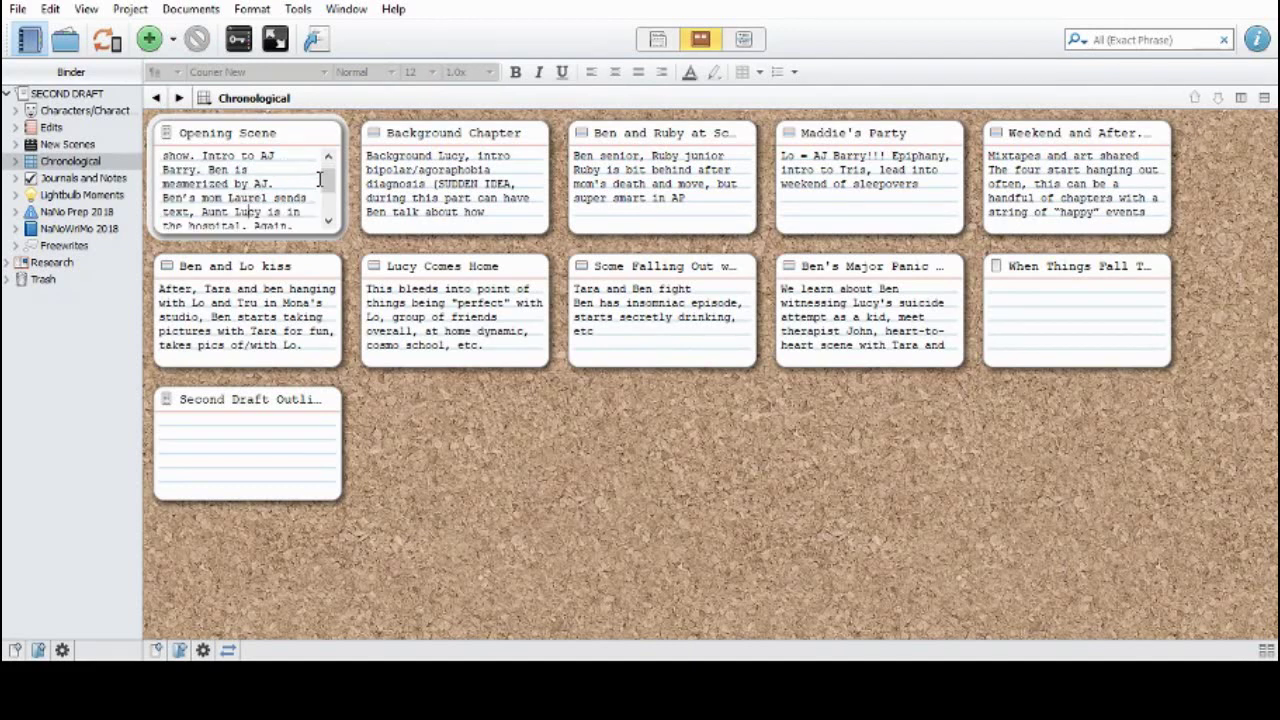
key(Down)
key(Down)
key(Down)
key(Down)
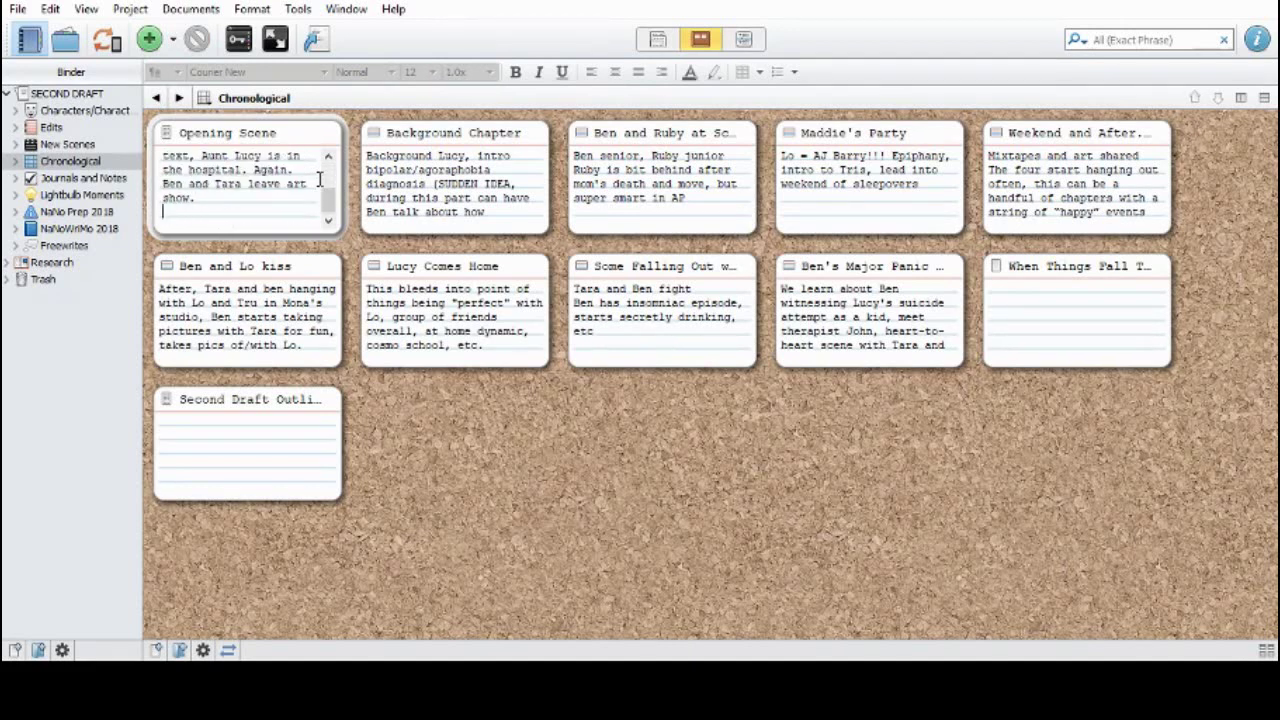
key(Up)
key(Up)
key(Up)
key(Up)
key(Up)
key(Up)
key(Up)
key(Up)
key(Up)
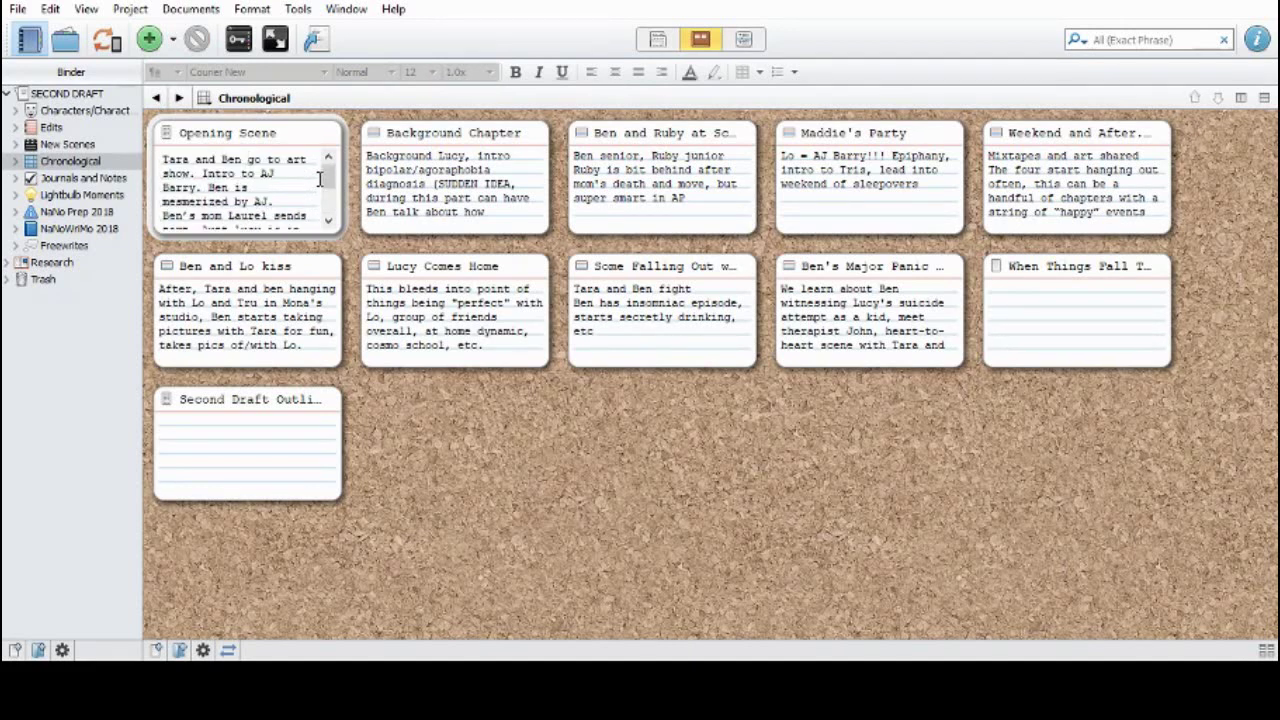
click(424, 530)
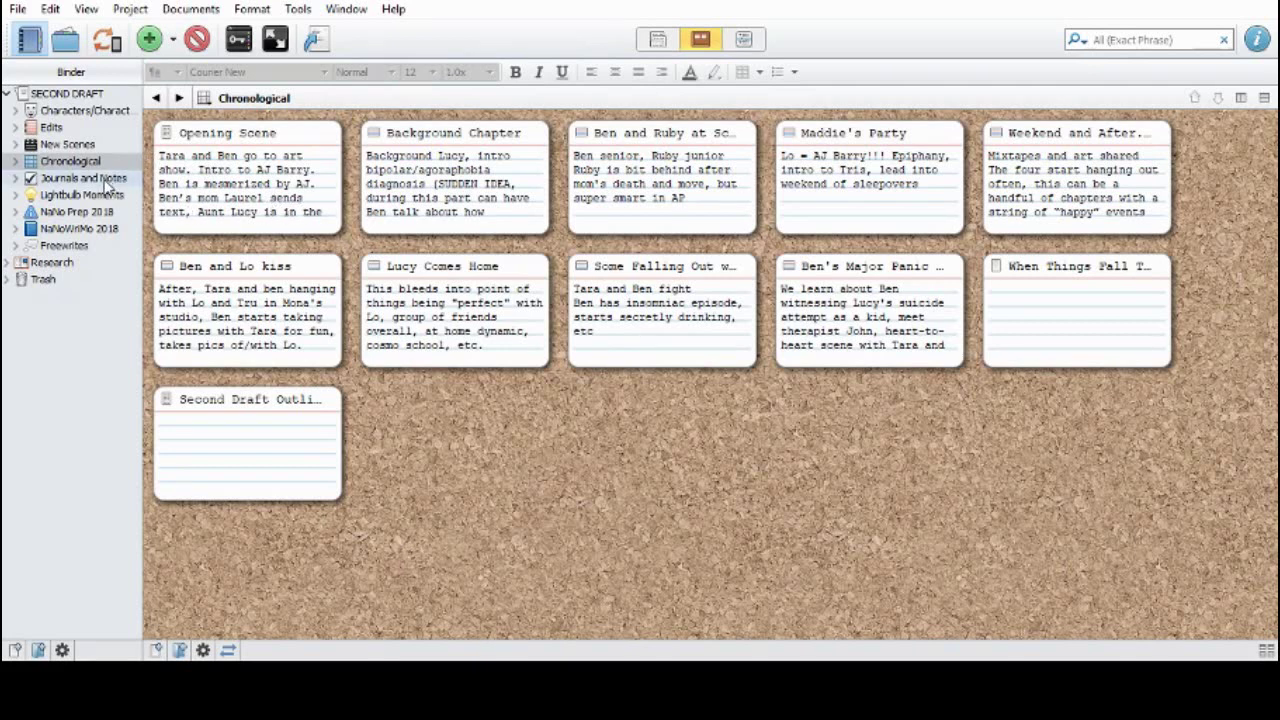
Show the SECOND DRAFT corkboard, view the Journals and Notes folder's cards, and go back
click(68, 94)
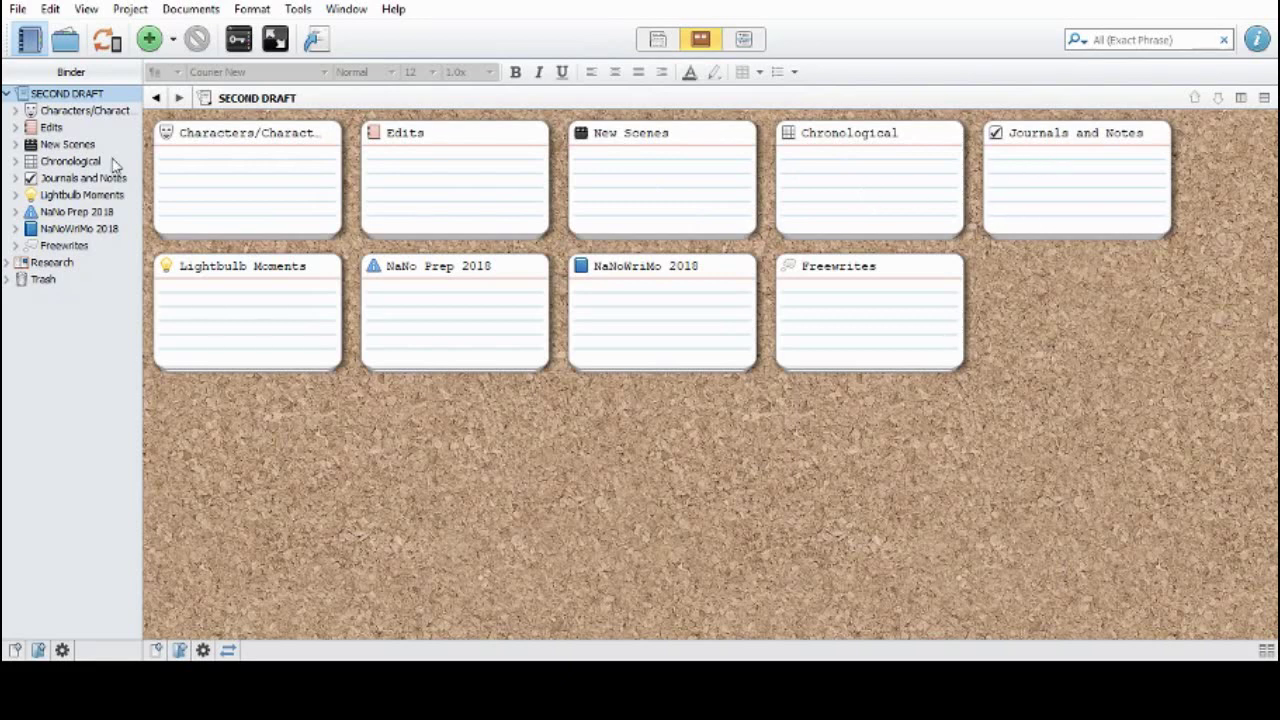
double_click(1033, 150)
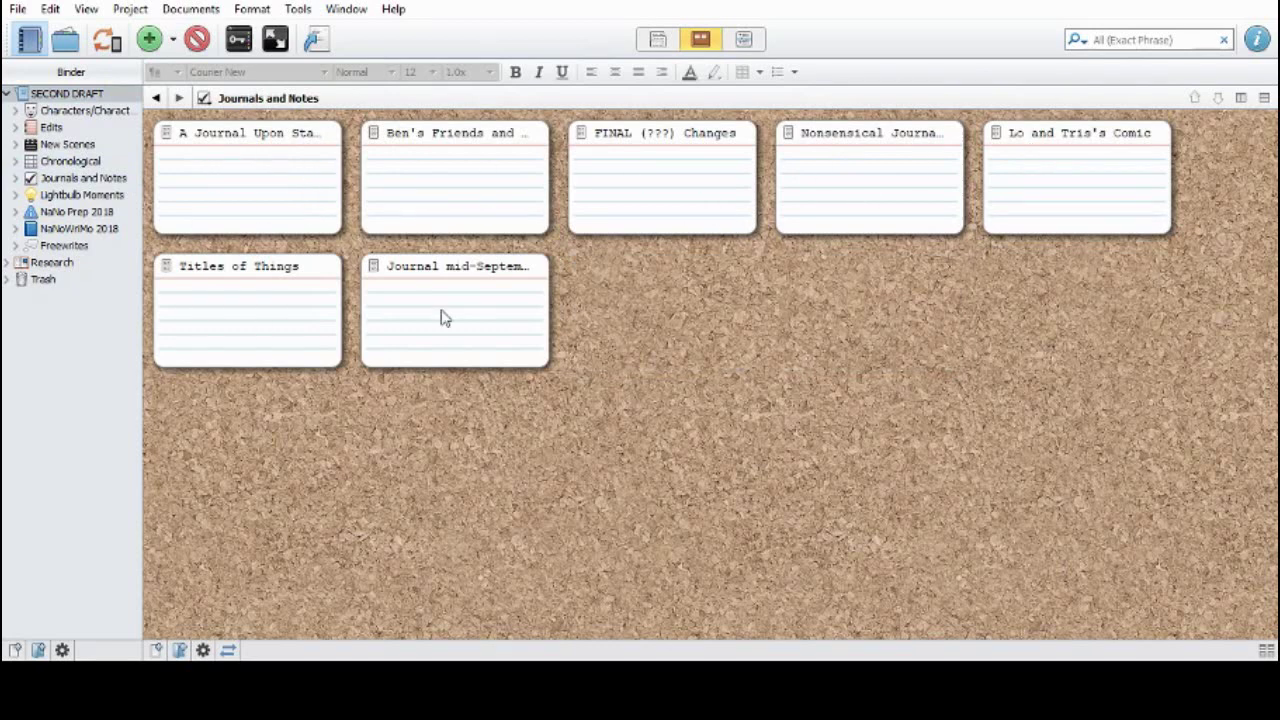
click(155, 98)
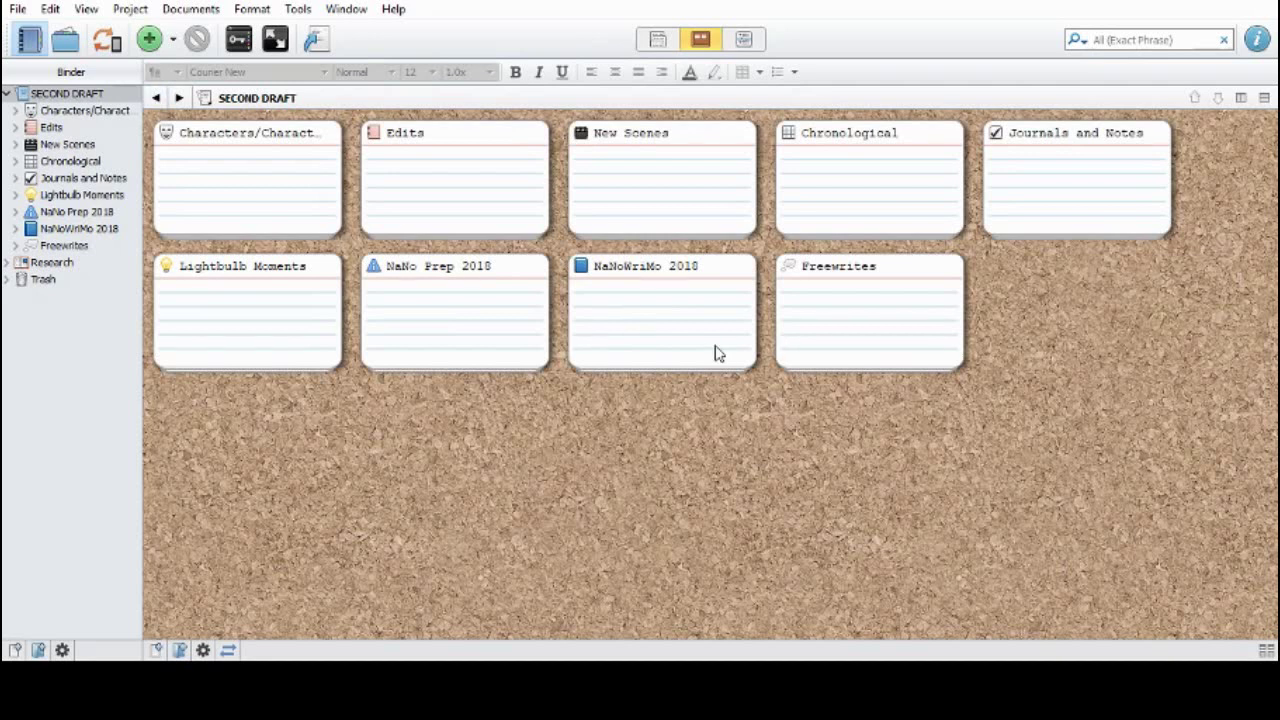
Open the Journals and Notes folder twice from its corkboard card, returning to the SECOND DRAFT corkboard each time
click(1079, 185)
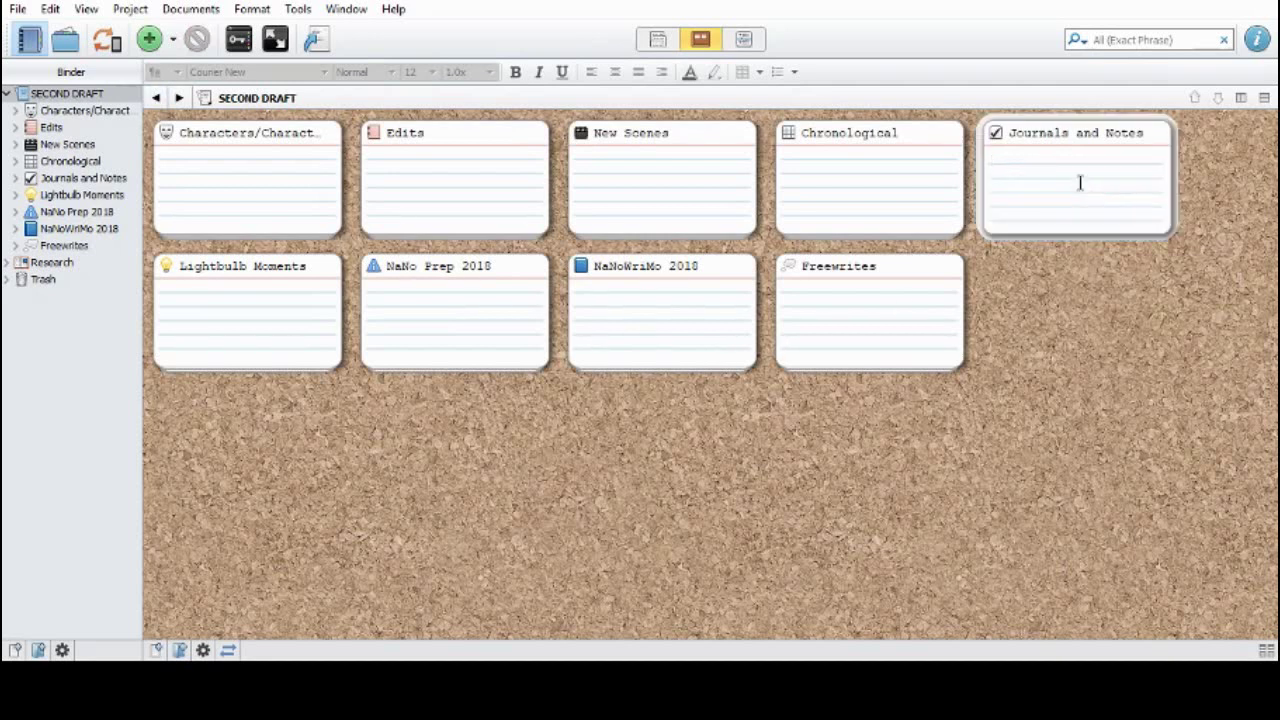
click(1070, 246)
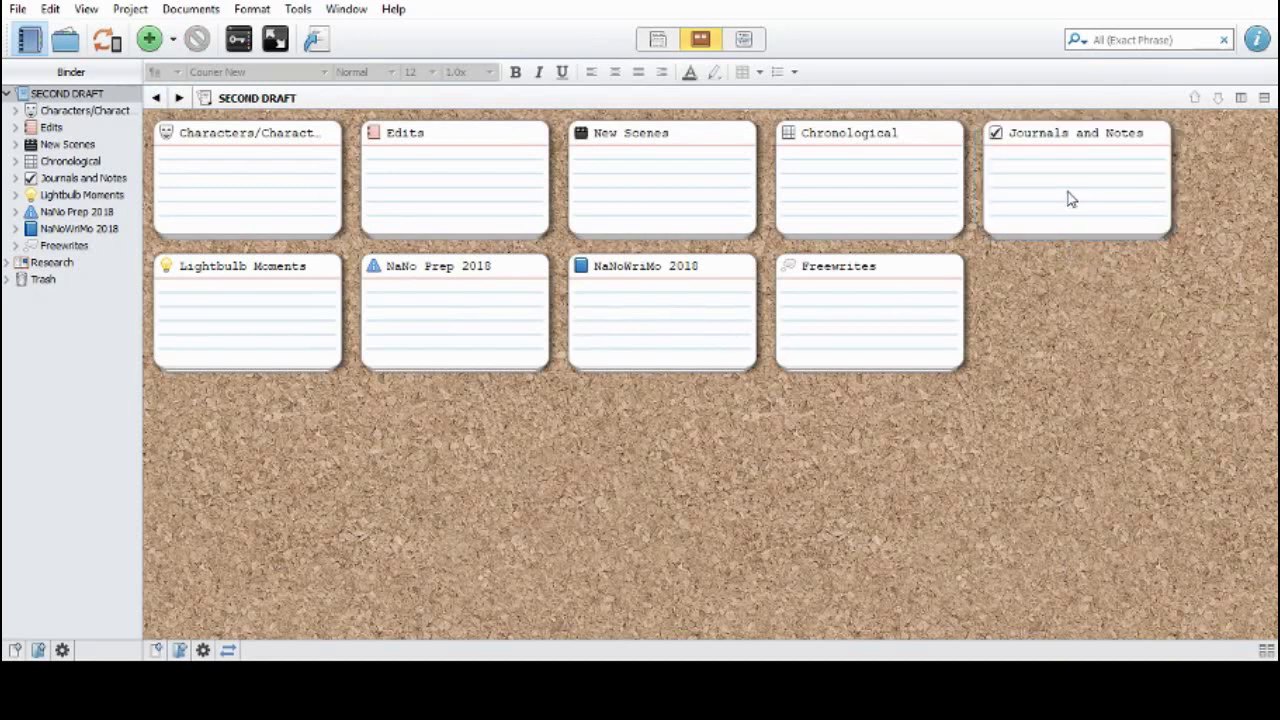
double_click(1036, 134)
click(986, 222)
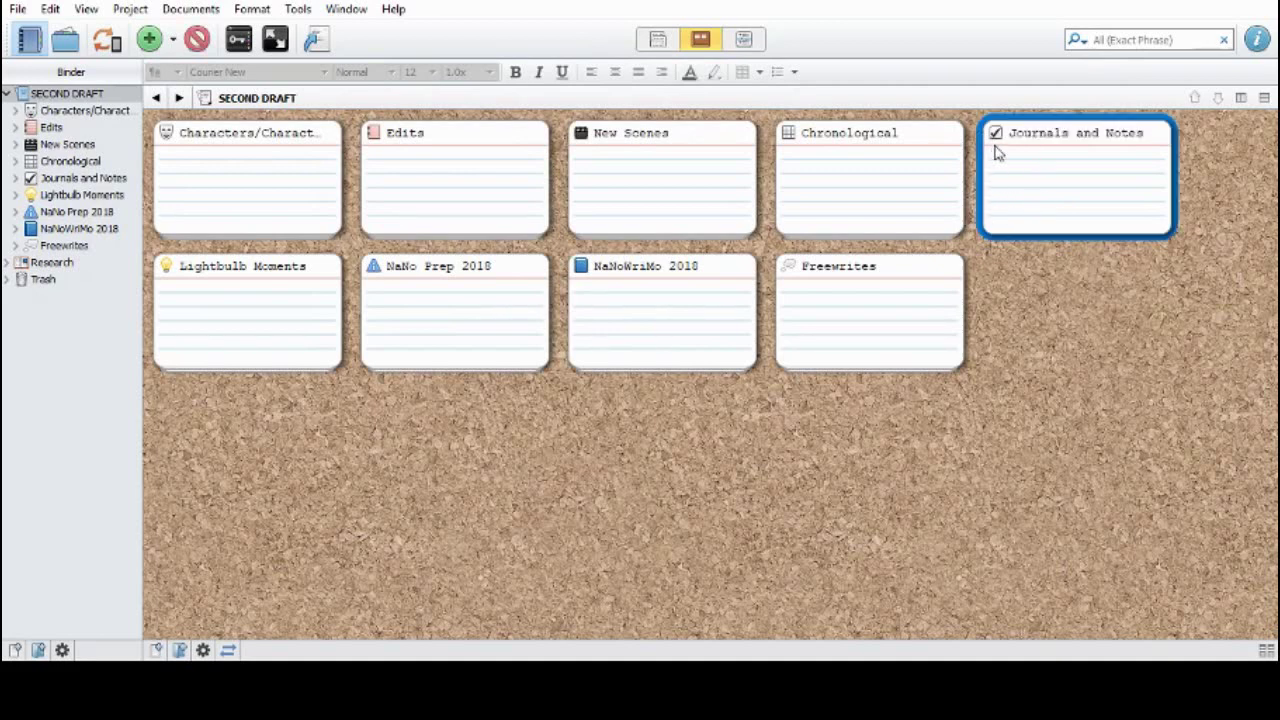
double_click(995, 133)
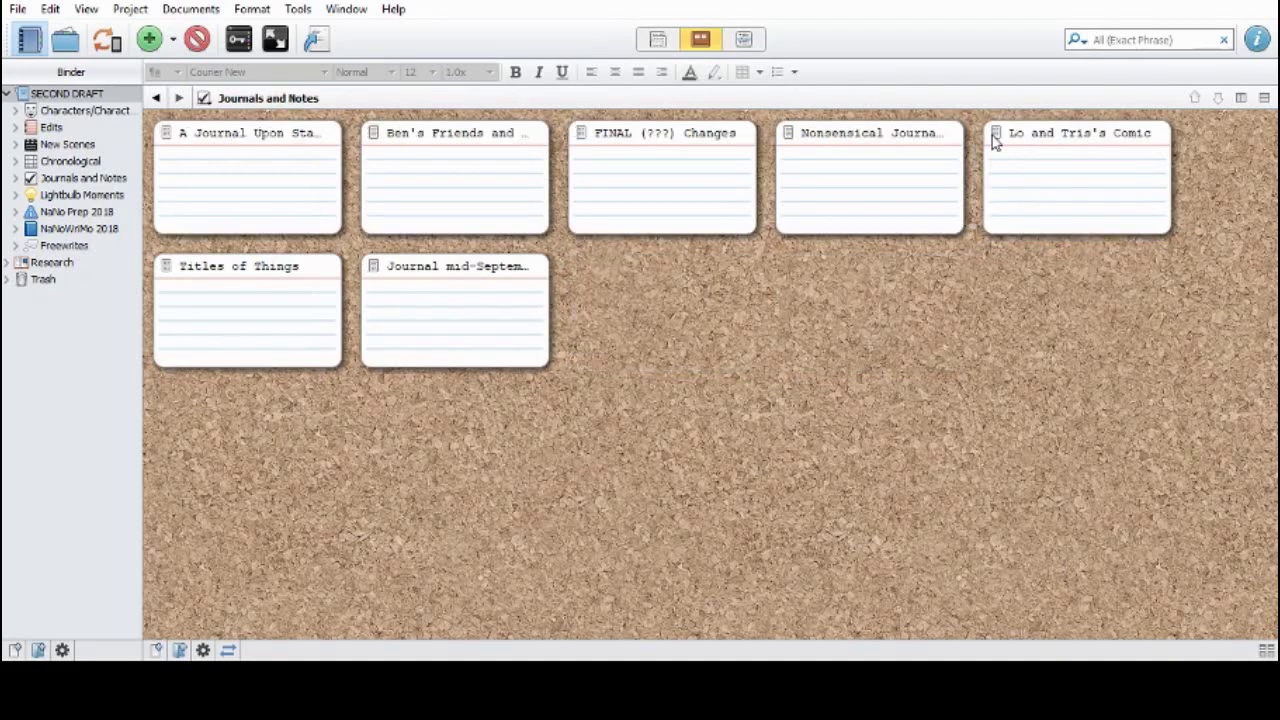
click(156, 97)
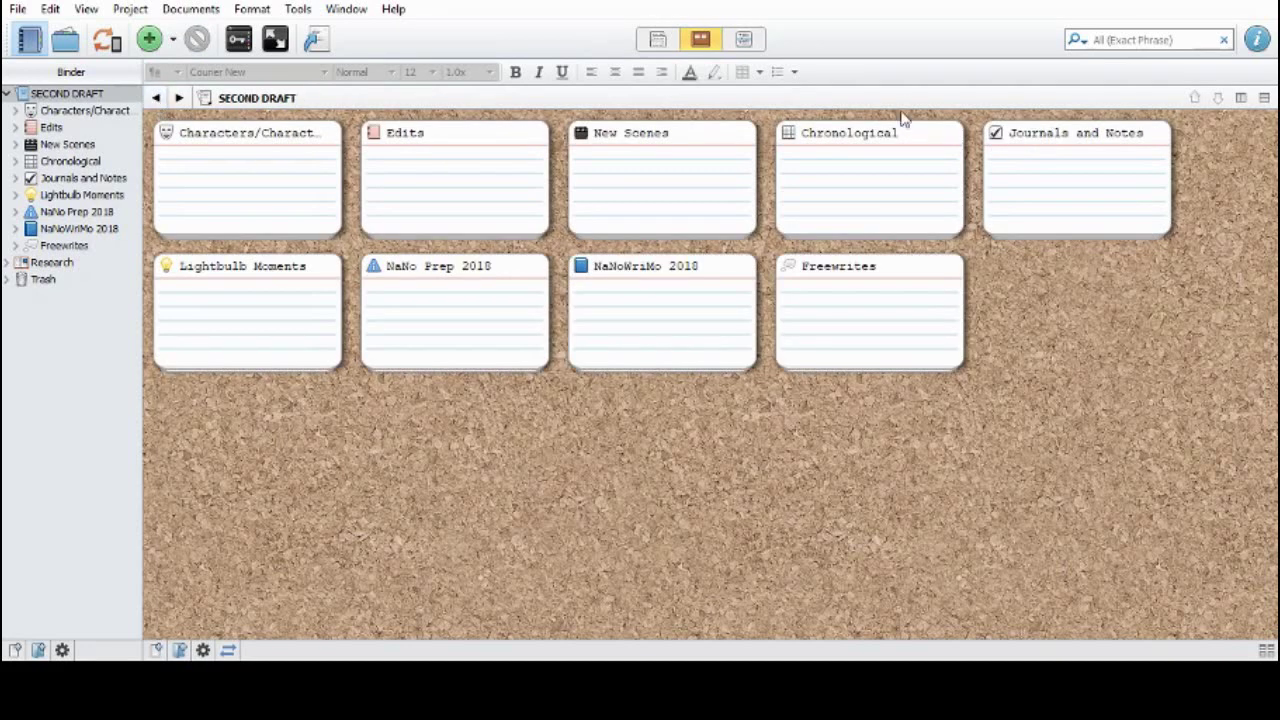
double_click(998, 137)
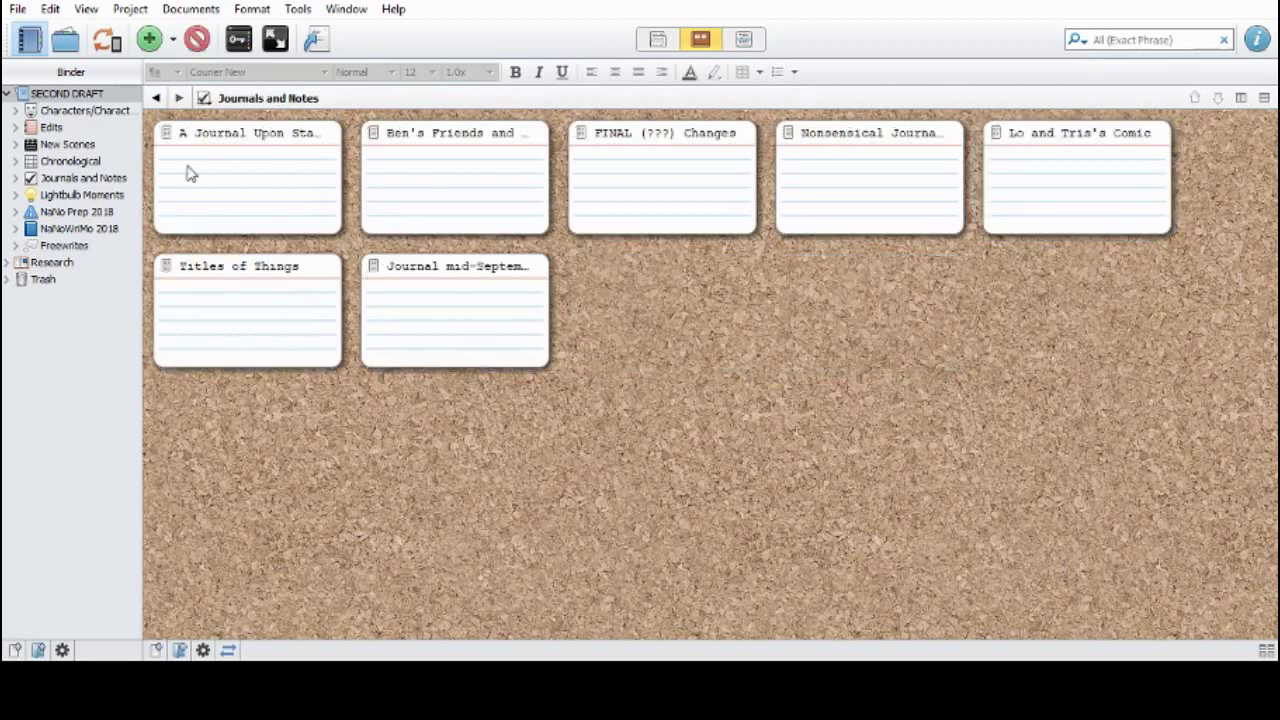
click(157, 99)
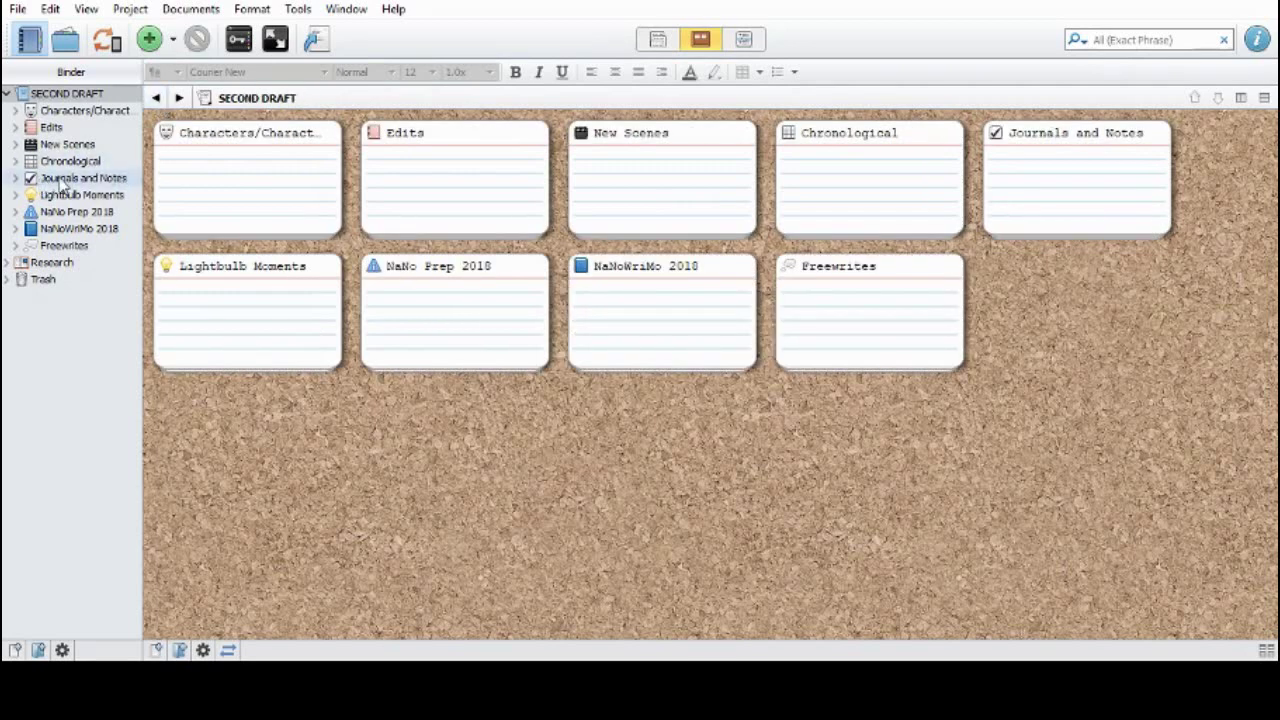
View the cards of the Journals and Notes, Lightbulb Moments and NaNo Prep 2018 folders in turn
click(62, 180)
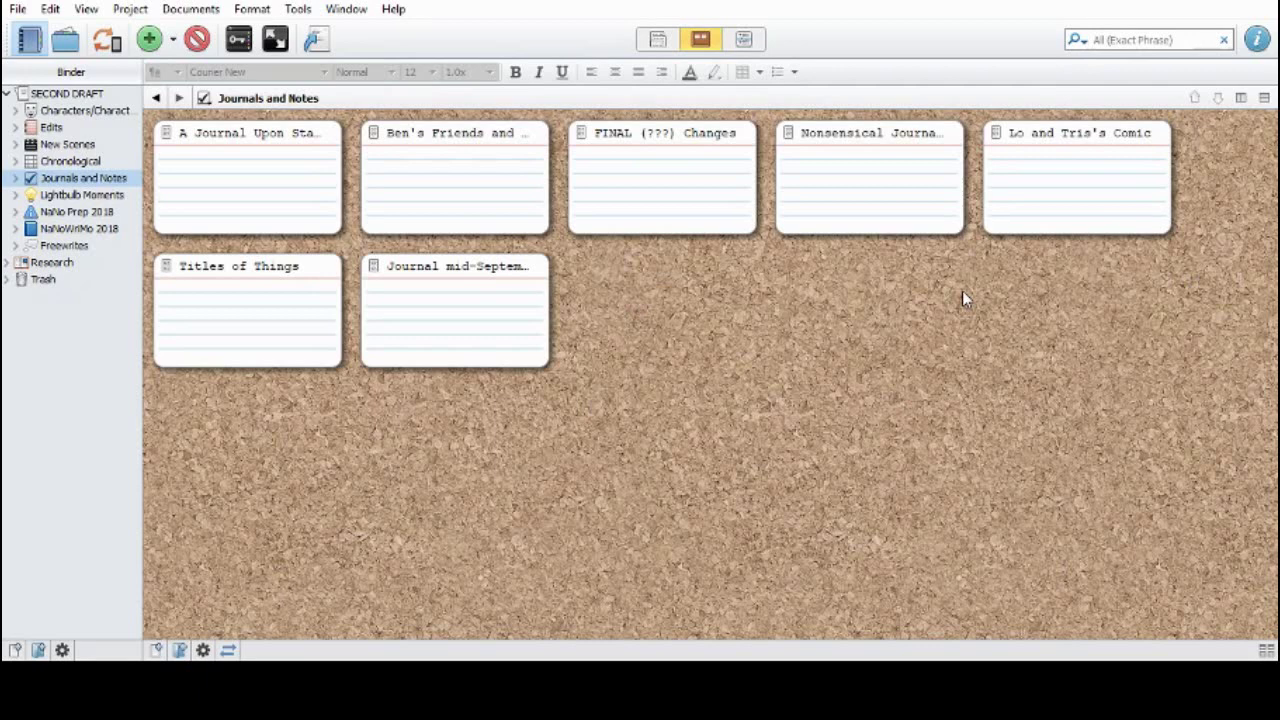
click(76, 198)
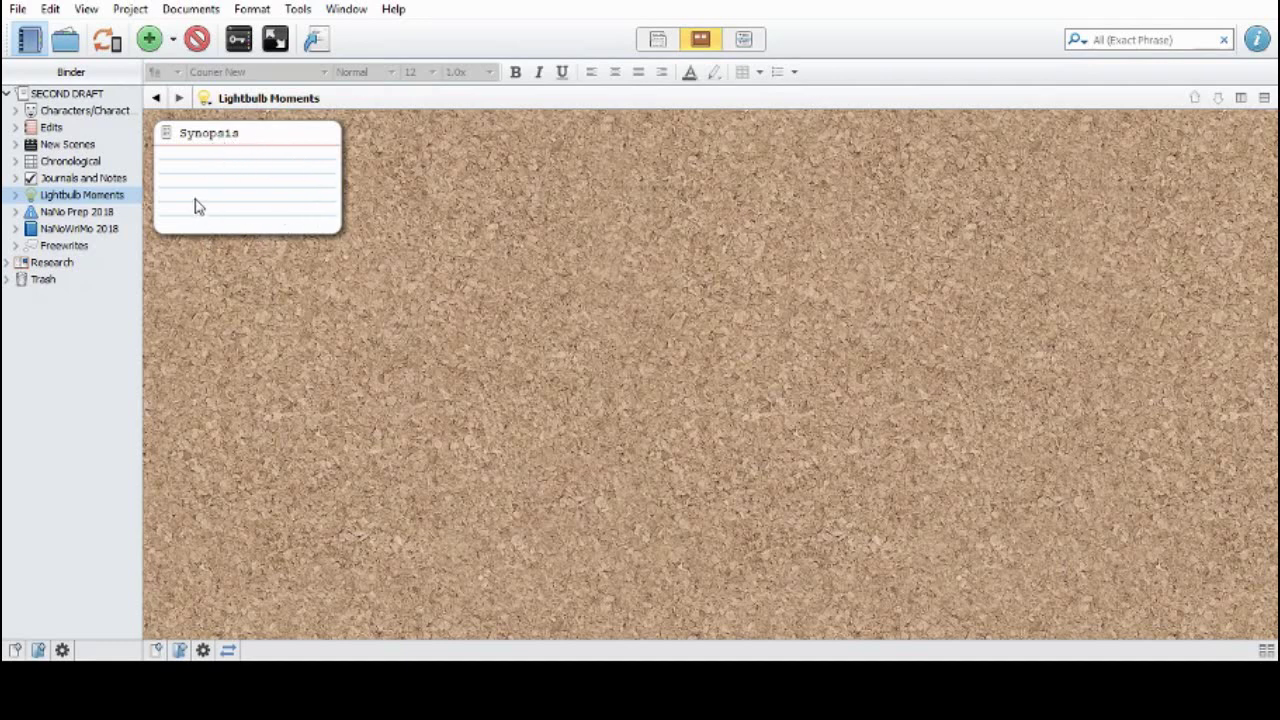
click(62, 218)
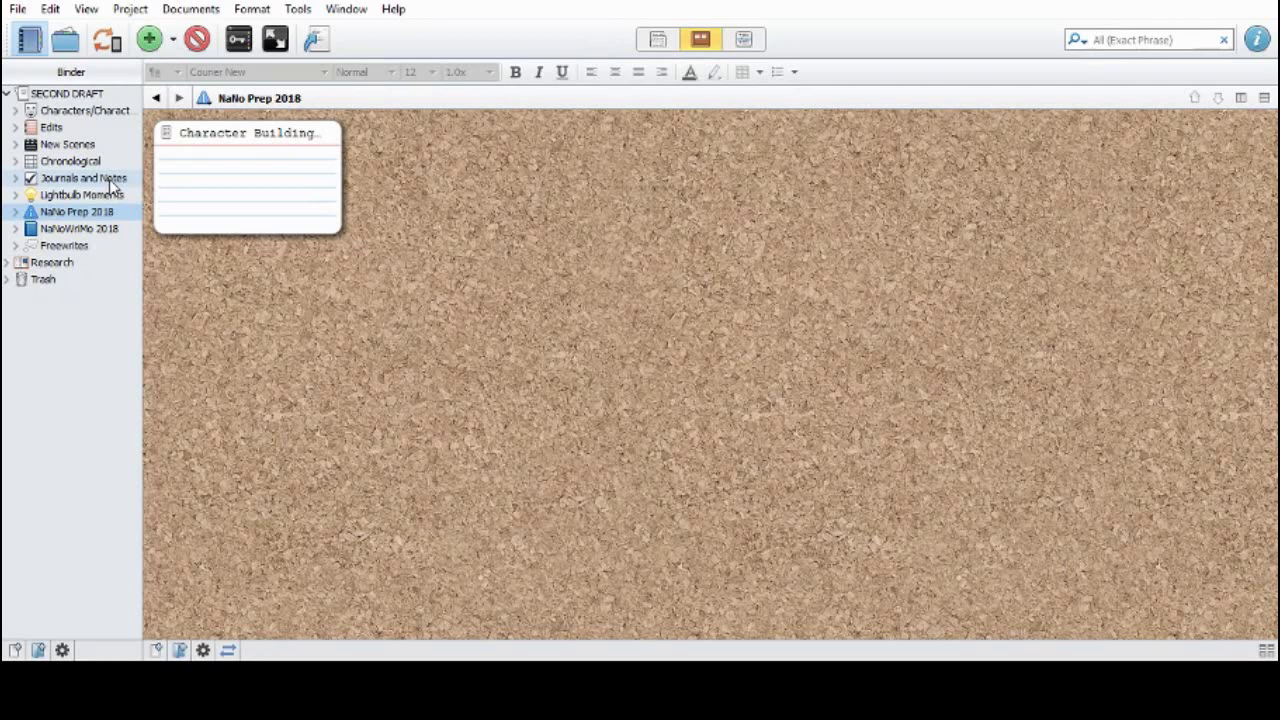
Show the NaNoWriMo 2018 folder's corkboard and look over its daily November word count cards
click(85, 229)
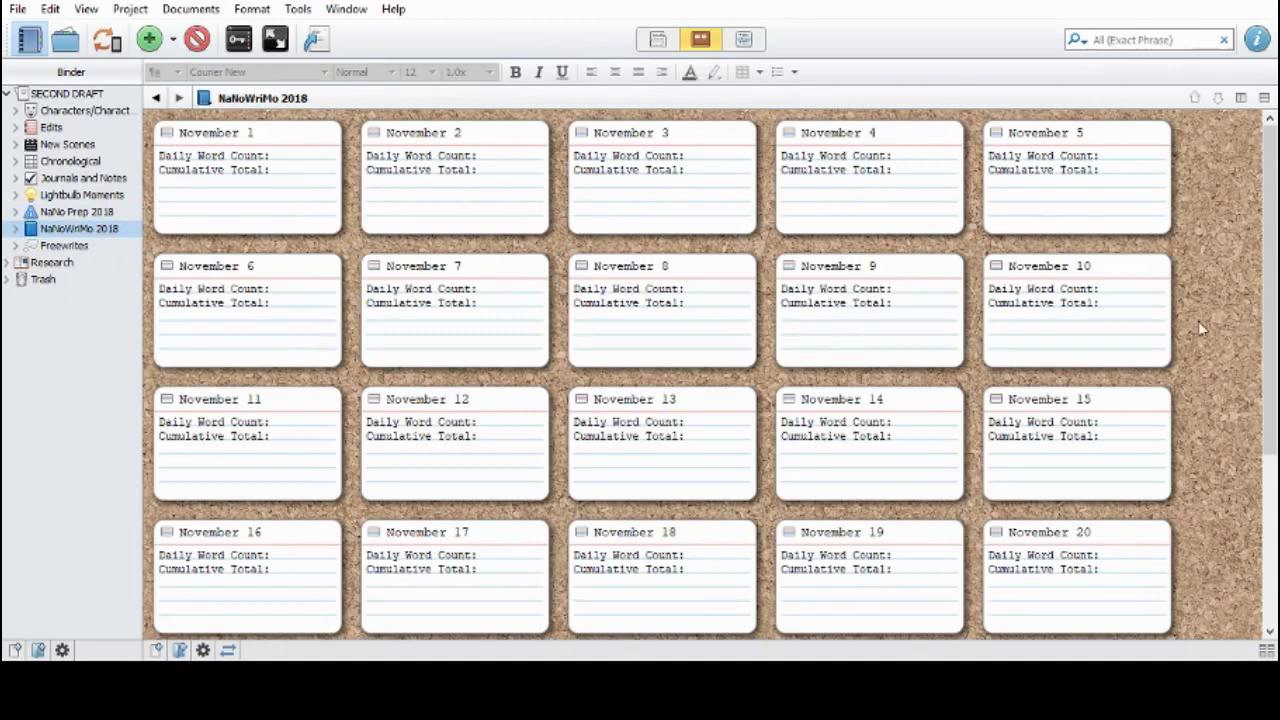
drag(1272, 340, 1262, 383)
drag(1268, 445, 1263, 317)
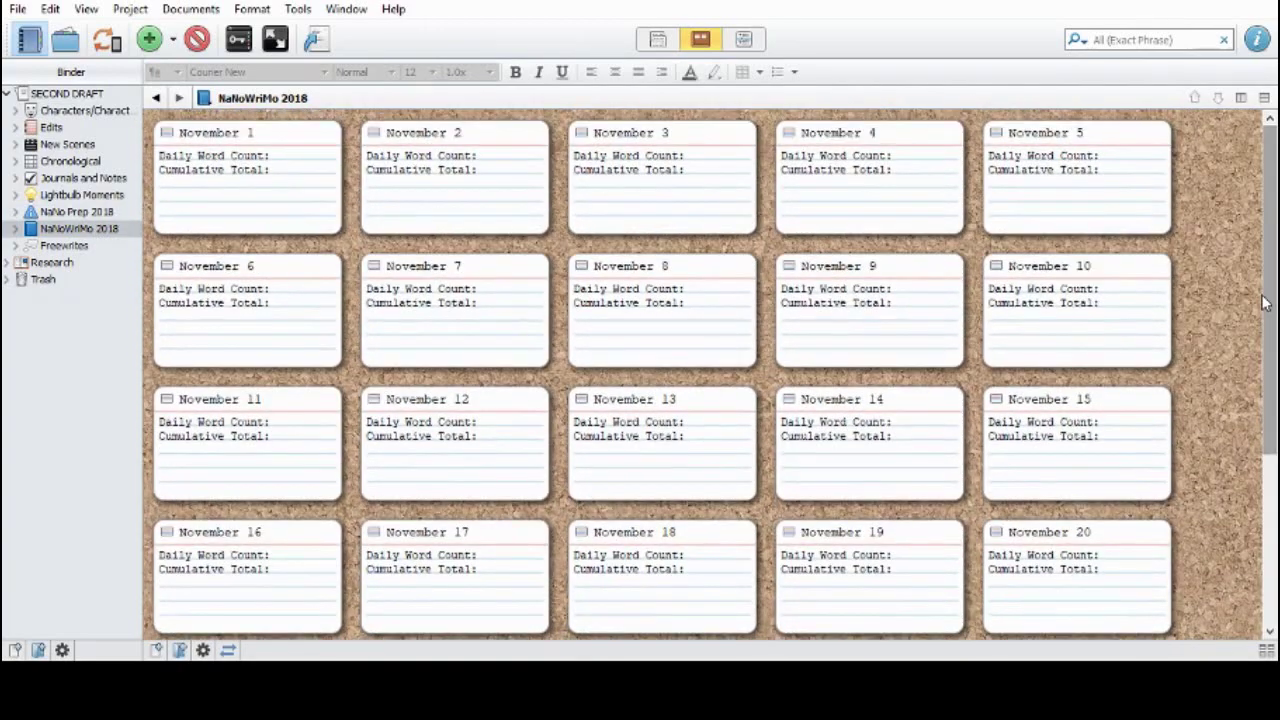
Write "Today is day 1 of NaNoWriMo." in the November 1 document, and delete the text again
click(167, 134)
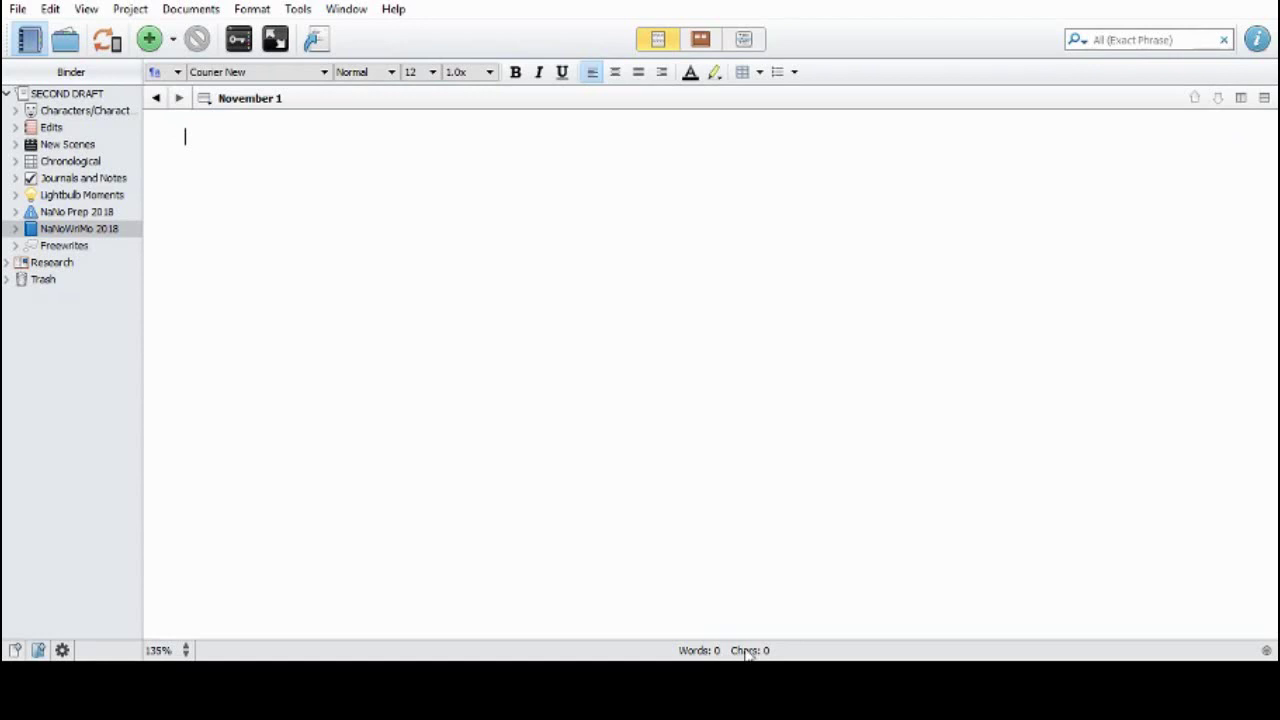
text(Today is day 1)
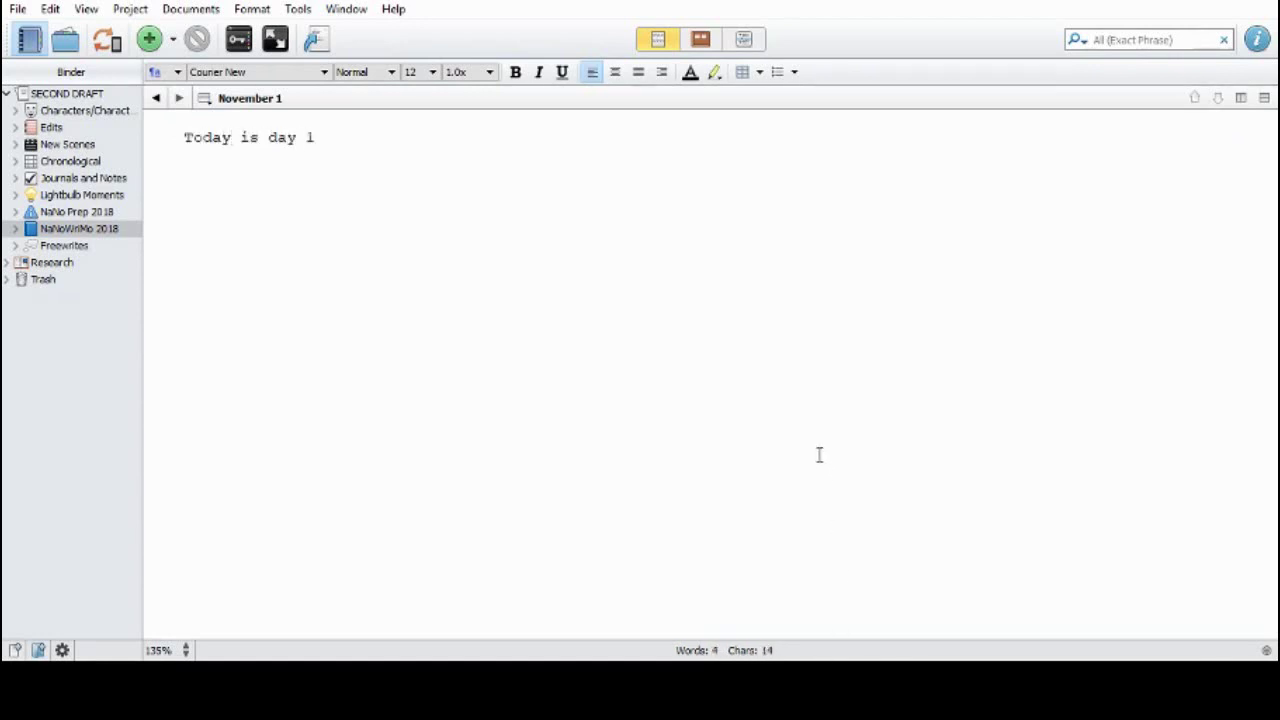
text( of NaNoWriMo.)
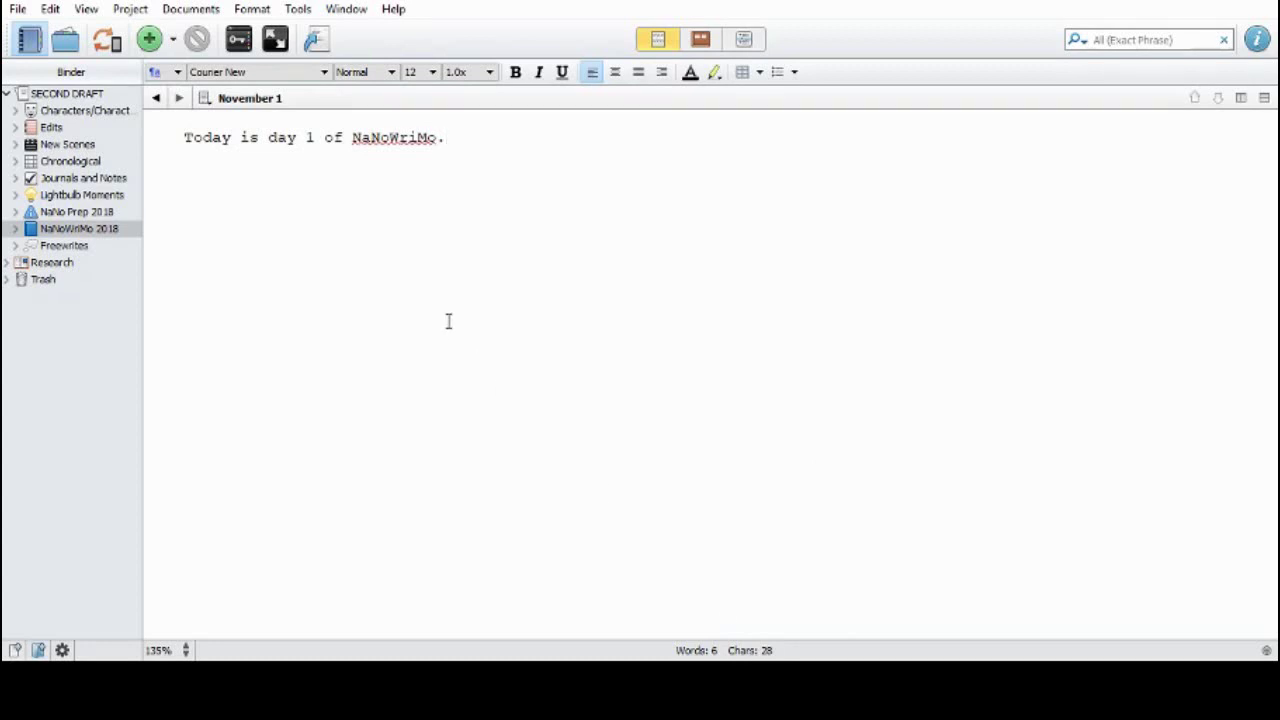
key(BackSpace)
key(BackSpace)
key(BackSpace)
key(BackSpace)
key(BackSpace)
key(BackSpace)
key(BackSpace)
key(BackSpace)
key(BackSpace)
key(BackSpace)
key(BackSpace)
key(BackSpace)
key(BackSpace)
key(BackSpace)
key(BackSpace)
key(BackSpace)
key(BackSpace)
key(BackSpace)
key(BackSpace)
key(BackSpace)
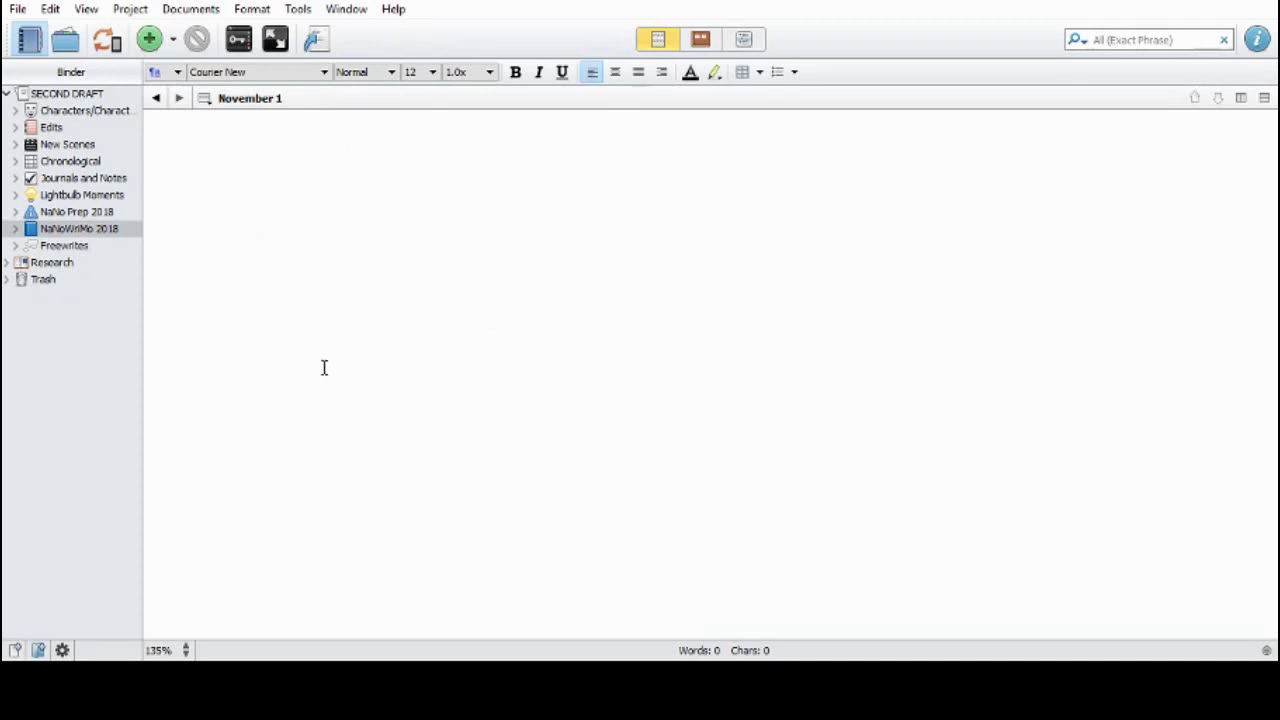
Return to the NaNoWriMo 2018 corkboard, look over the cards through November 30, and show the Chronological folder's cards
click(158, 101)
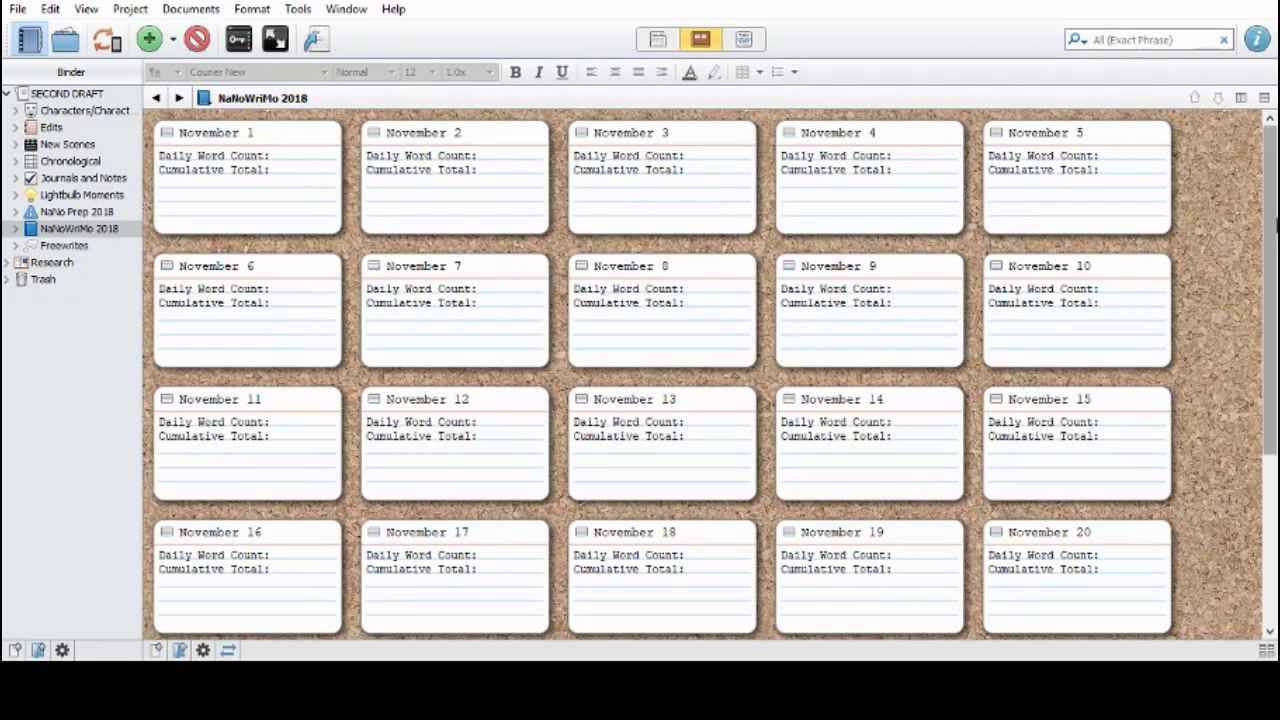
drag(1274, 226, 1274, 370)
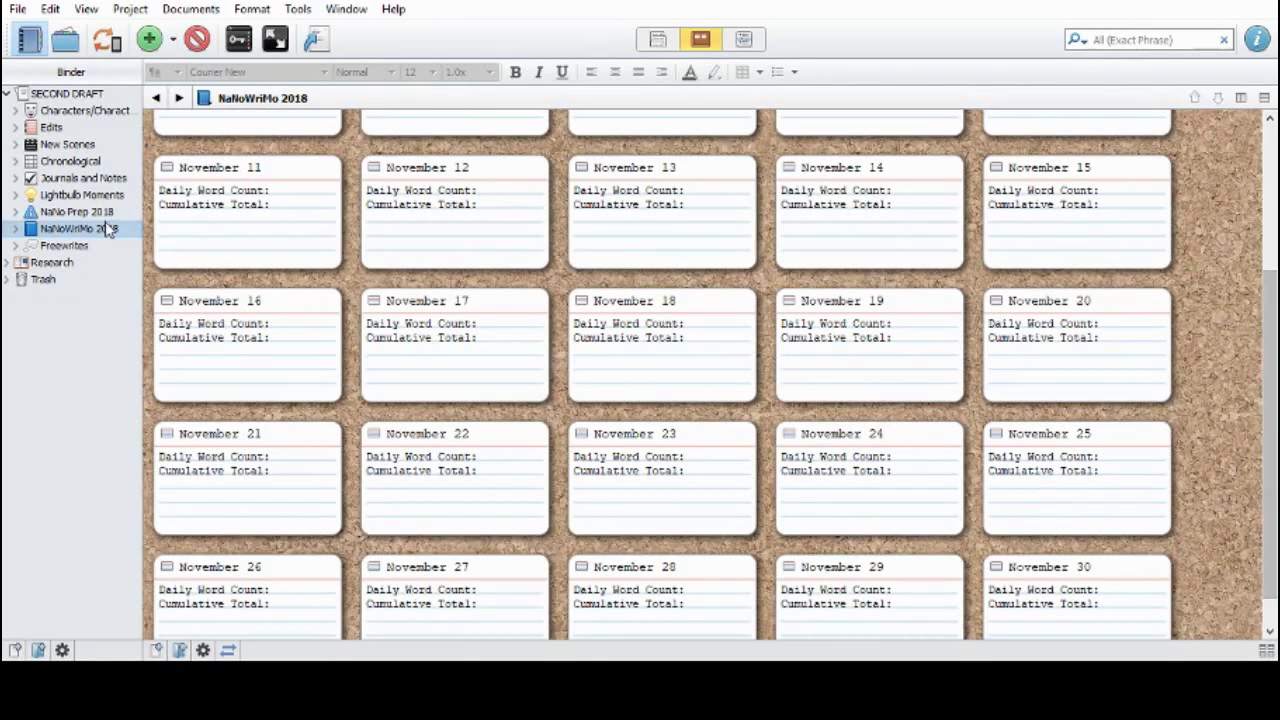
click(68, 162)
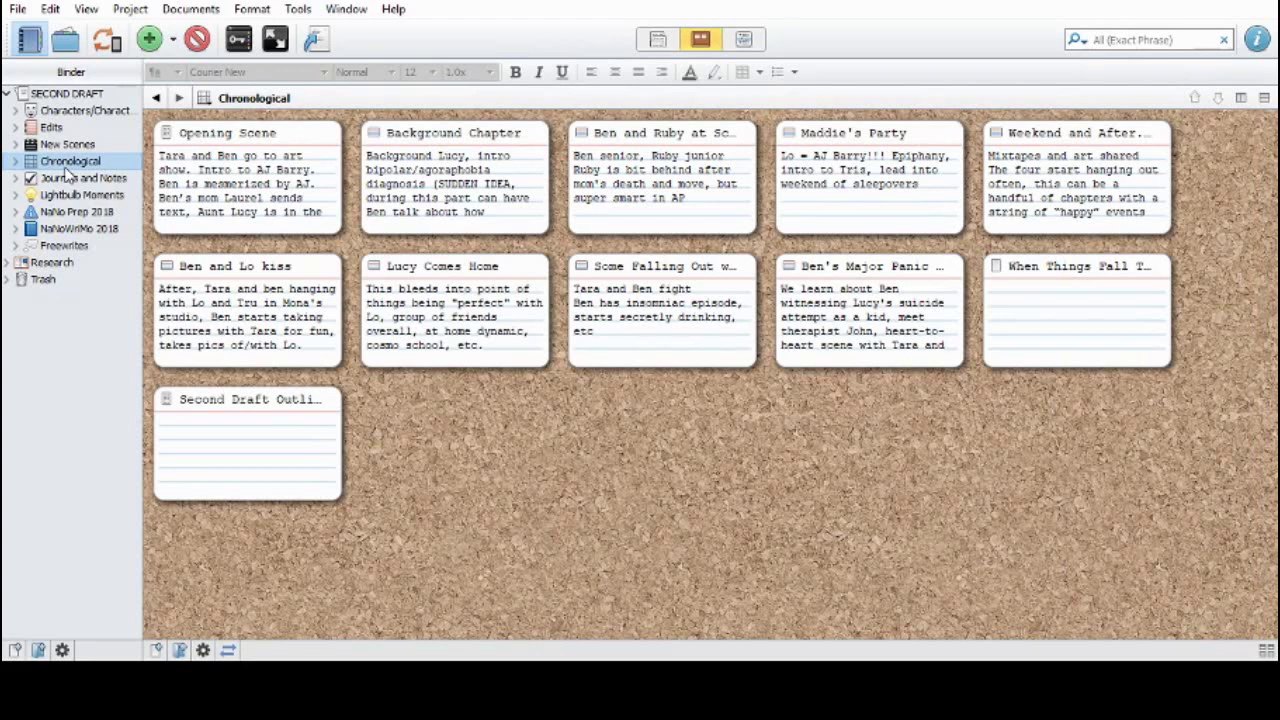
Compare the NaNoWriMo 2018 and Chronological folders' corkboards by switching between them, and open the November 1 document
click(68, 229)
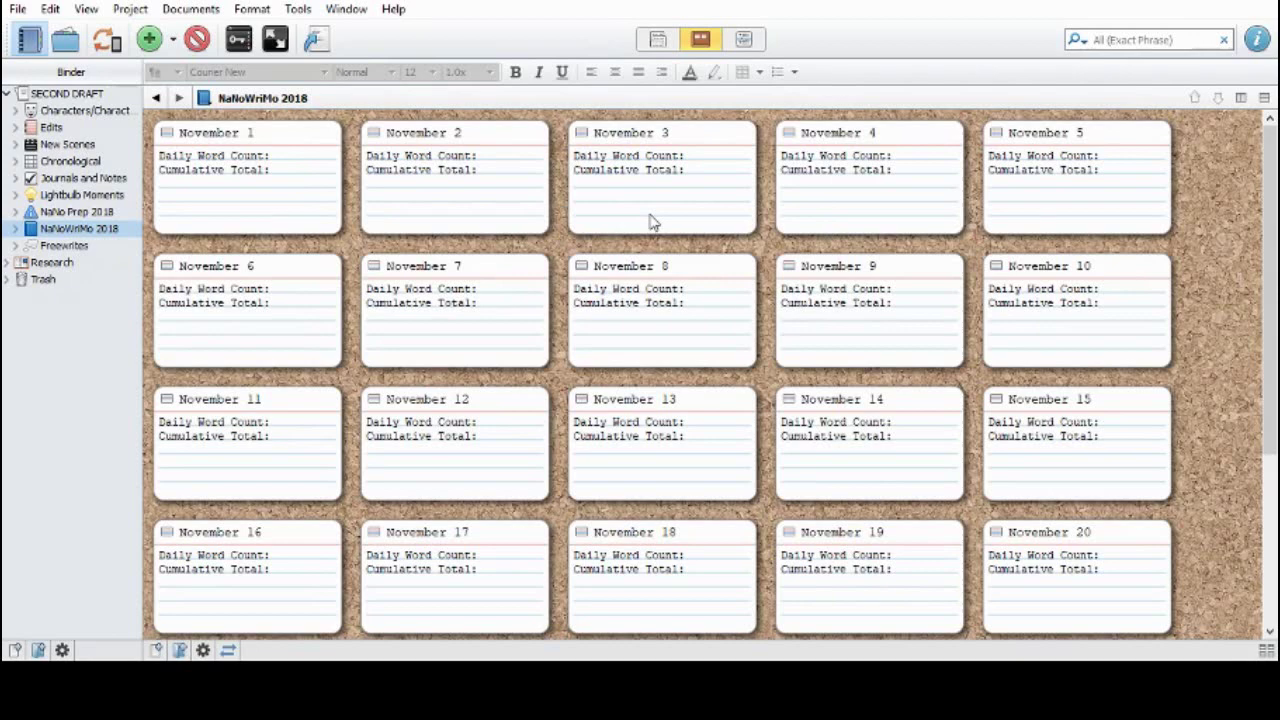
click(62, 164)
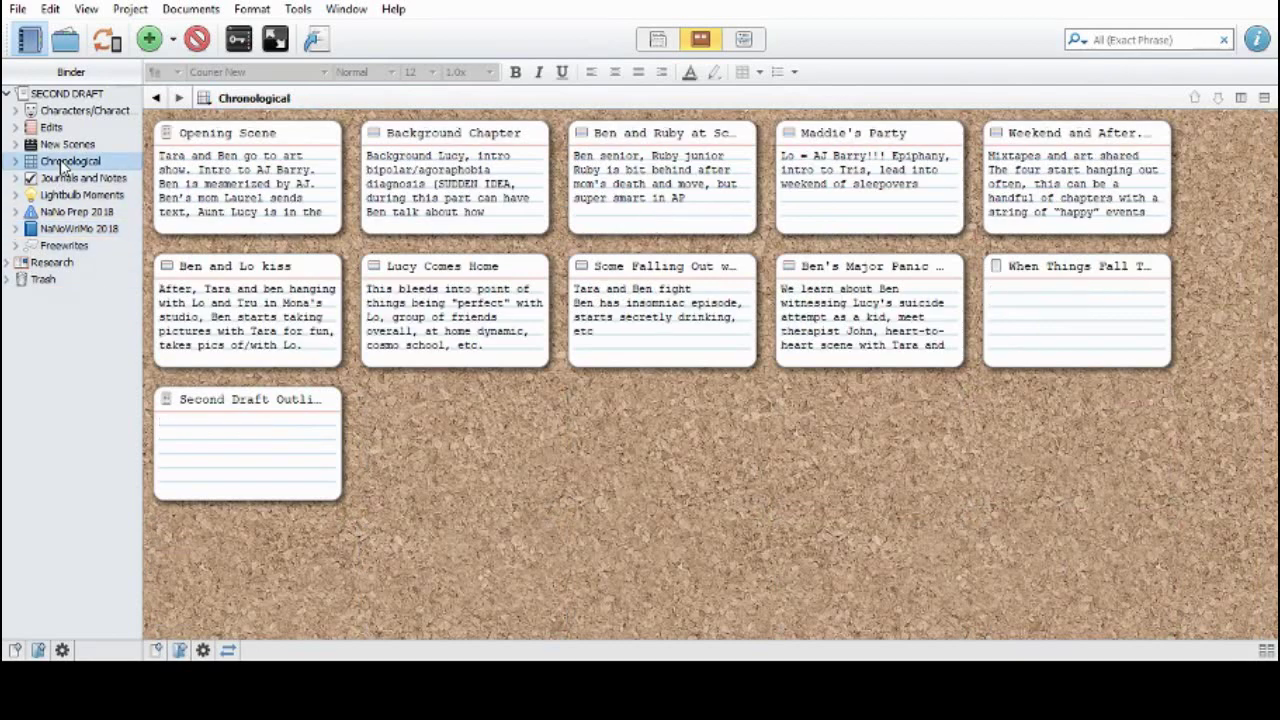
click(117, 232)
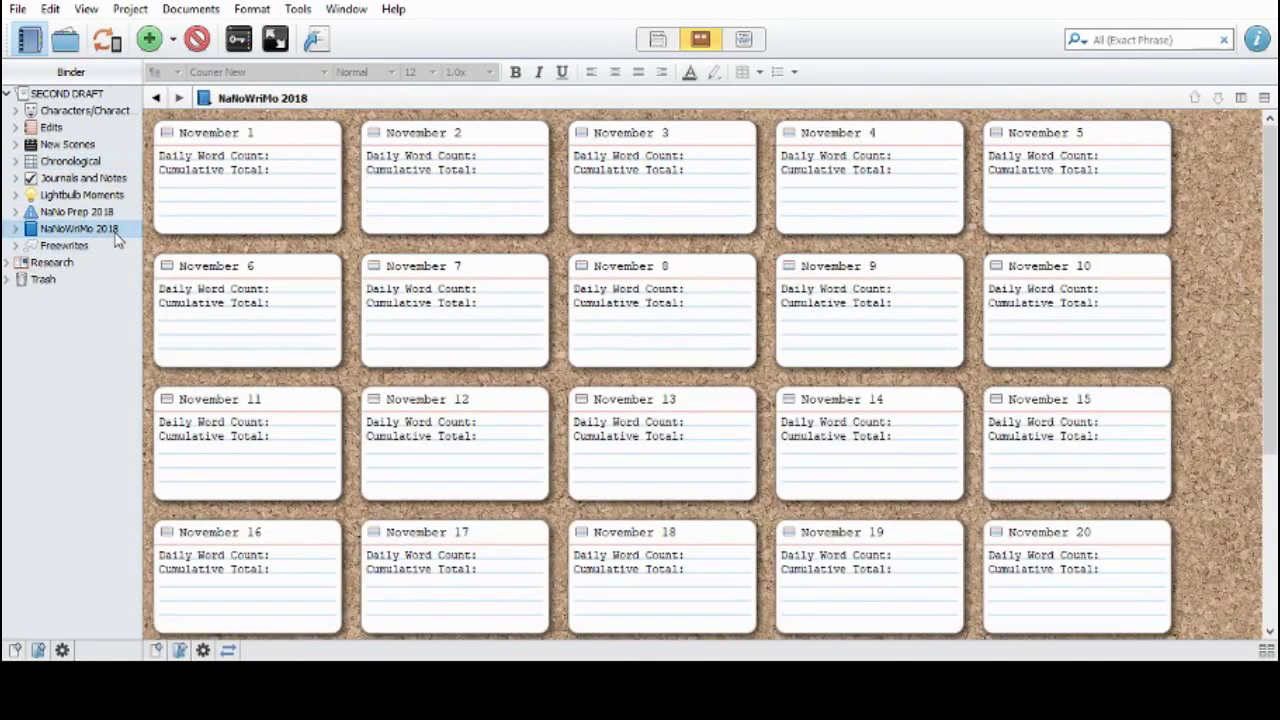
click(101, 168)
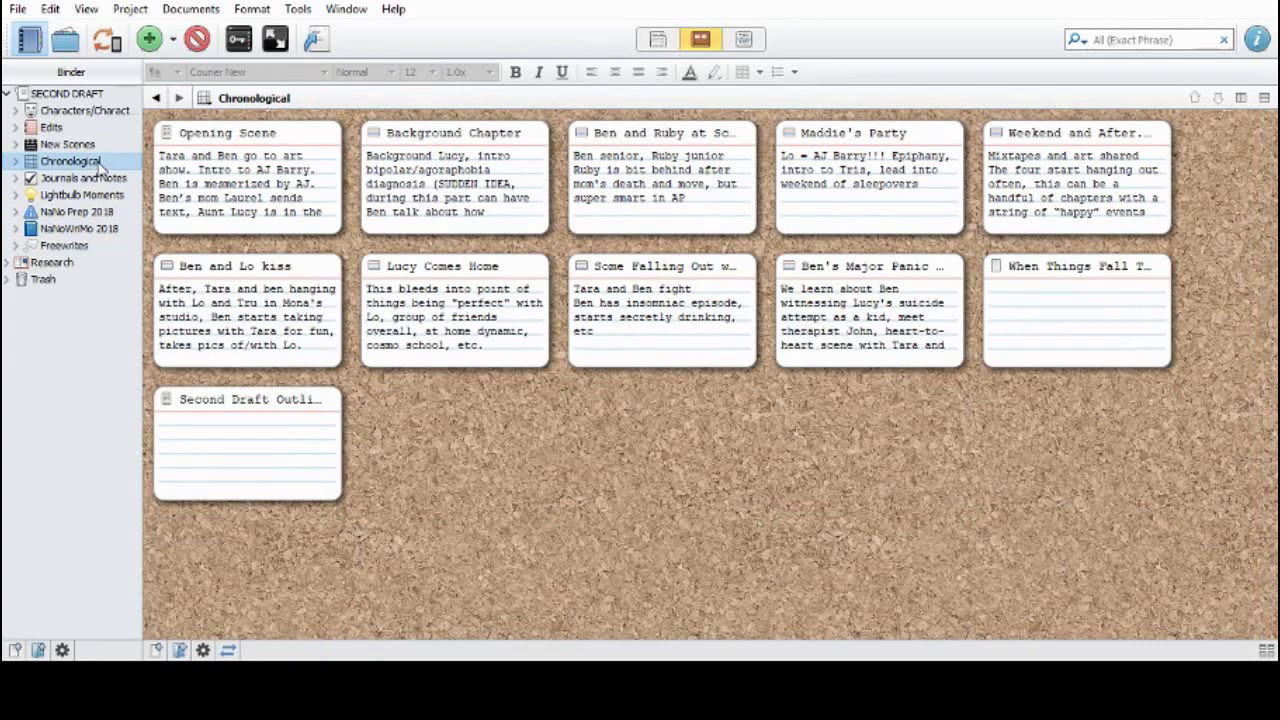
click(107, 232)
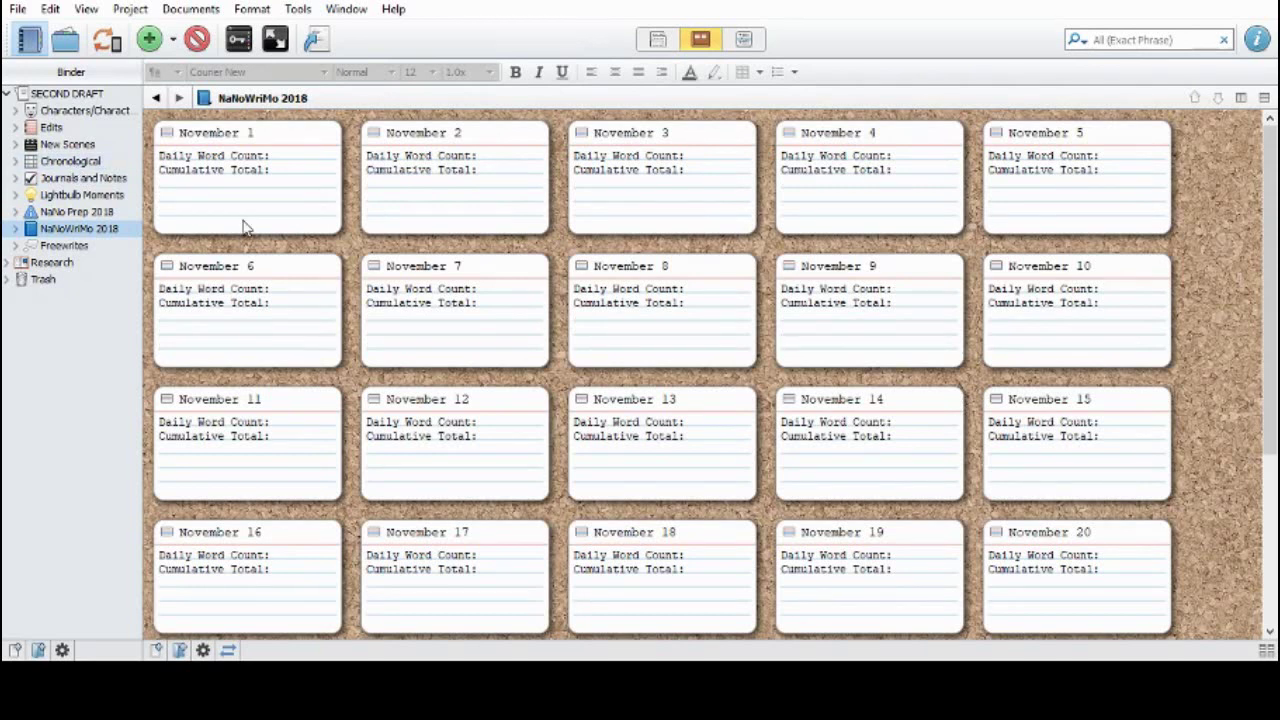
double_click(166, 135)
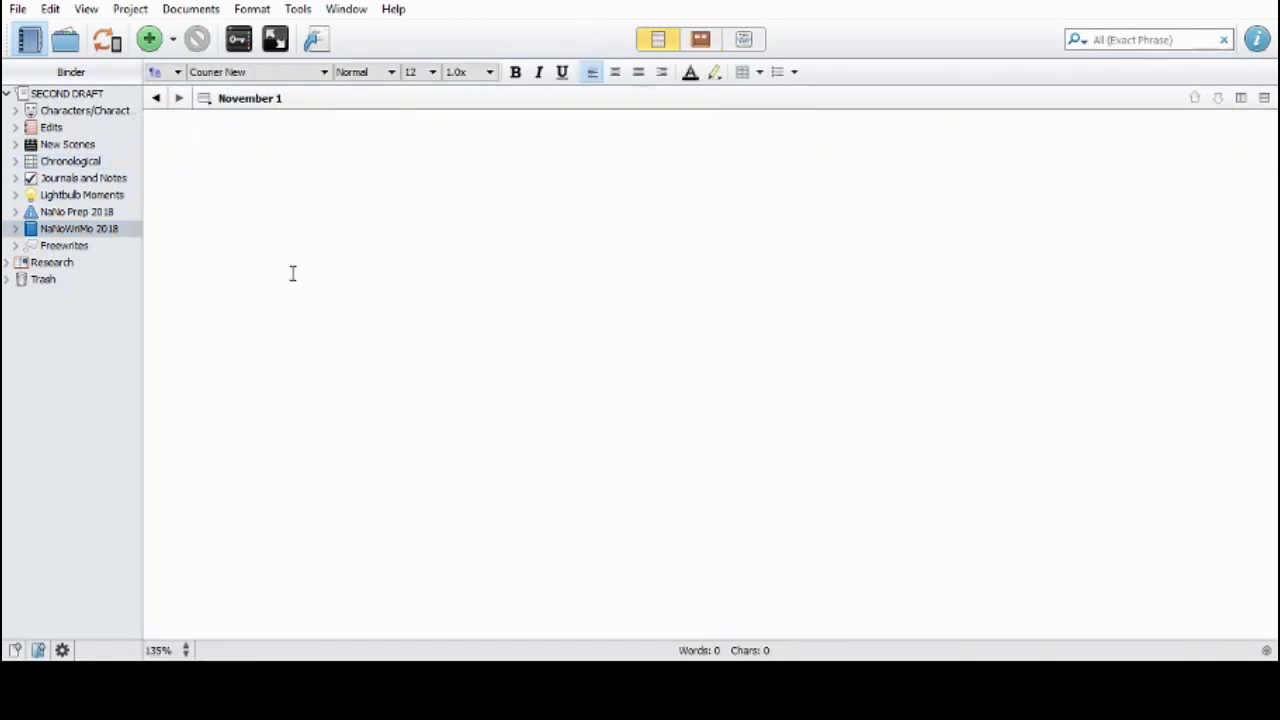
View the Chronological folder's cards, and look over the NaNoWriMo 2018 corkboard through the November 30 card
click(70, 163)
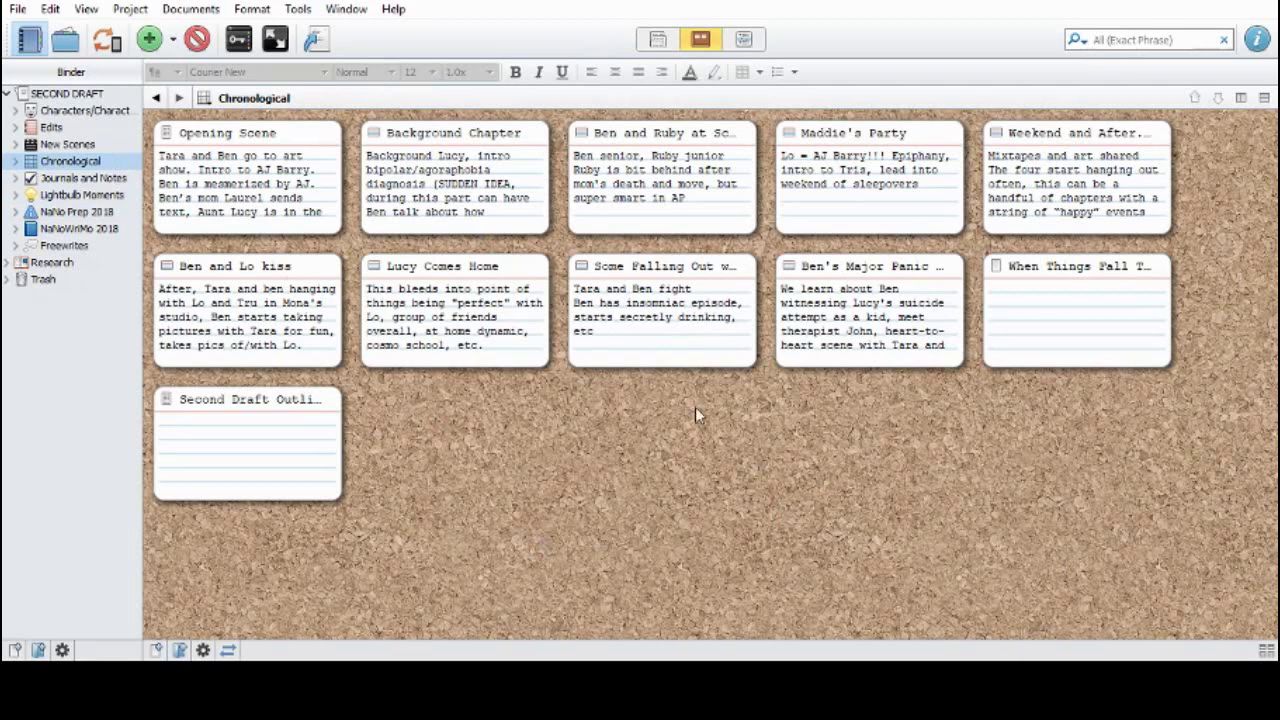
click(86, 229)
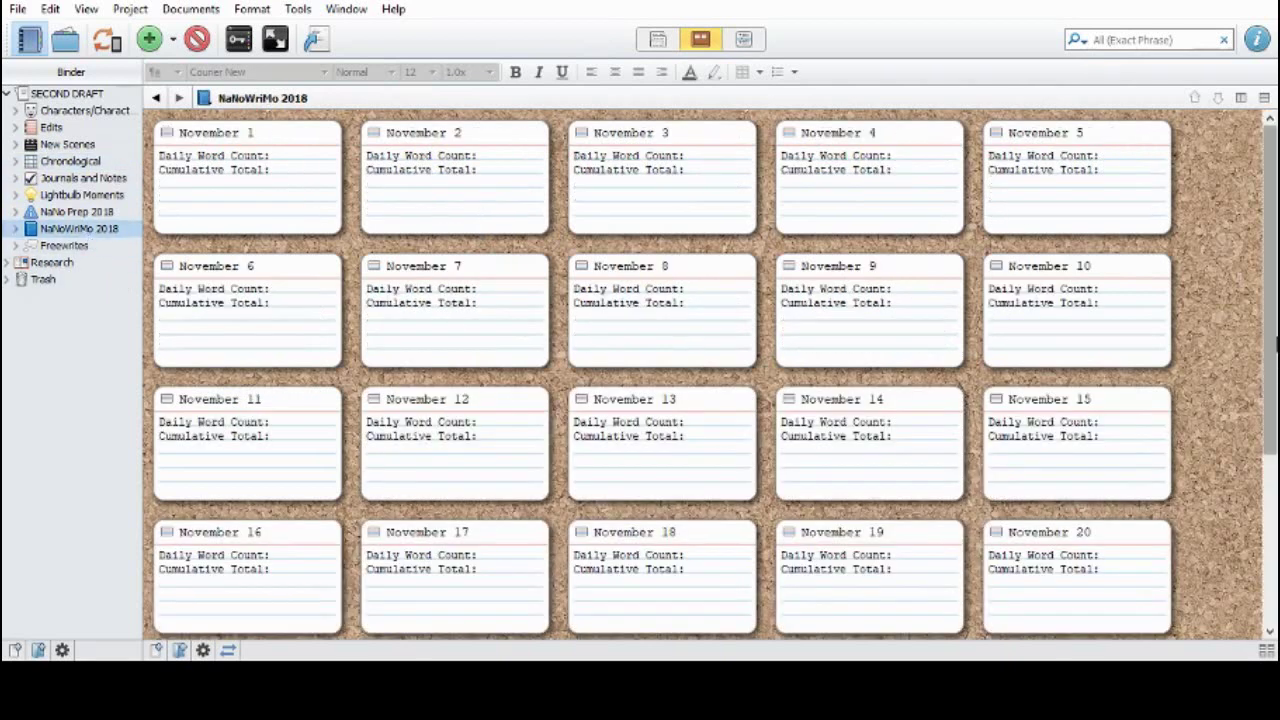
scroll(1274, 345, down, 1)
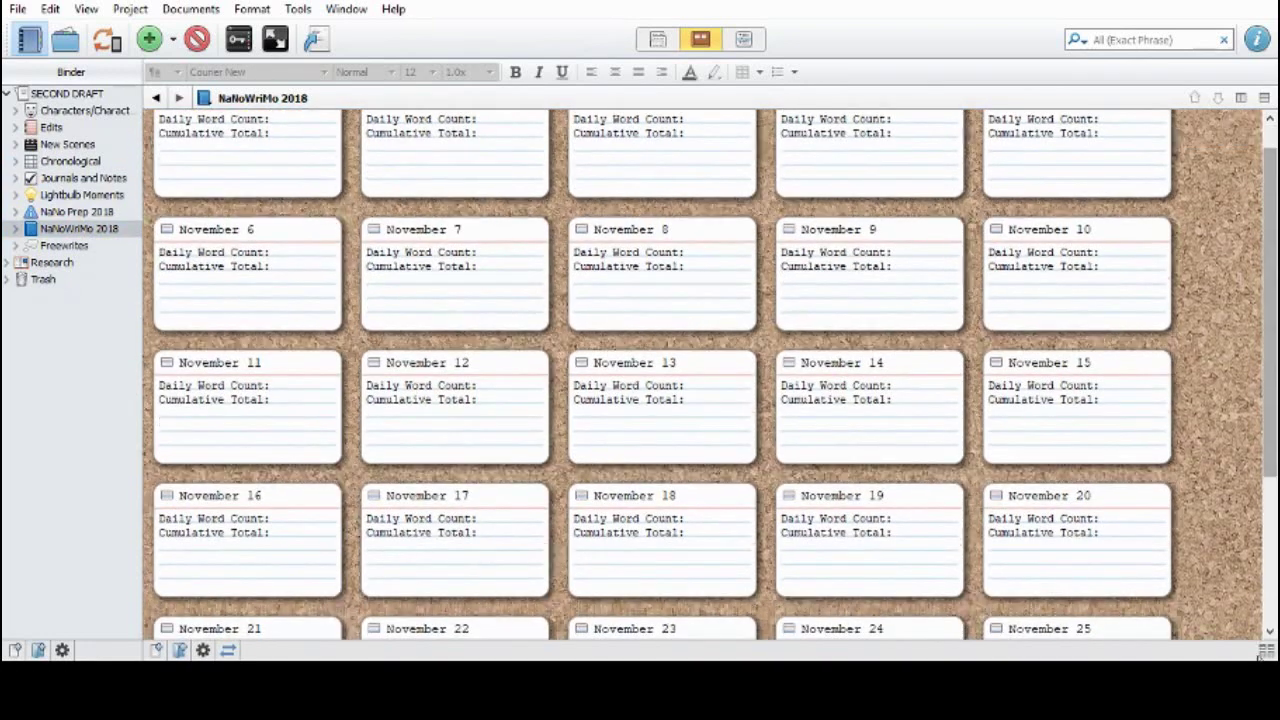
scroll(1274, 345, down, 6)
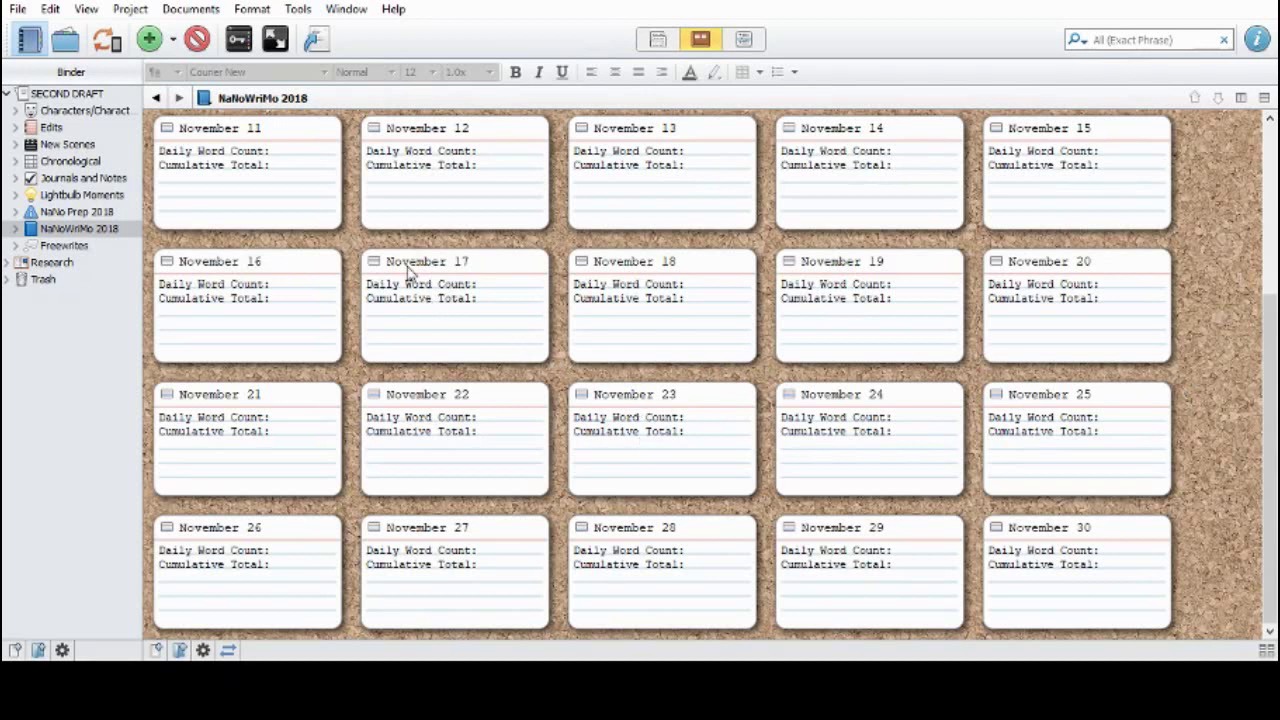
Write two lines of filler text separated by a row of asterisks in the Chronological folder's Background Chapter document, and delete it all again
click(70, 161)
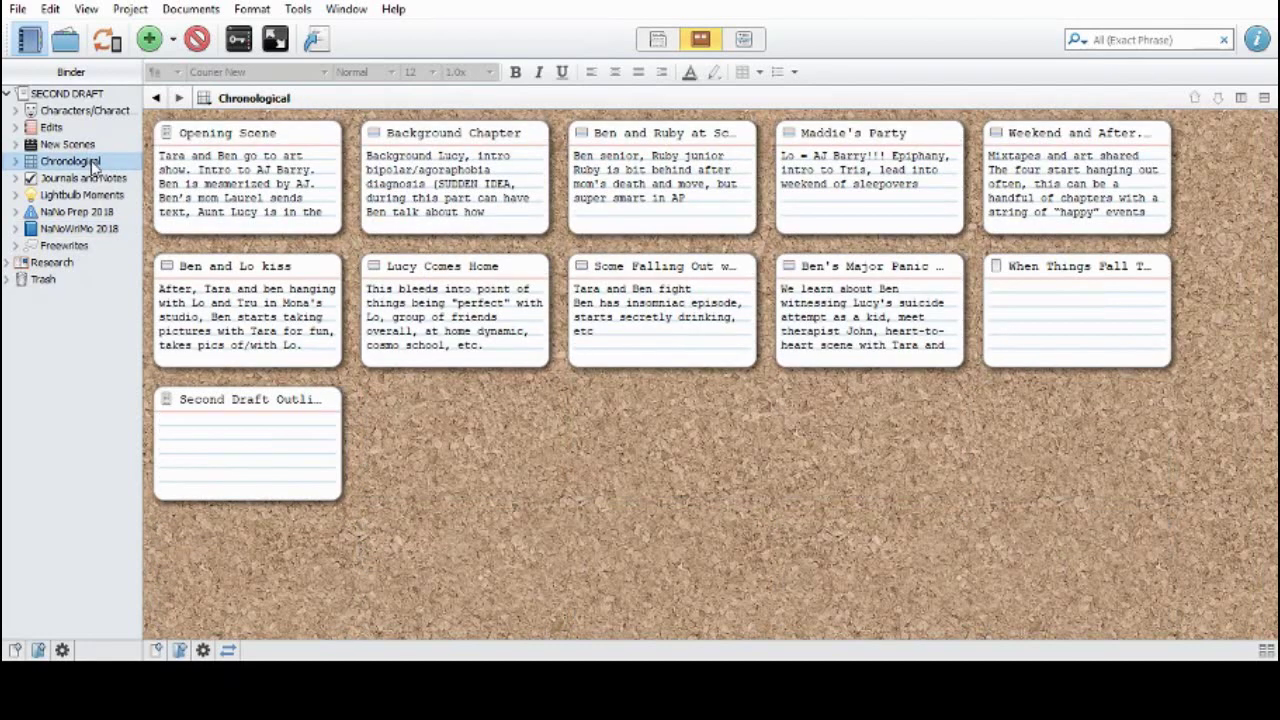
double_click(375, 140)
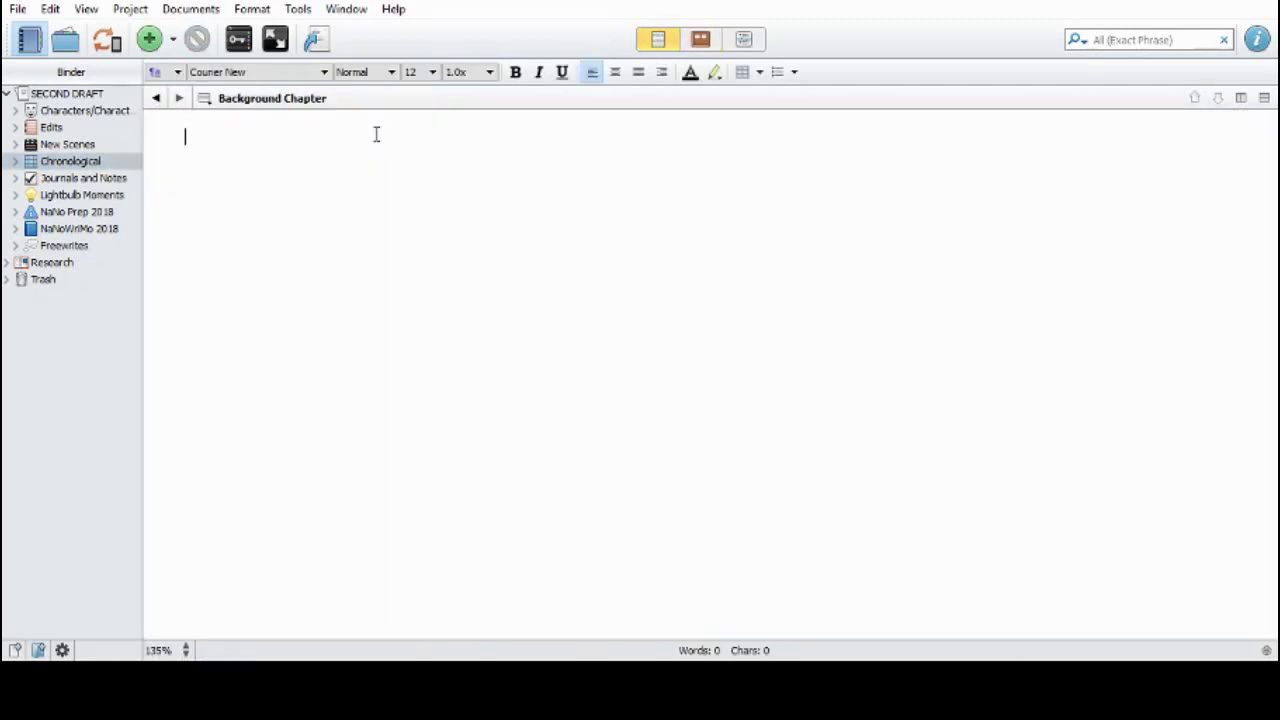
text(sdfsdkfjlfjsdlfkjsd)
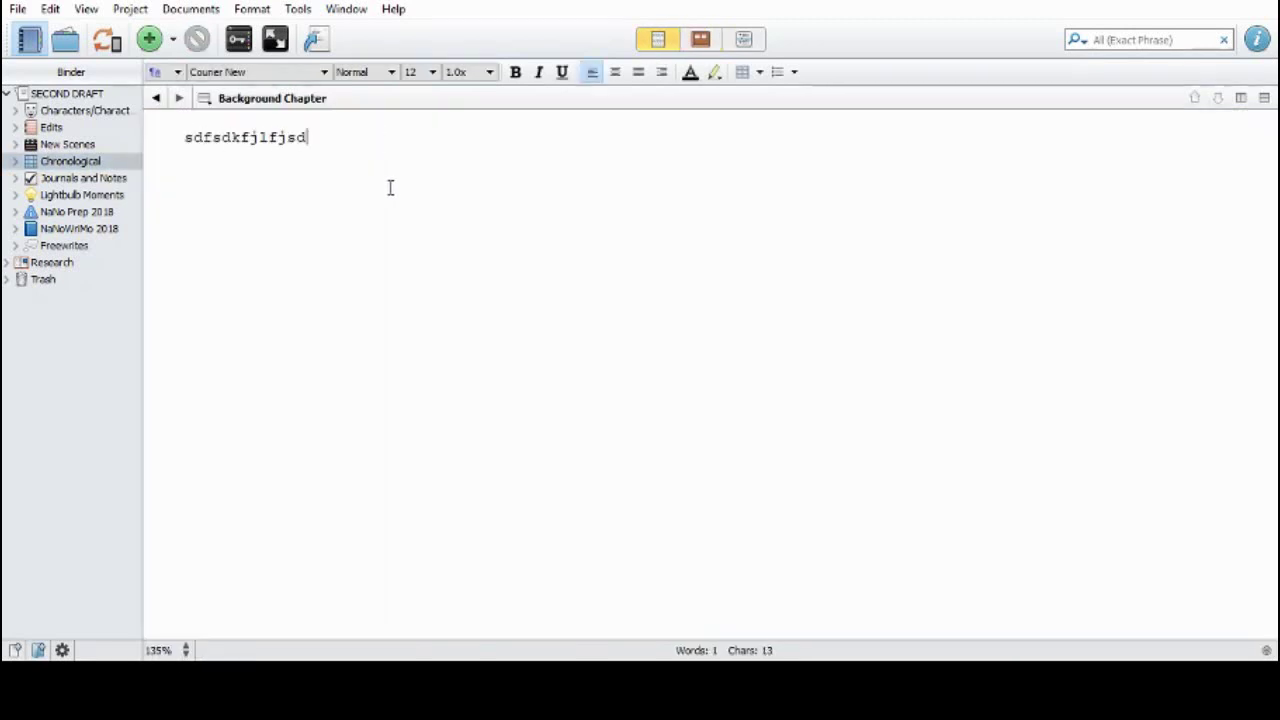
key(Return)
text(***********************************)
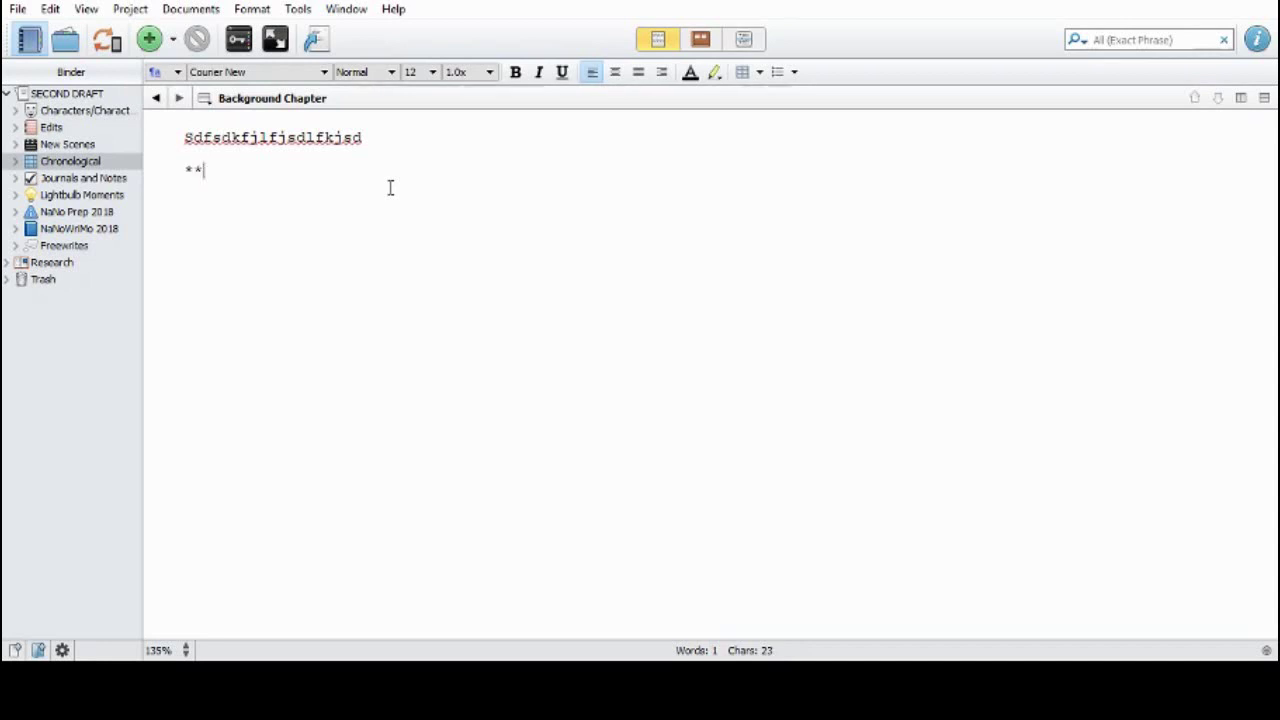
text(************)
key(Return)
text(dsfljetowesifjewlfnsklfn)
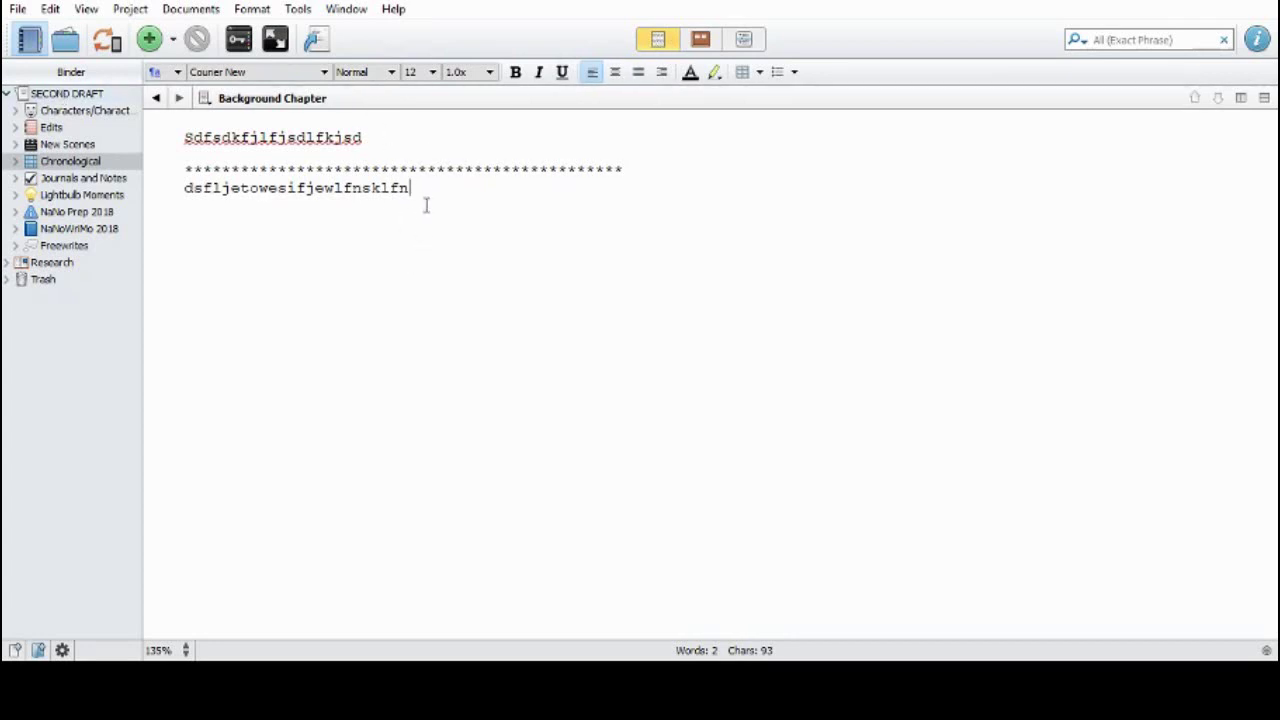
key(ctrl+a)
key(Delete)
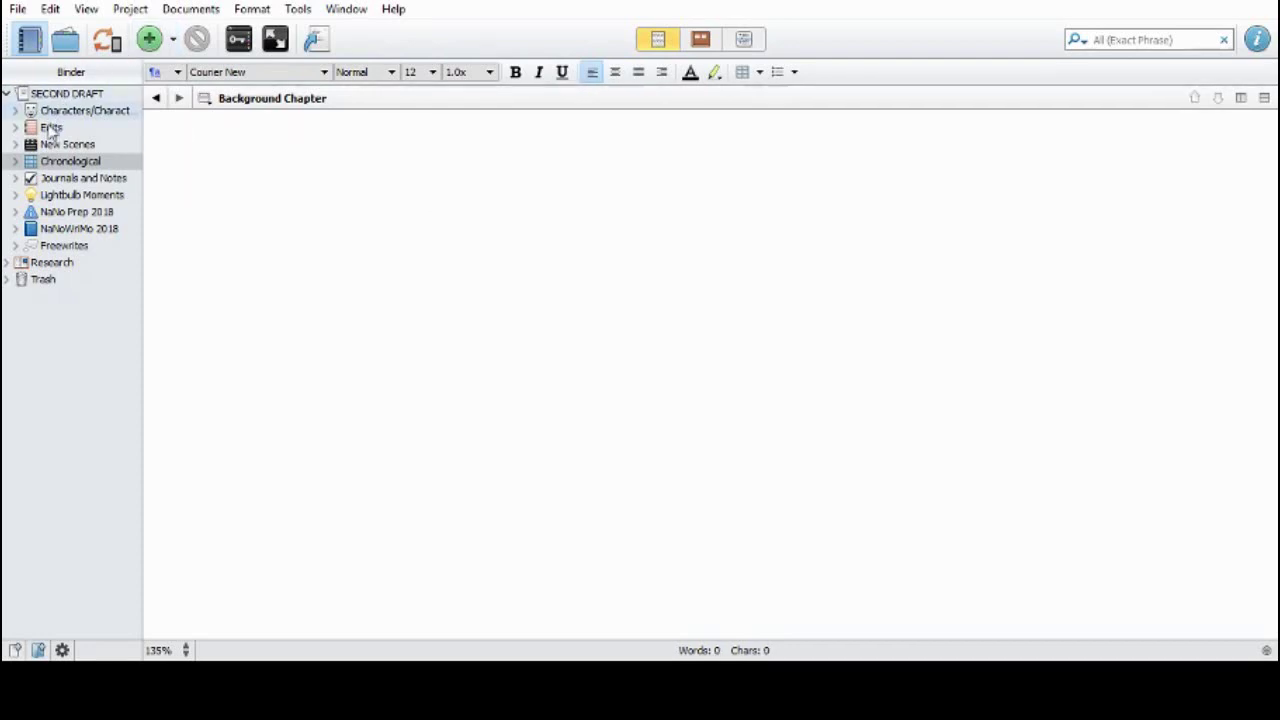
View the cards of the Freewrites and Journals and Notes folders, ending on the Freewrites corkboard
click(60, 246)
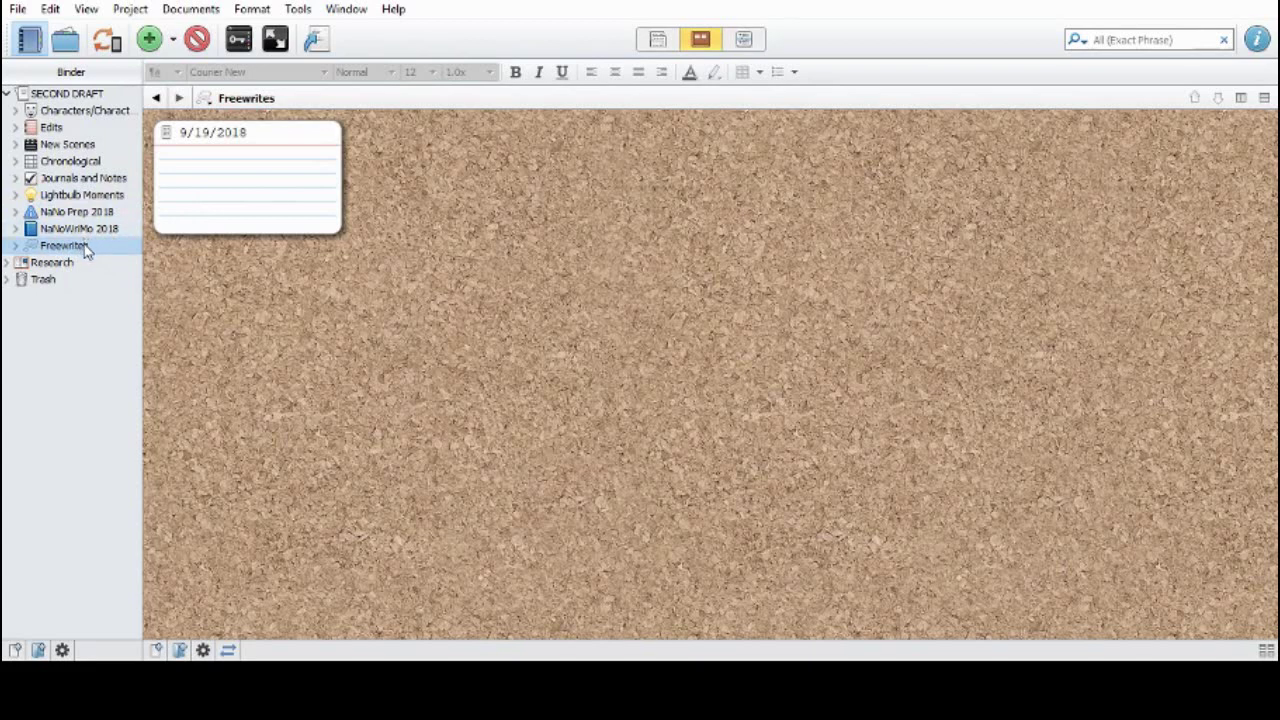
click(84, 180)
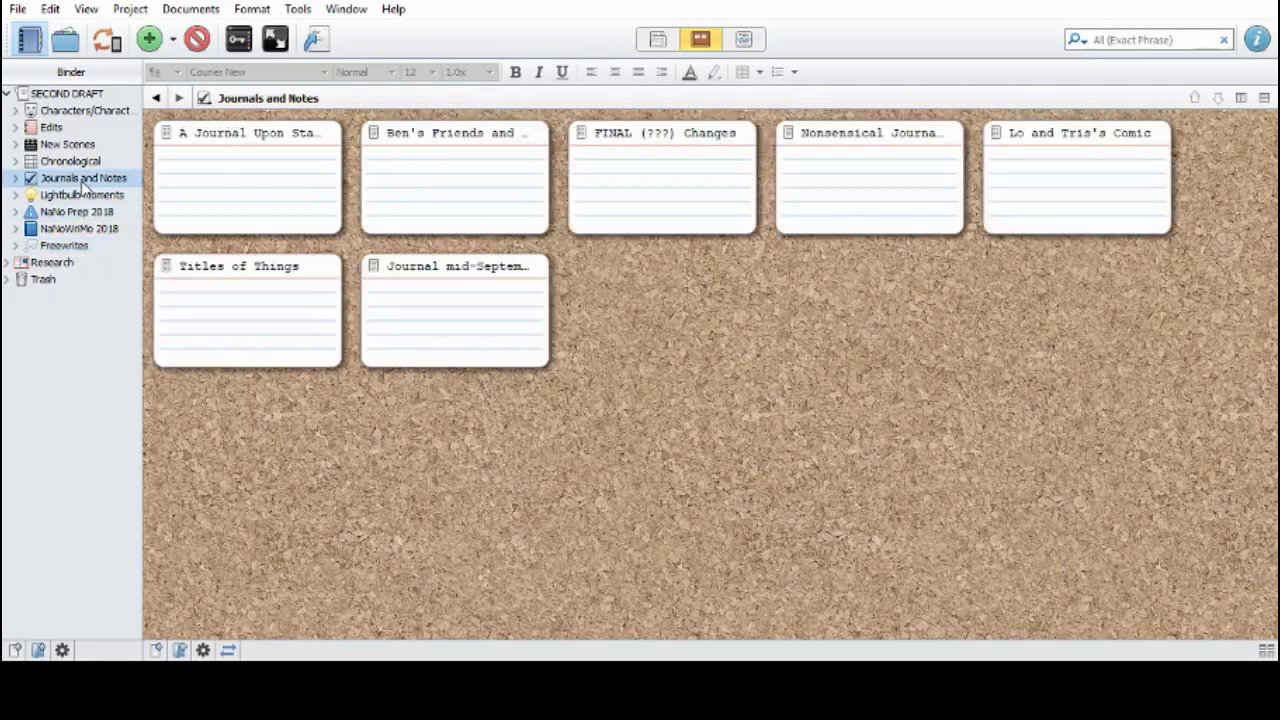
click(86, 249)
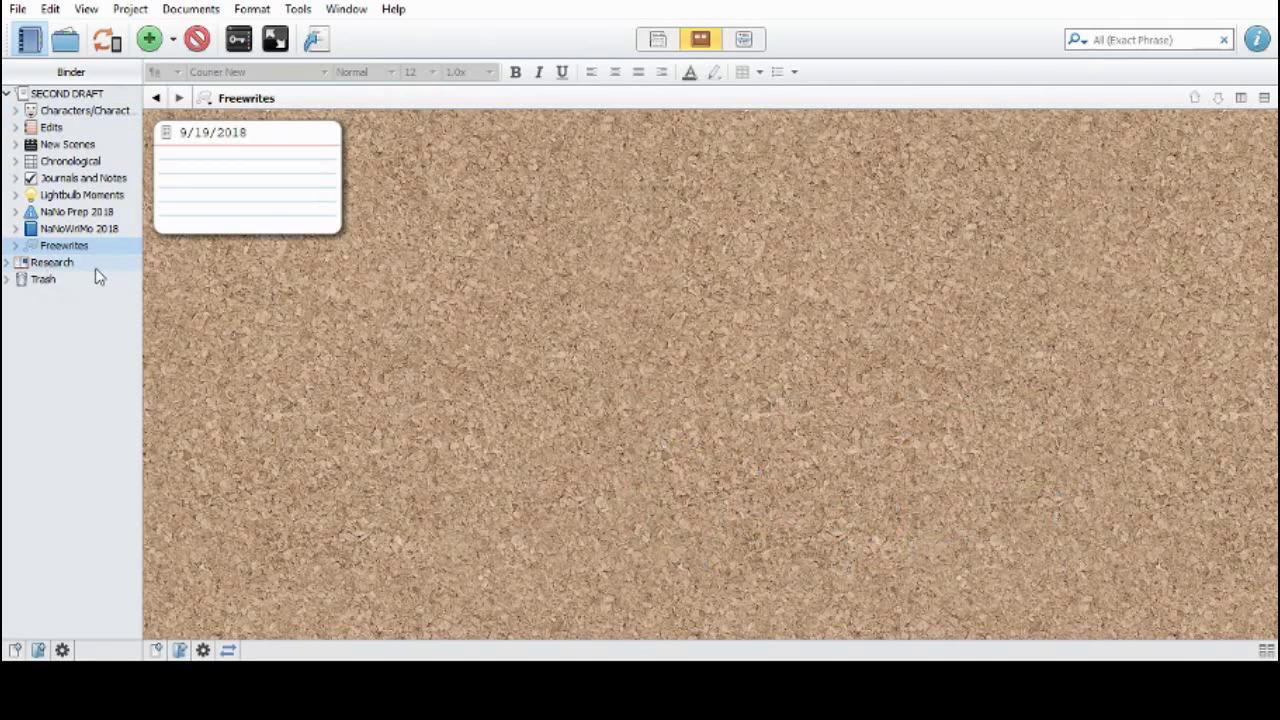
Expand the Research folder in the Binder and delete its Cosmetology School card
click(60, 262)
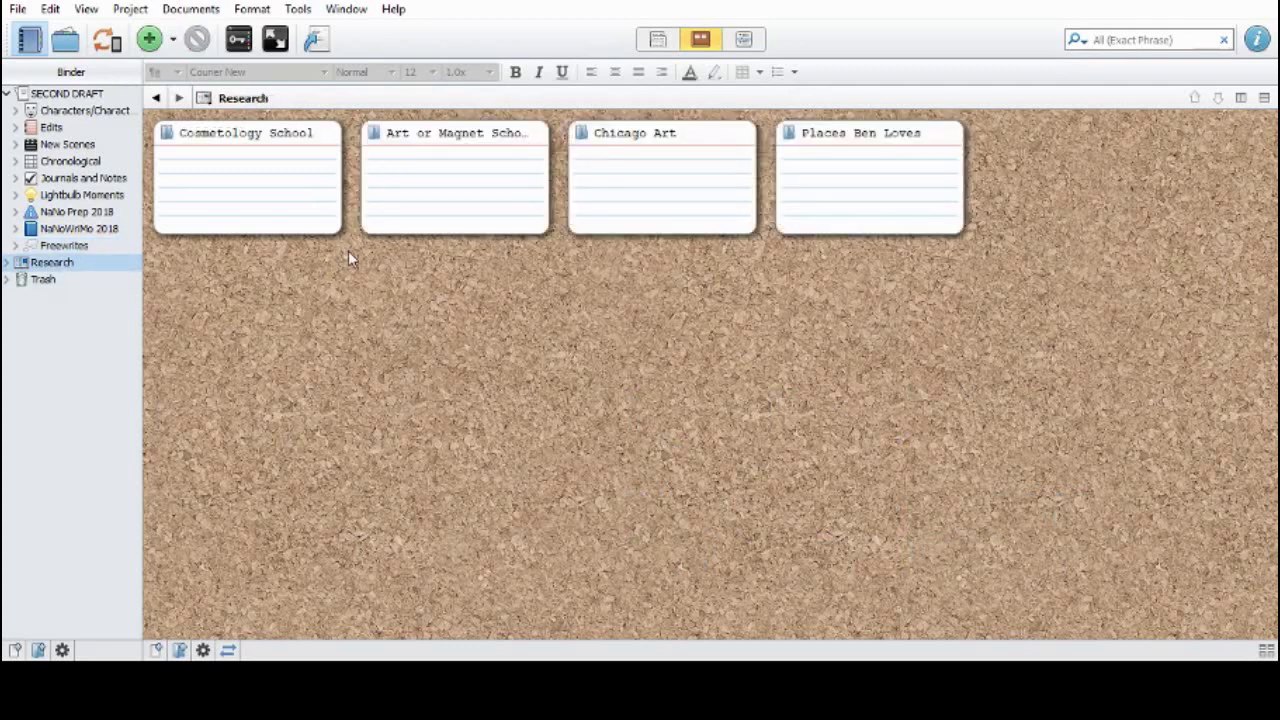
click(7, 263)
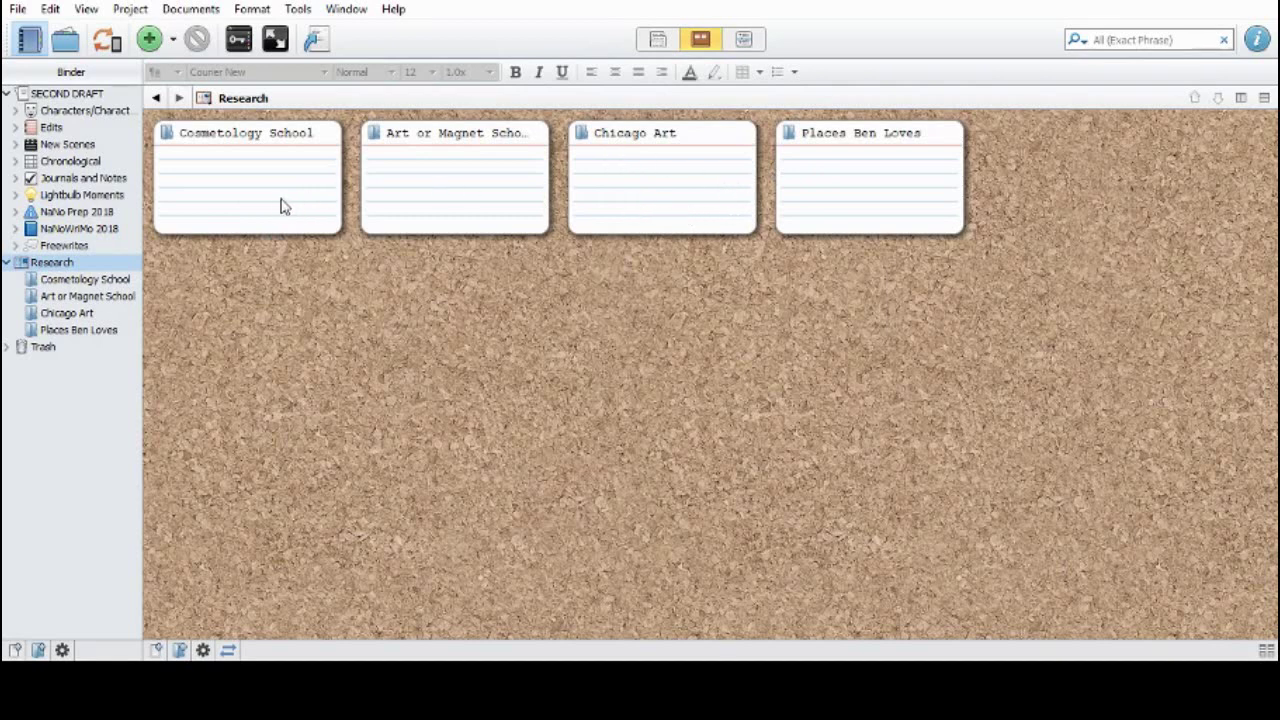
click(175, 152)
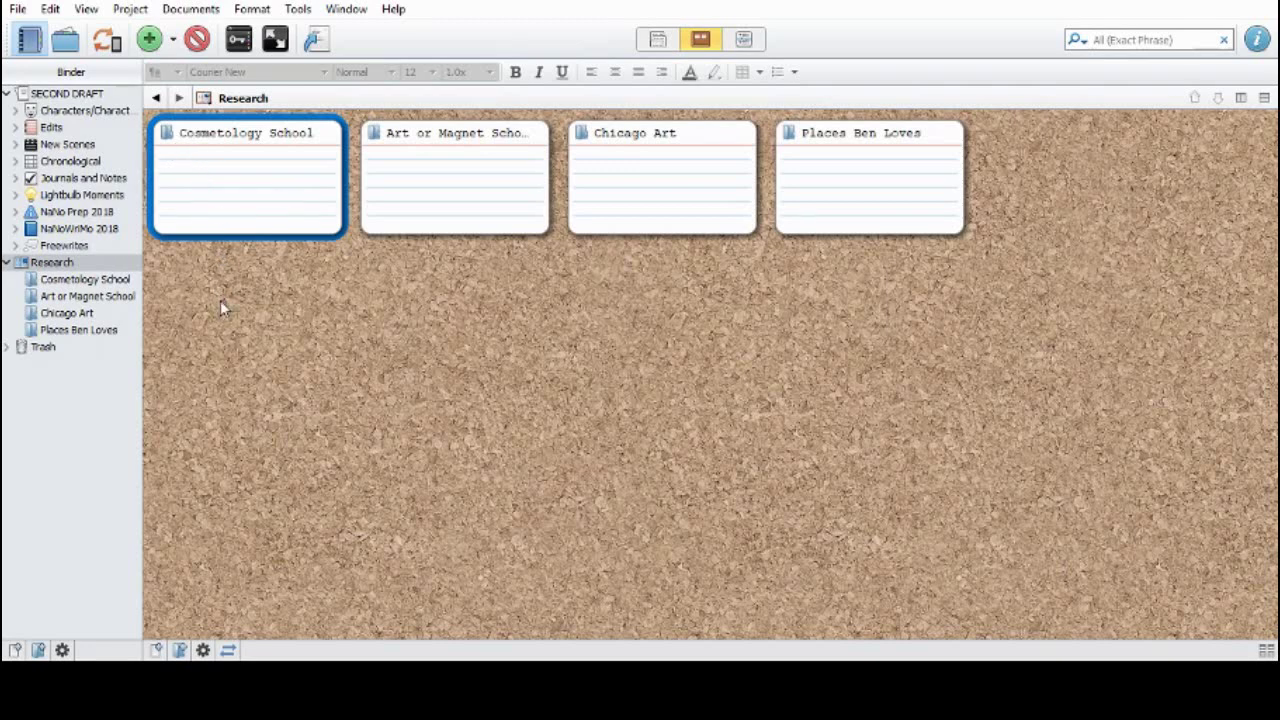
key(Delete)
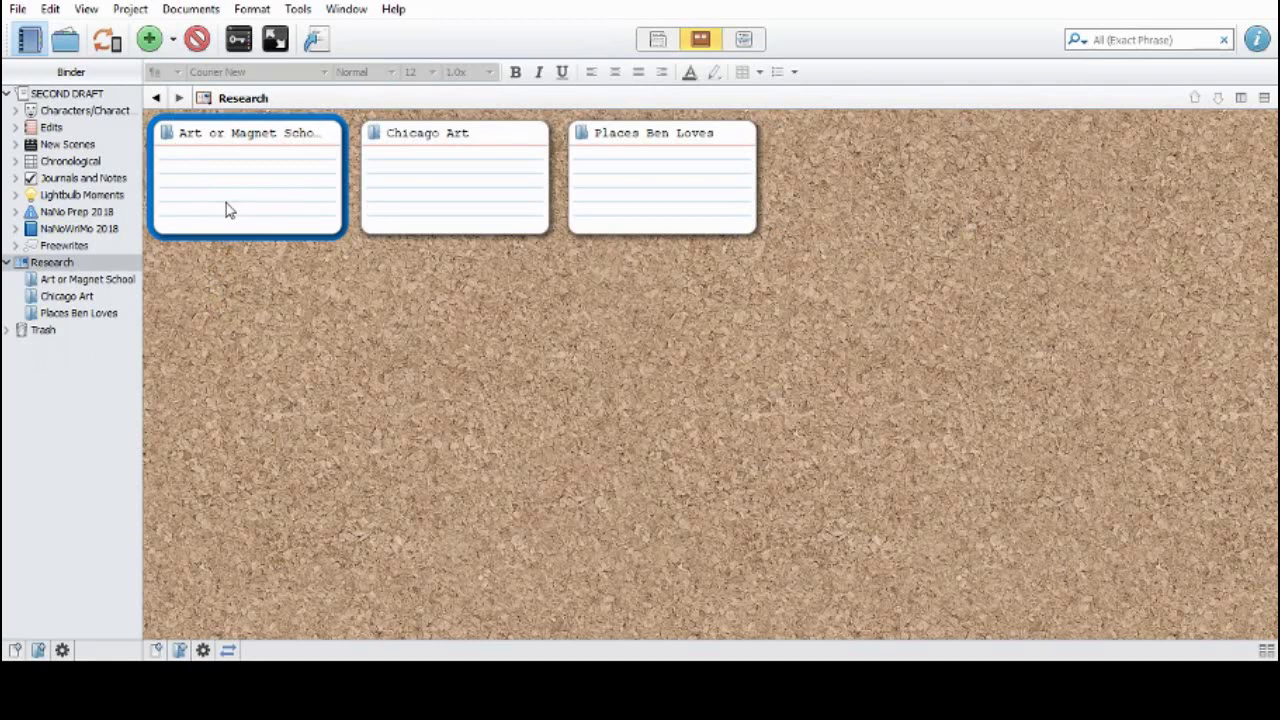
Expand the Trash in the Binder and view its deleted items on the corkboard
click(7, 332)
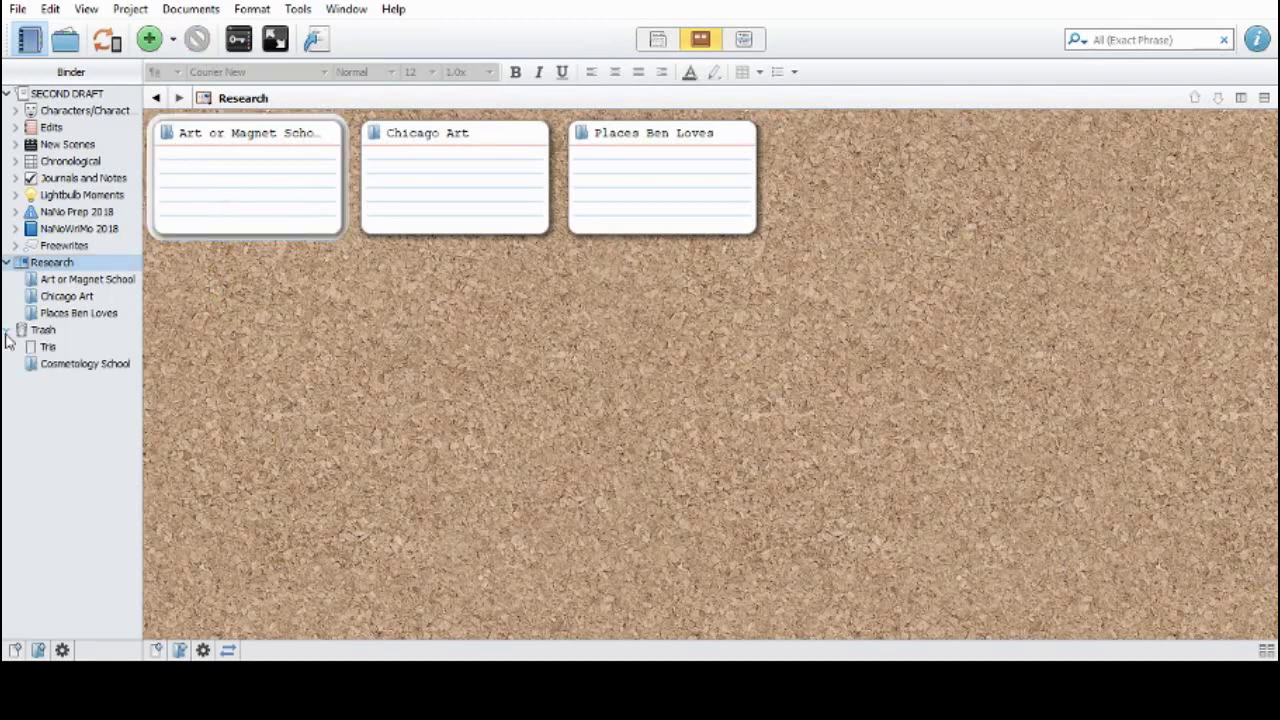
drag(103, 363, 14, 332)
click(45, 329)
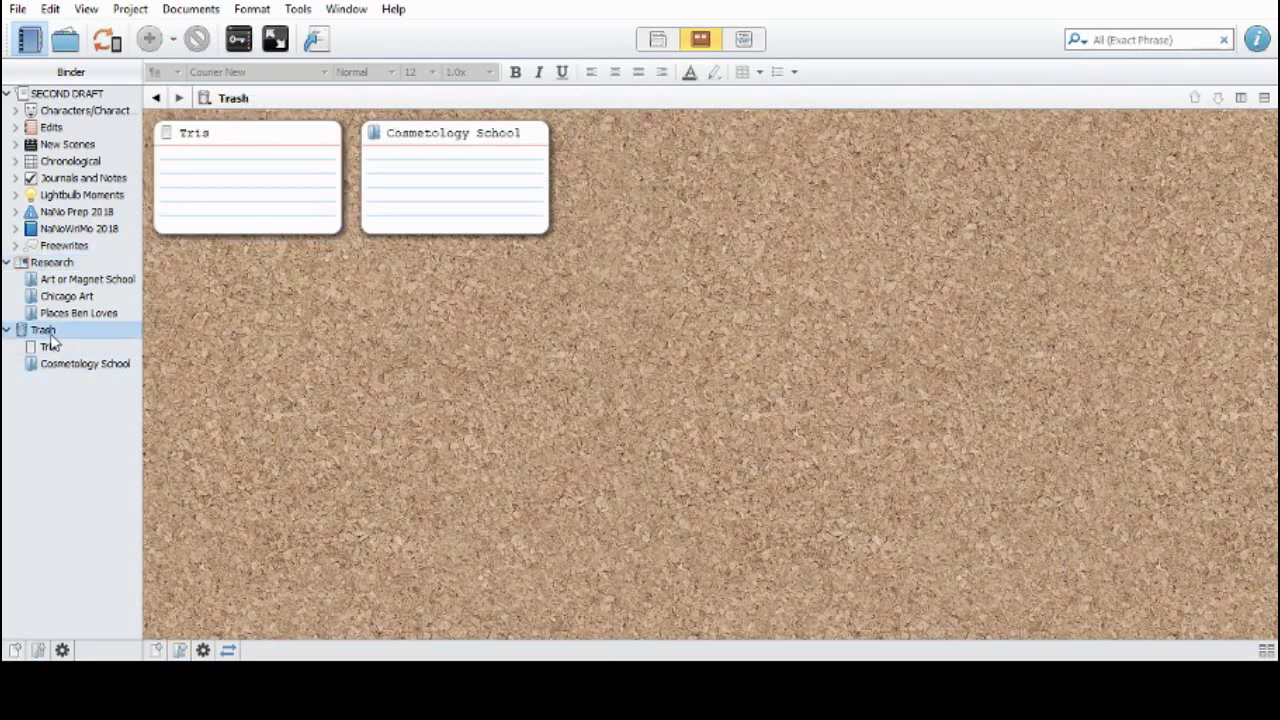
click(51, 429)
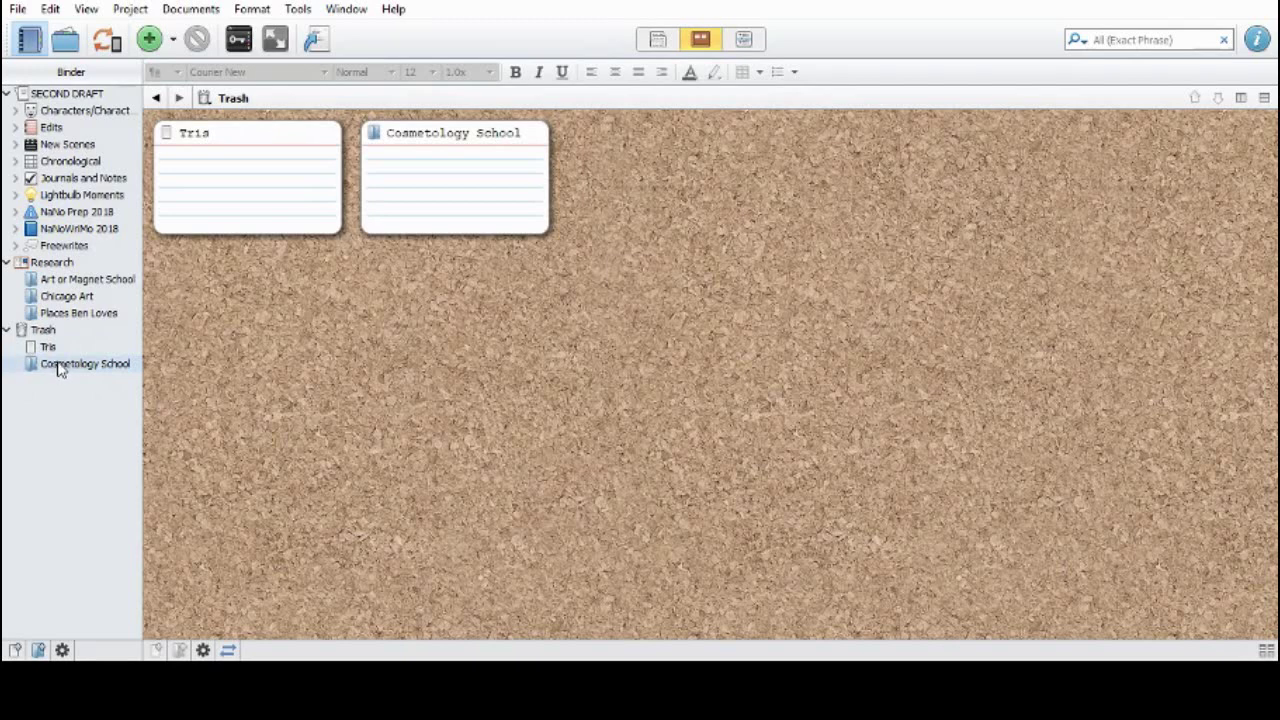
Collapse the Trash and Research folders in the Binder, and show the Research folder's cards
click(8, 332)
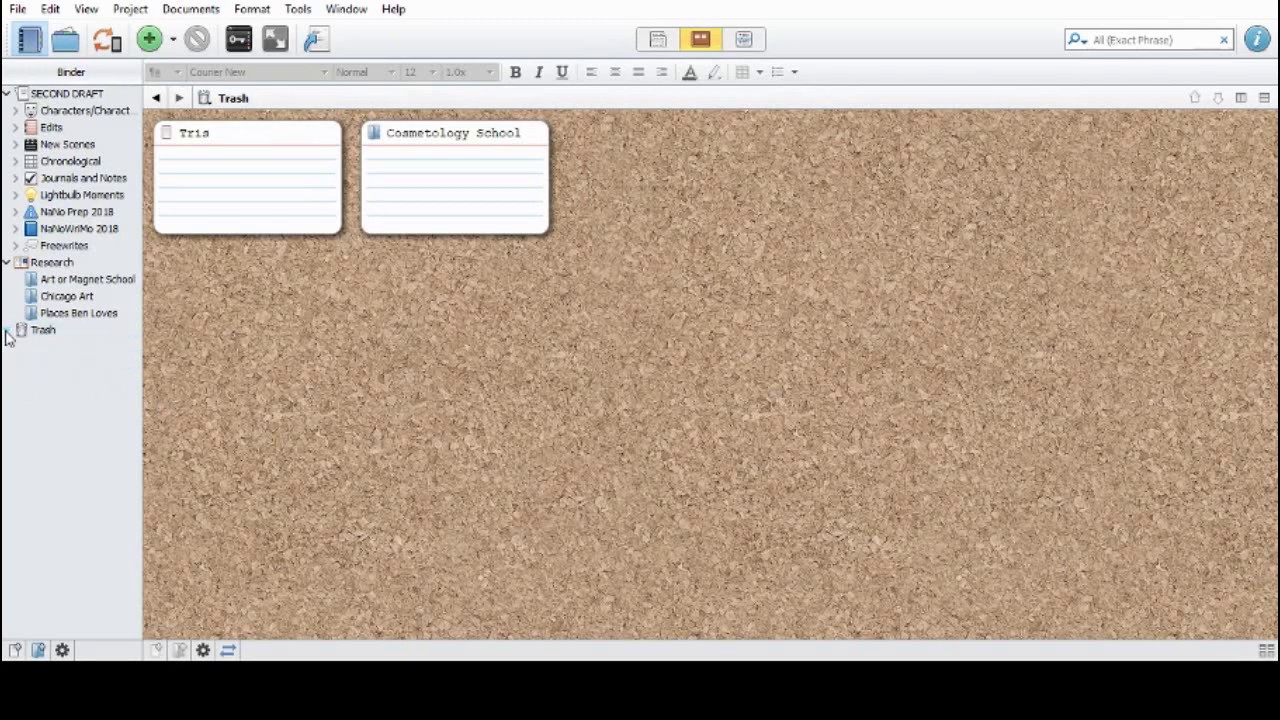
click(8, 263)
click(12, 265)
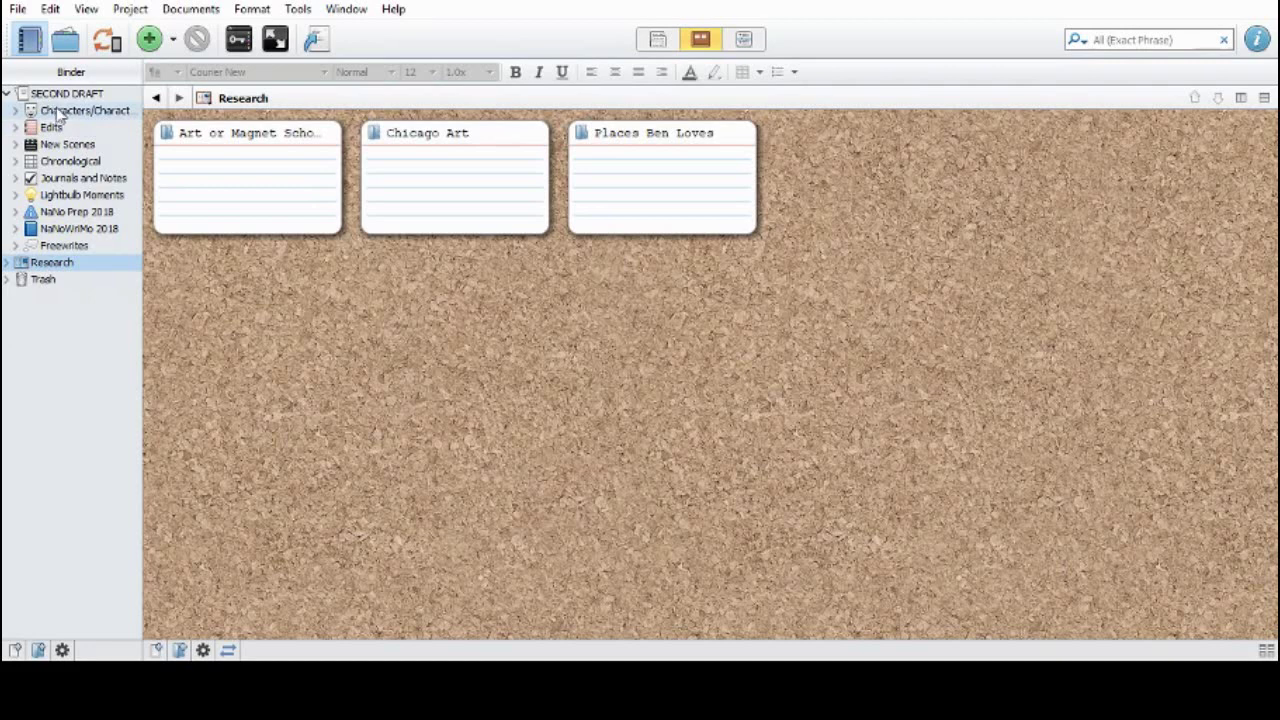
View the Chronological folder's cards and the SECOND DRAFT corkboard with all the project's main folders
click(106, 165)
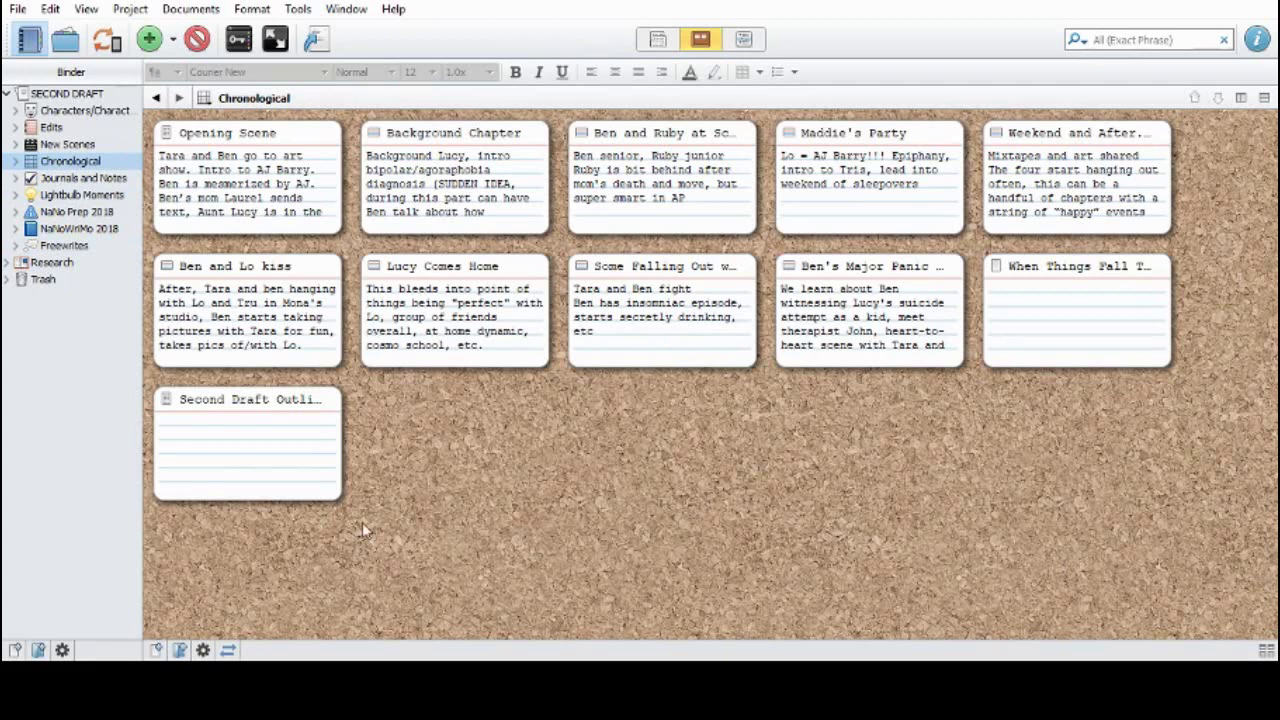
click(68, 93)
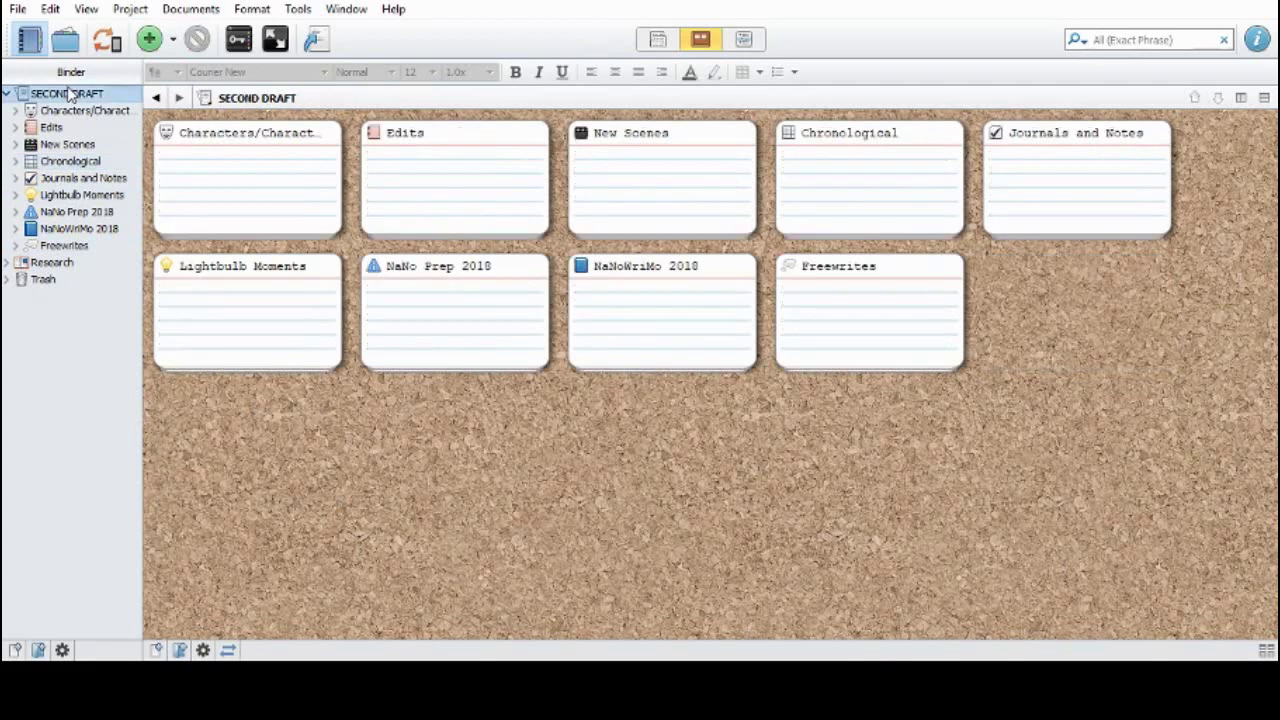